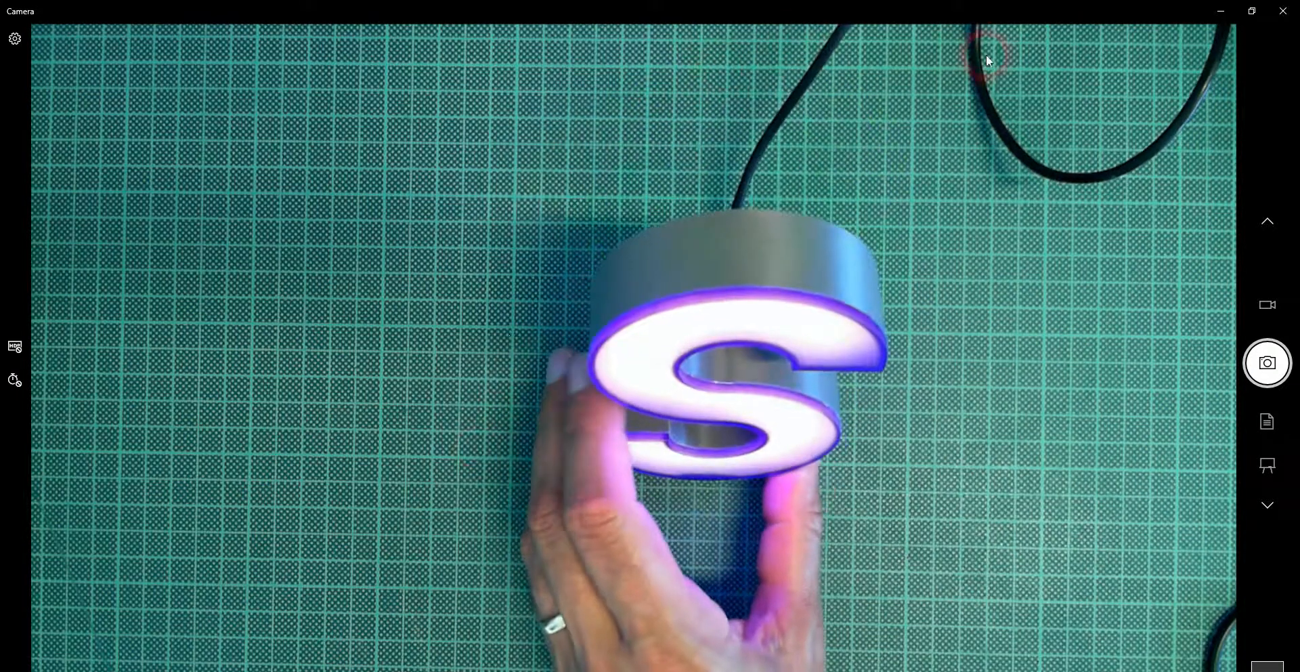
- Minimize the camera view and switch to the Illuminated A sketch in Fusion 360
click(1220, 11)
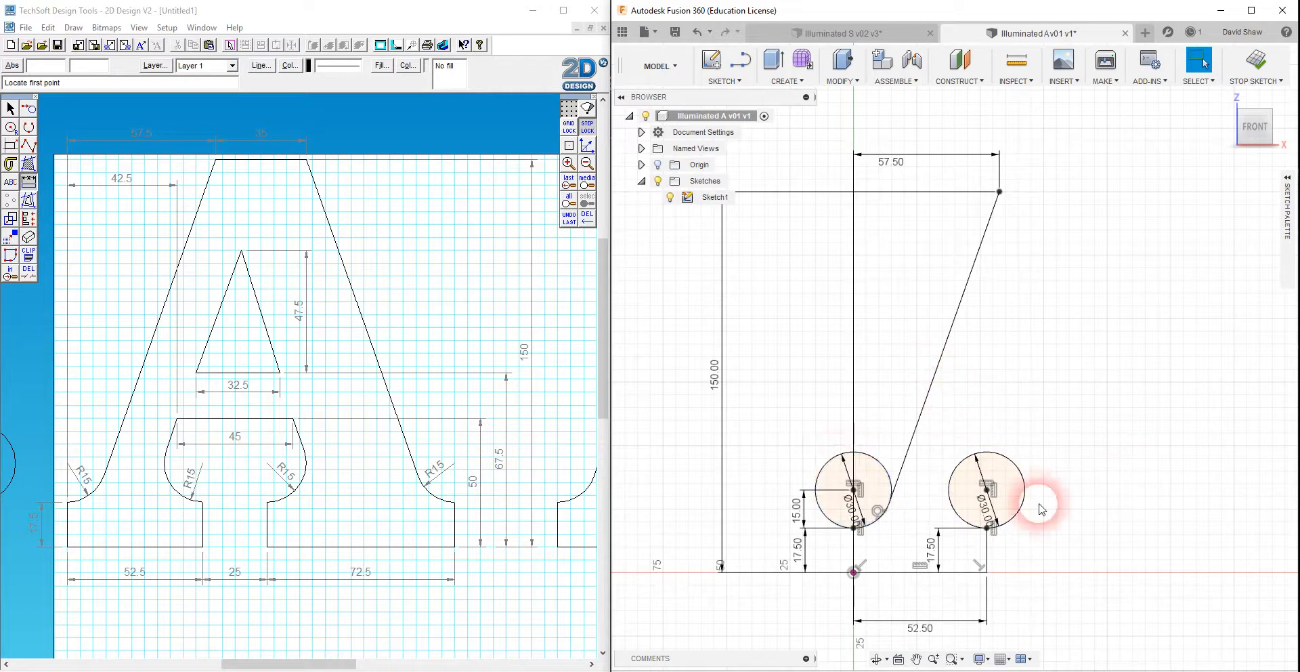
scroll(690, 492, down, 2)
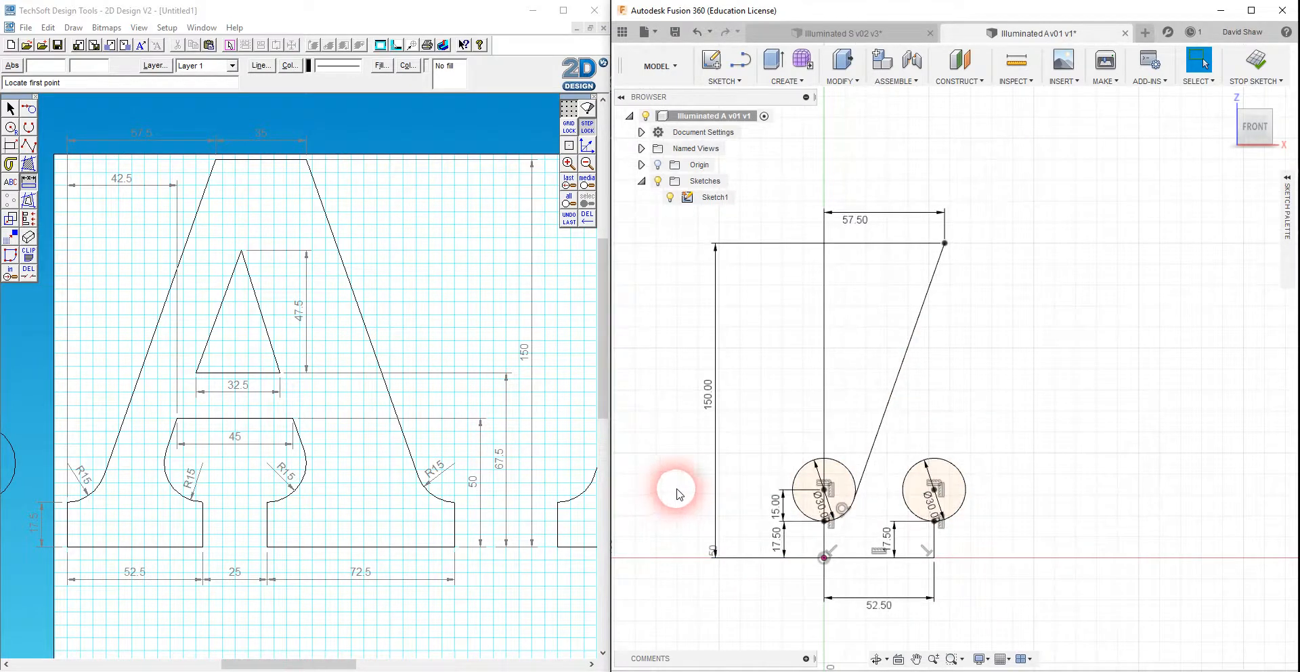
scroll(1277, 533, up, 1)
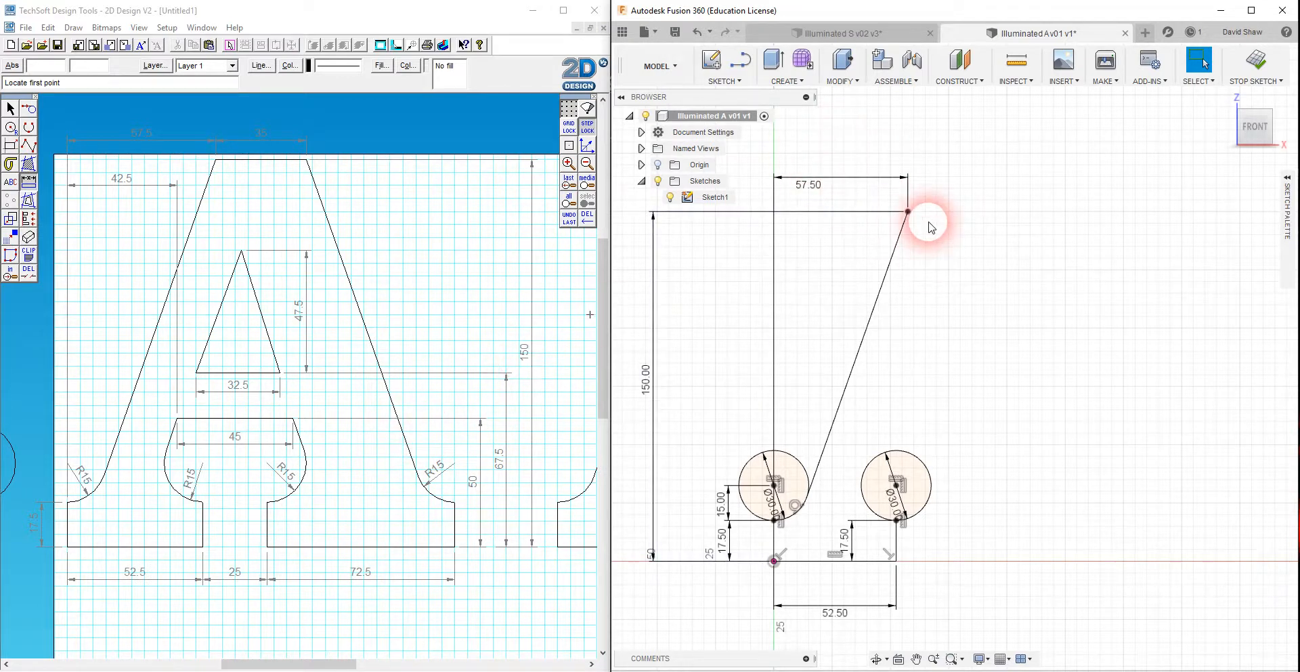
- Draw a 35 mm horizontal line rightwards from the upper end of the slanted line and place its dimension above it
key(l)
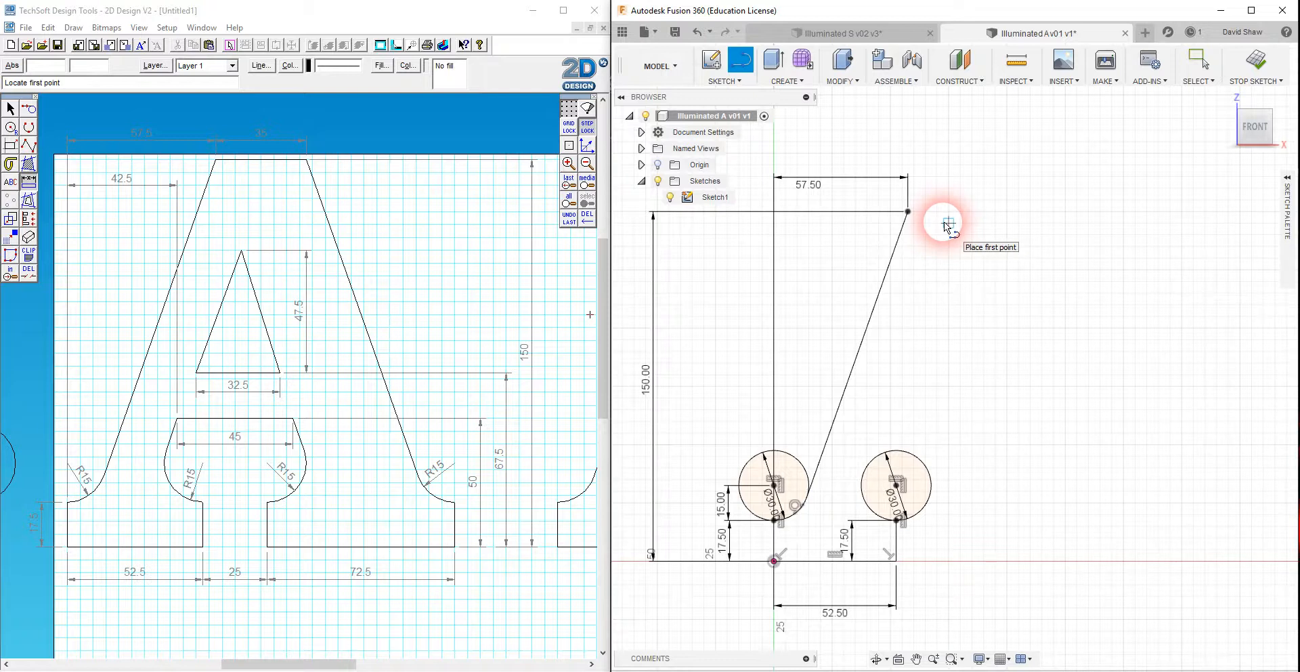
click(908, 212)
mouse_move(983, 217)
mouse_down()
mouse_move(416, 180)
mouse_move(200, 138)
mouse_move(996, 214)
mouse_up()
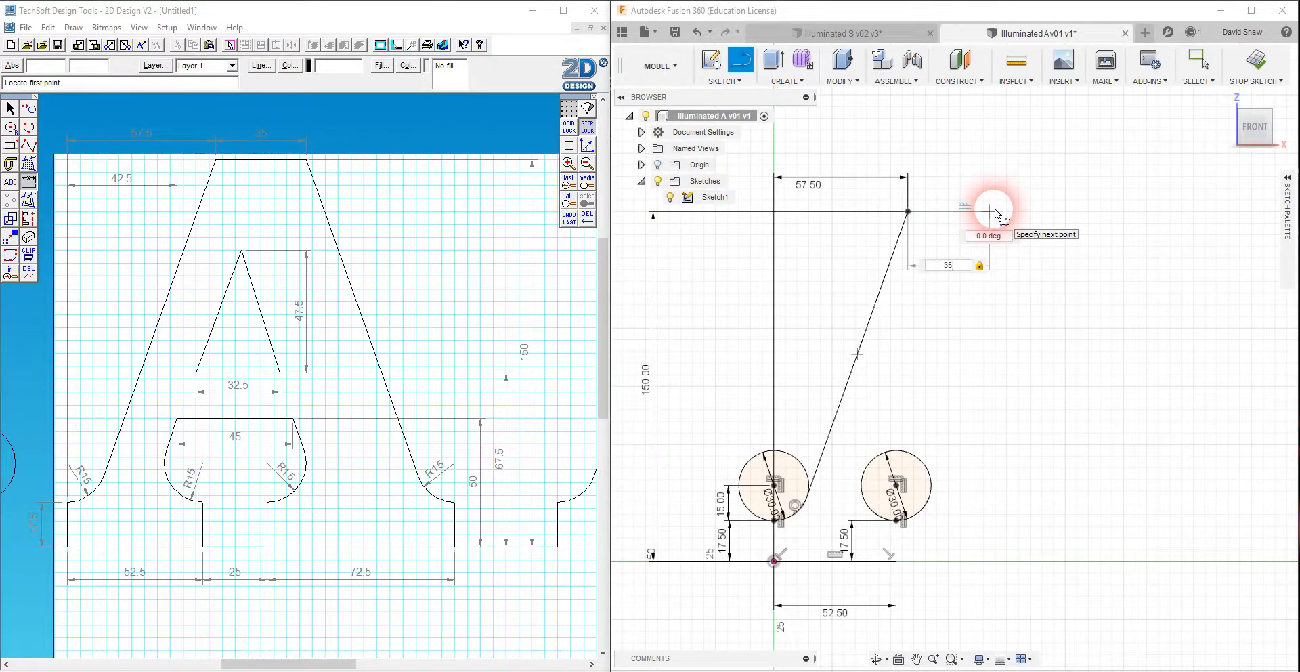
drag(996, 214, 996, 215)
key(Escape)
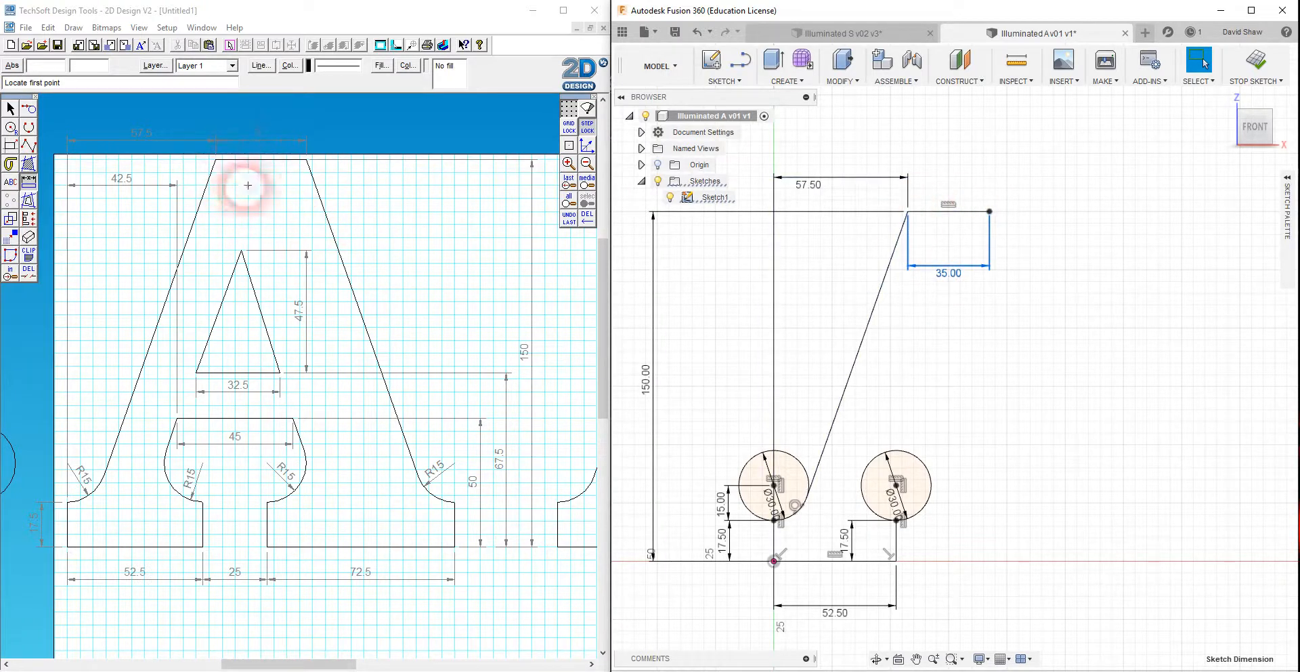
drag(956, 274, 948, 179)
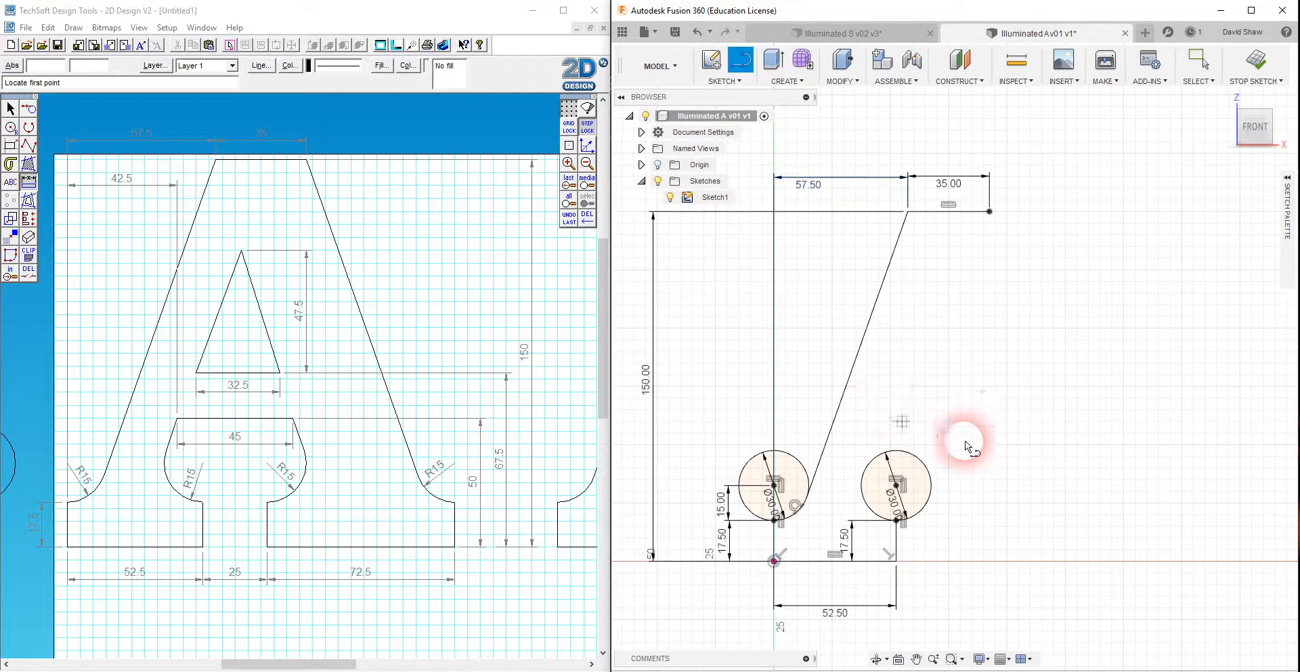
- Draw a separate 72.5 mm horizontal line along the baseline, to the right of the 52.5 mm line
key(l)
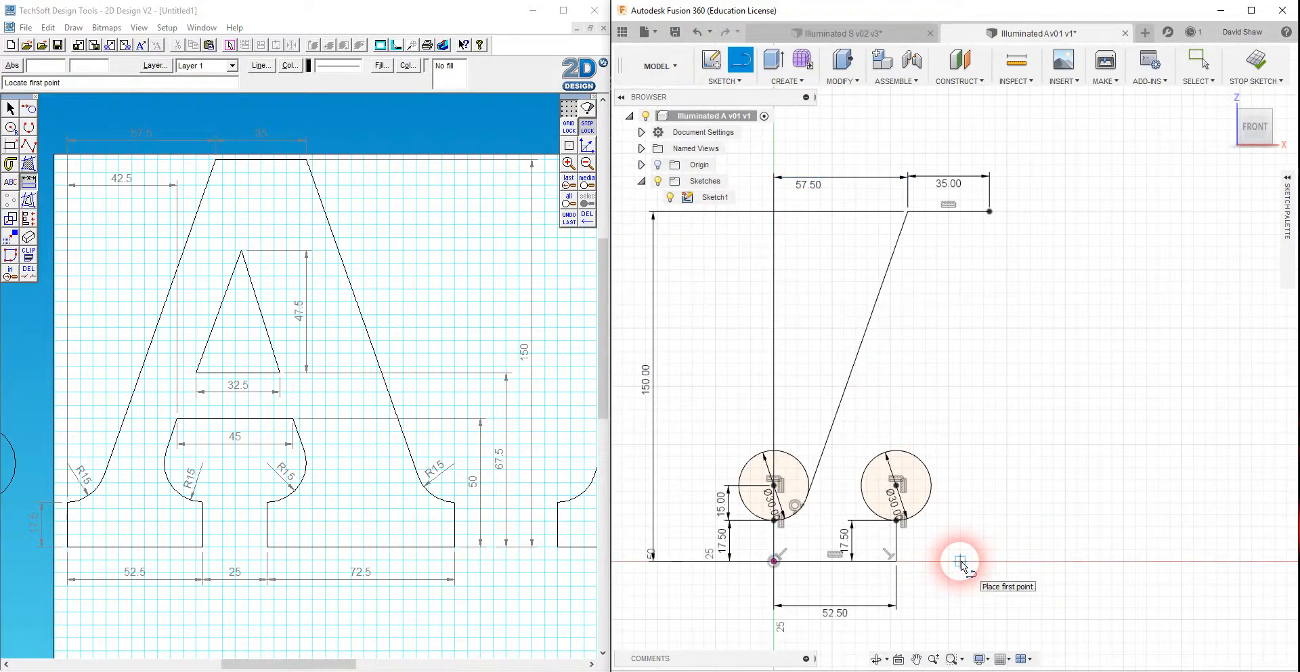
click(960, 560)
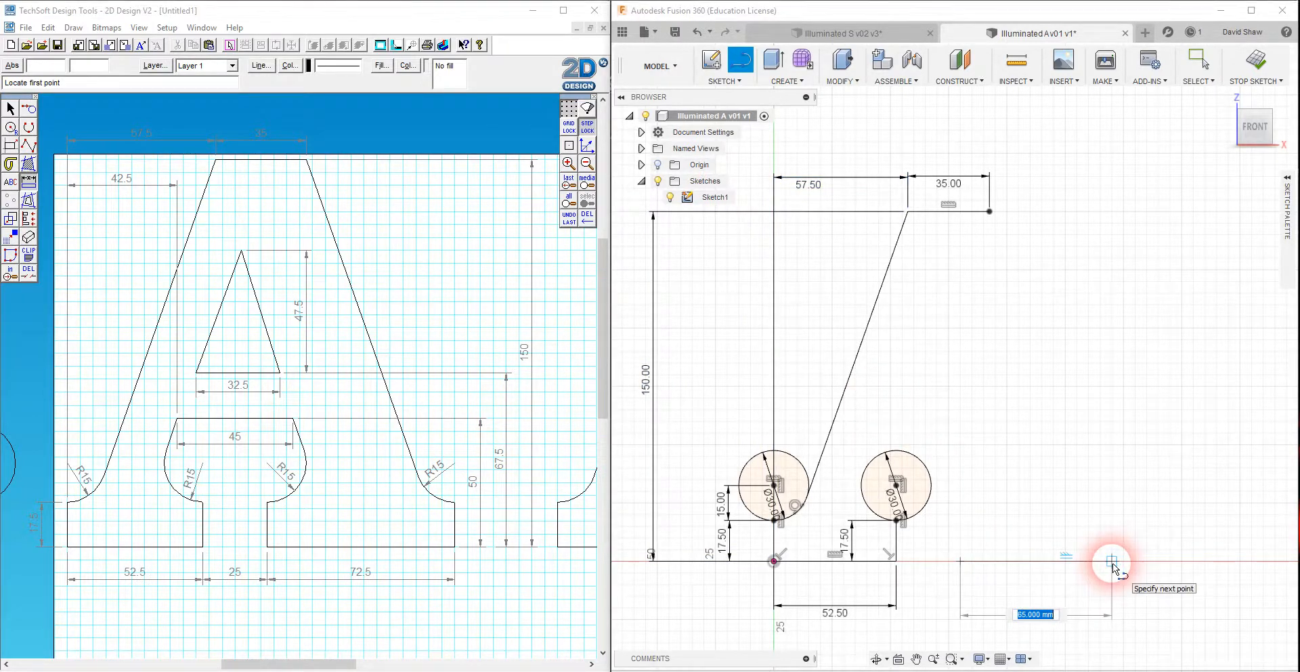
text(72.5)
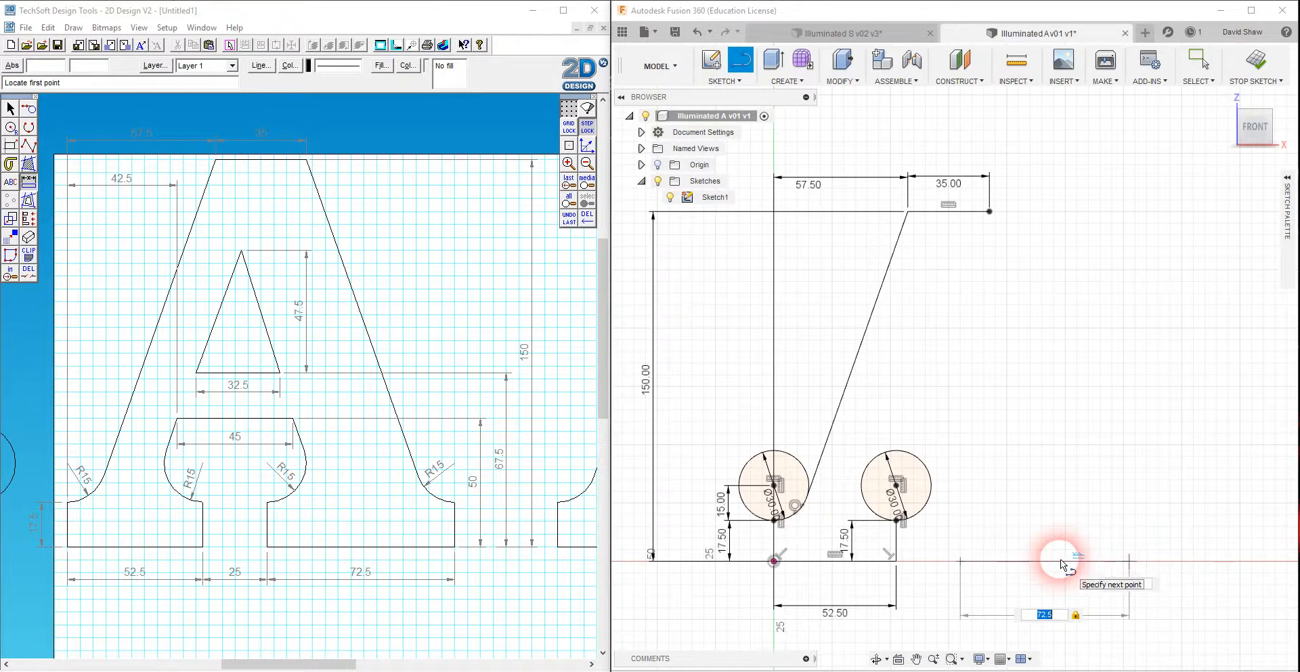
key(Return)
key(Escape)
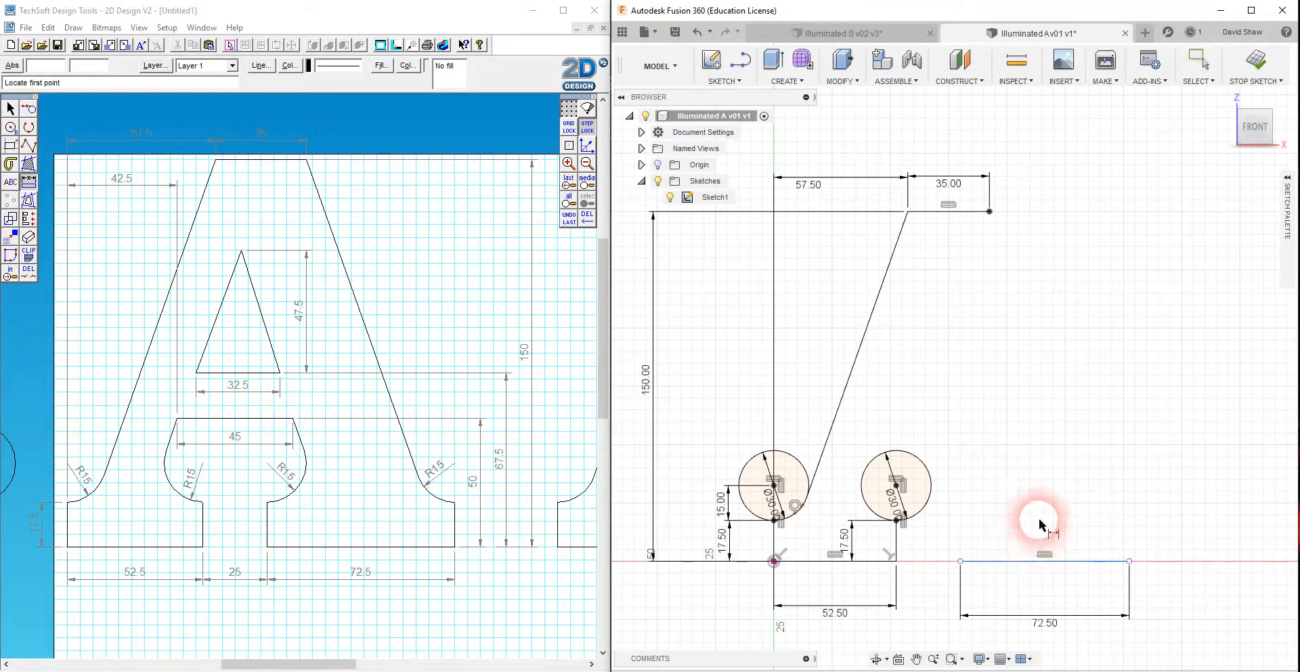
- Dimension the gap between the two baseline lines and set it to 25 mm
click(897, 562)
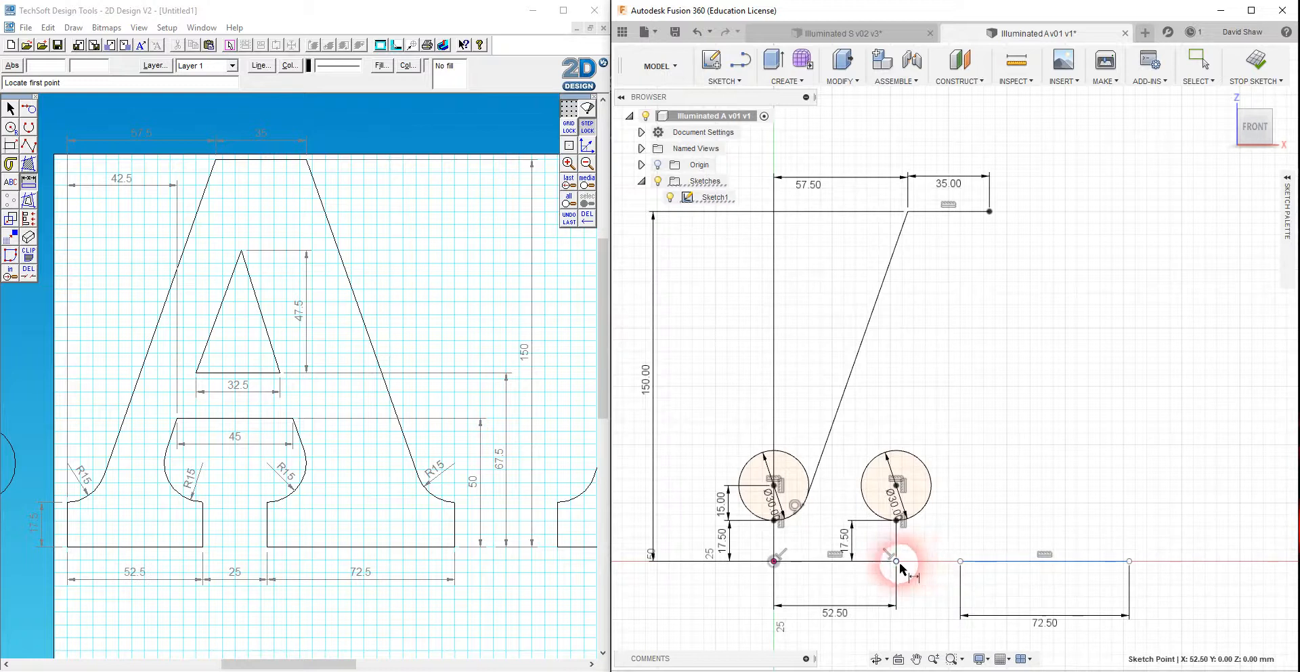
click(961, 562)
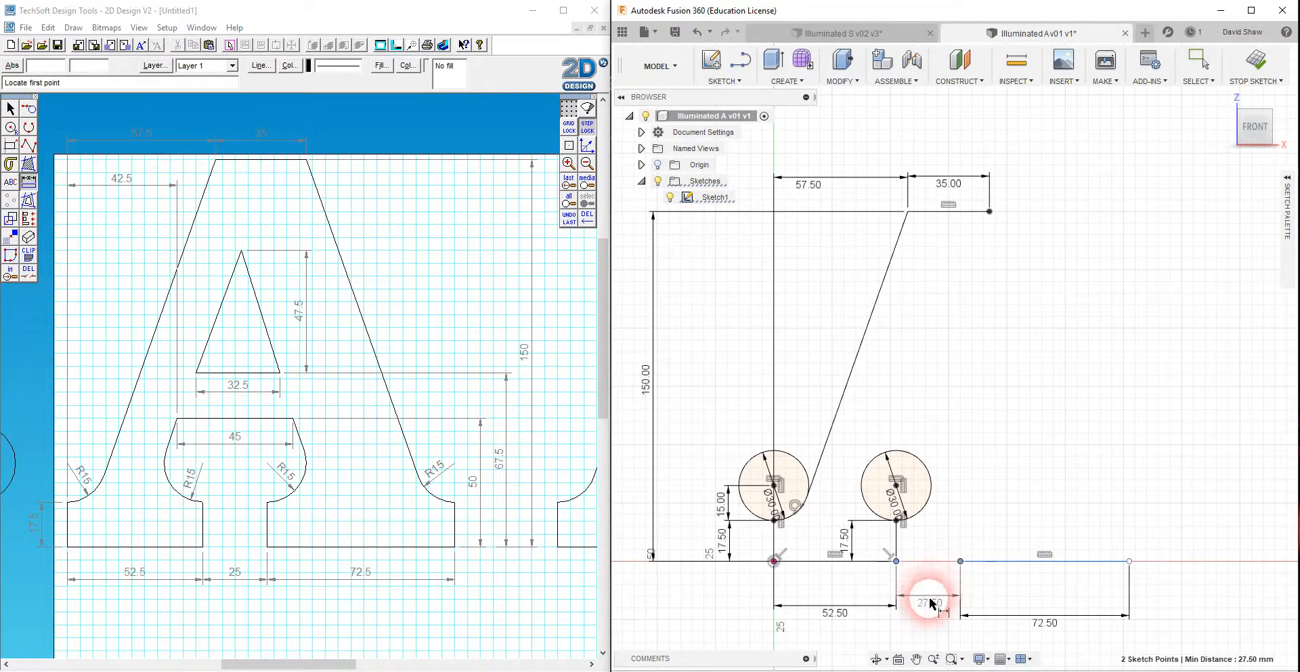
click(937, 606)
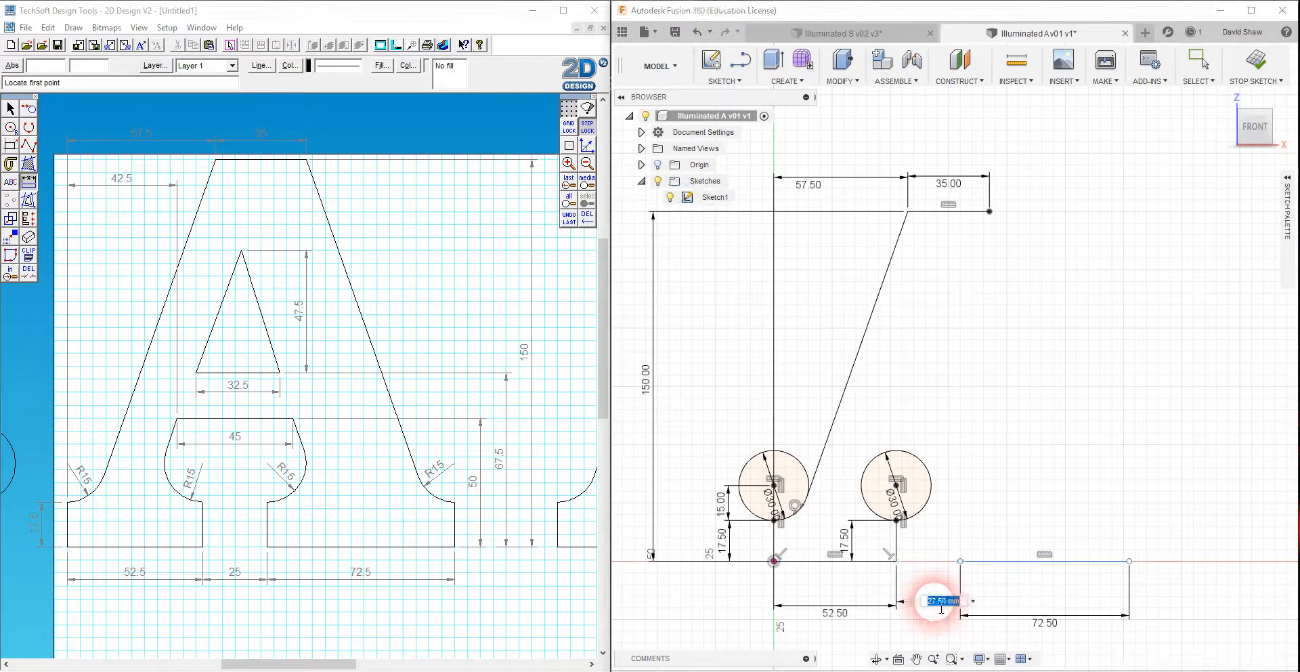
key(Return)
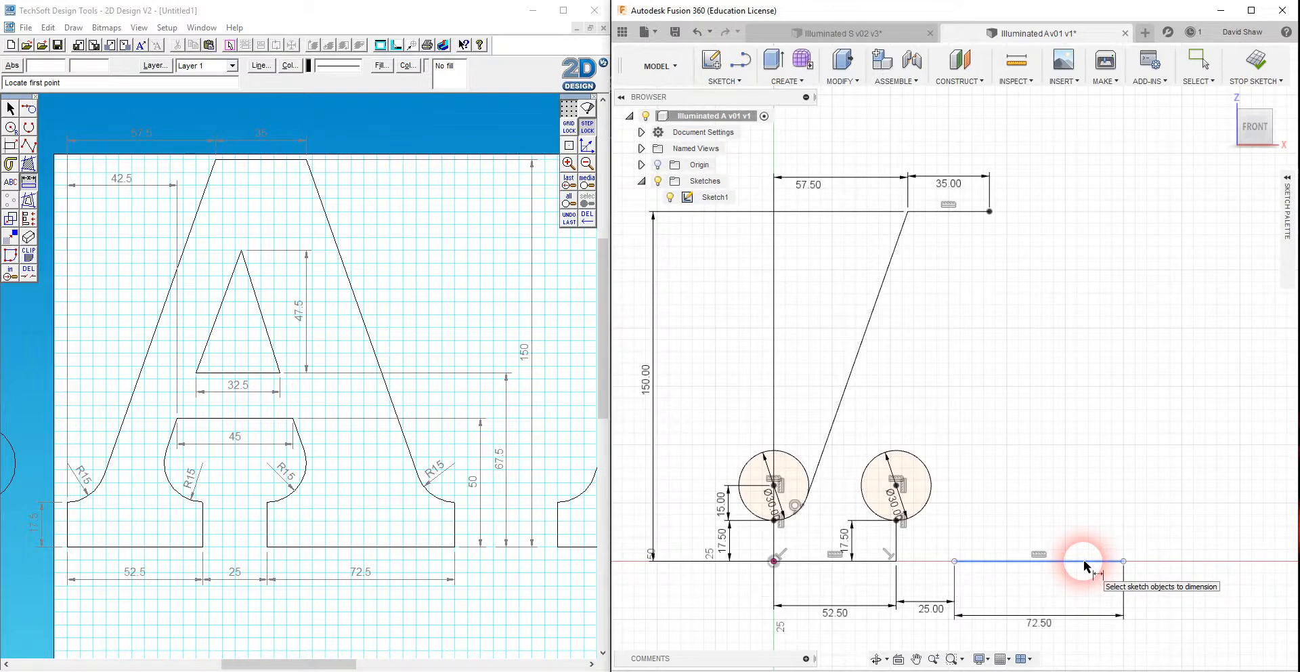
key(Escape)
- Test whether the 72.5 mm line can be moved off the baseline by pulling its free end, and undo the move
click(1117, 565)
mouse_move(1124, 562)
mouse_down()
mouse_move(1117, 503)
mouse_move(1147, 530)
mouse_move(1138, 513)
mouse_up()
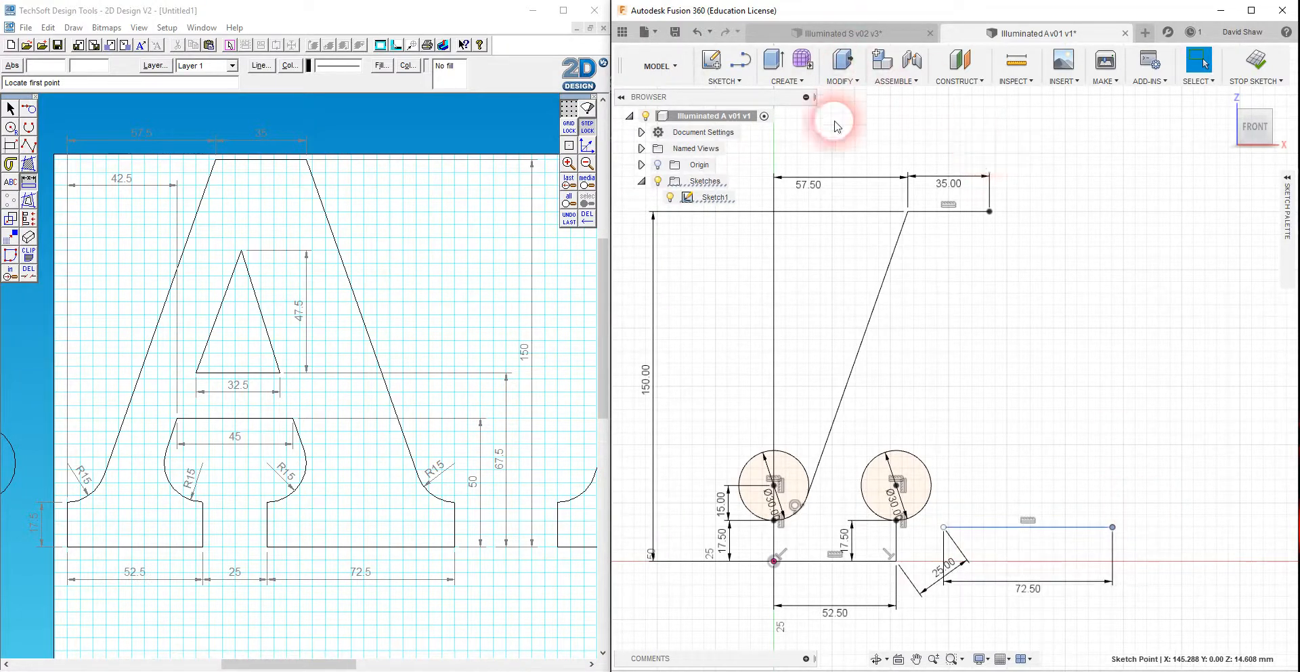
click(699, 38)
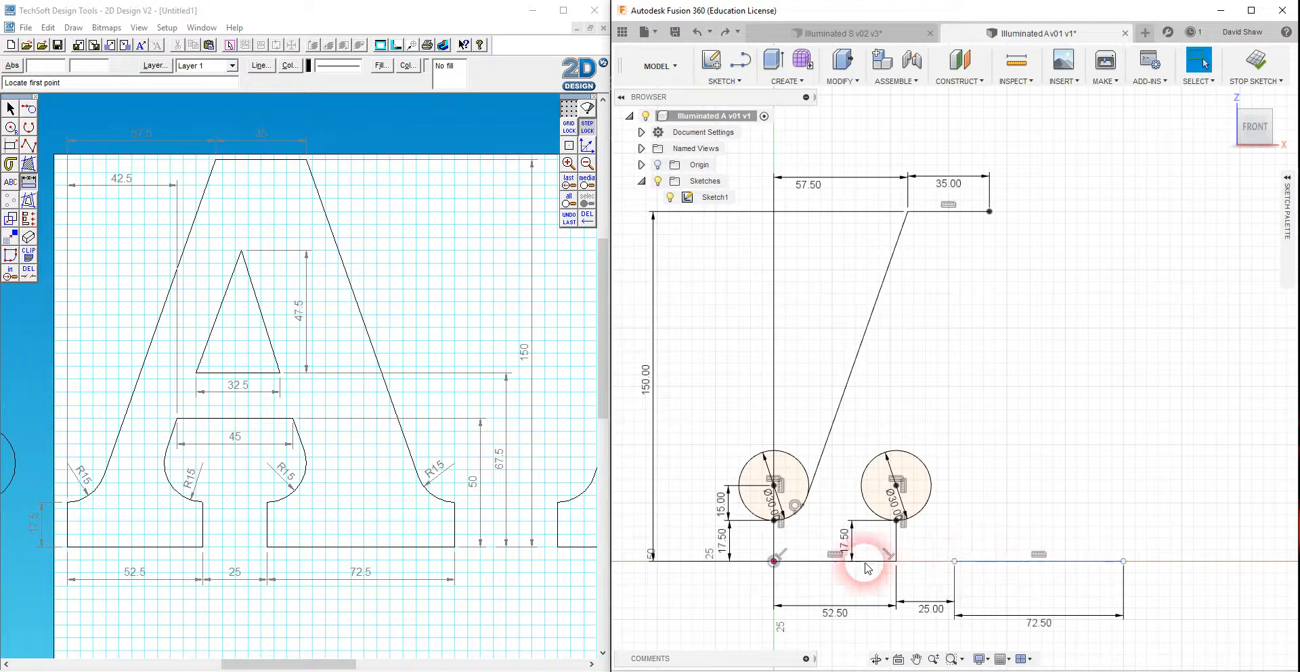
- Try to align the 72.5 mm line with the 52.5 mm baseline segment using the Horizontal/Vertical constraint
click(1005, 562)
click(868, 562)
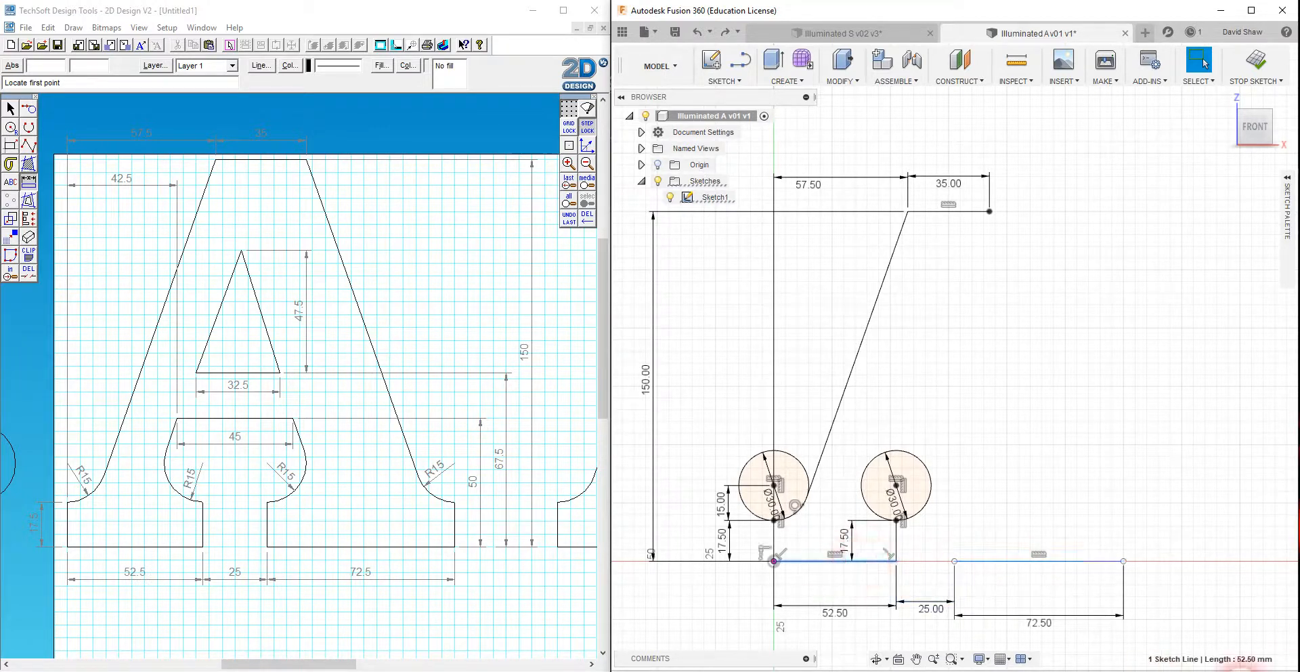
click(1286, 193)
scroll(1242, 480, down, 1)
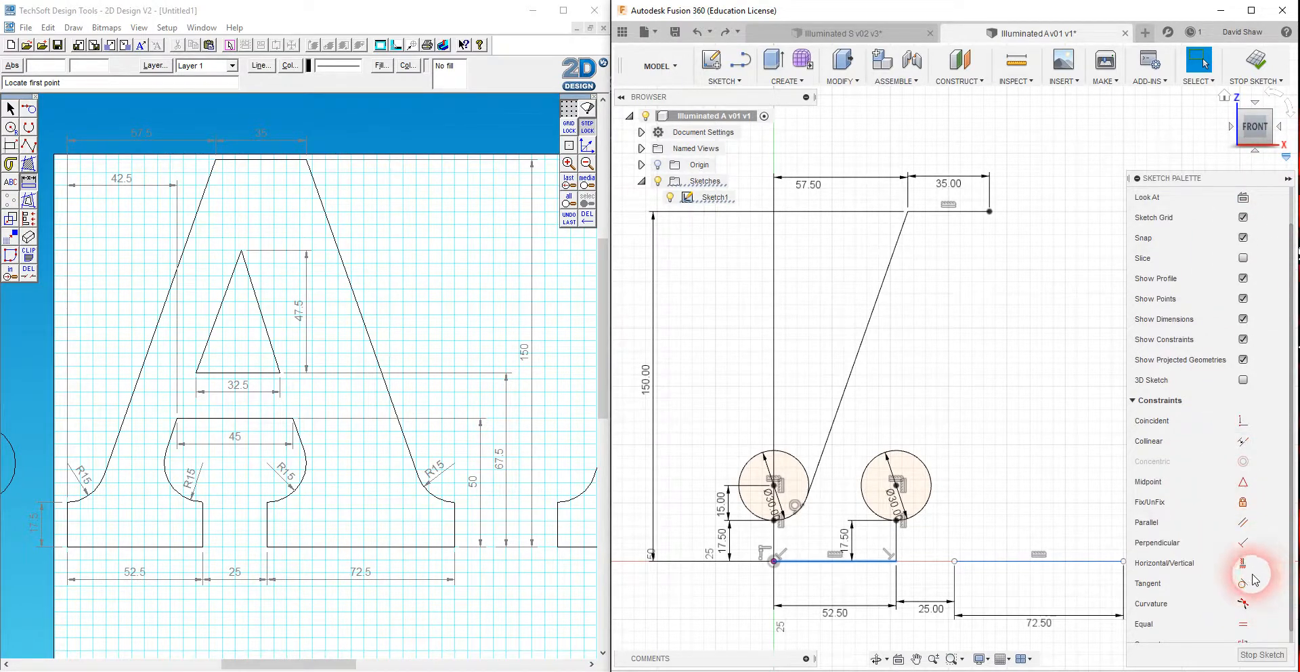
click(1250, 569)
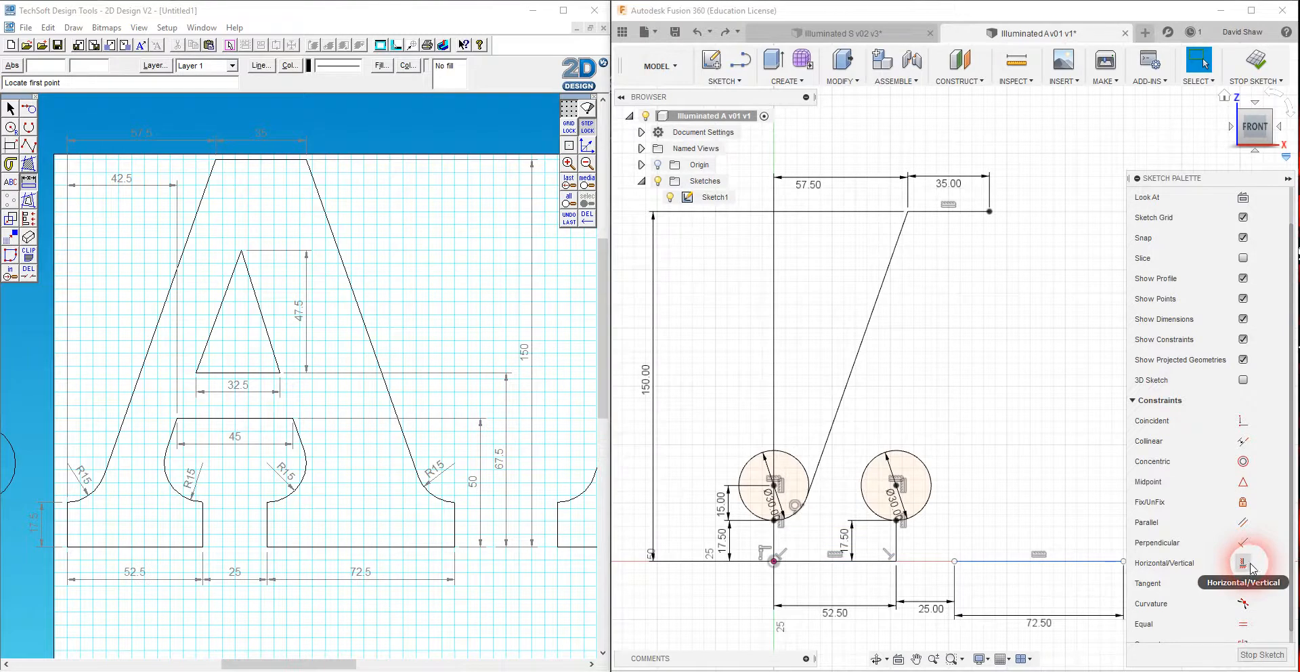
click(1039, 561)
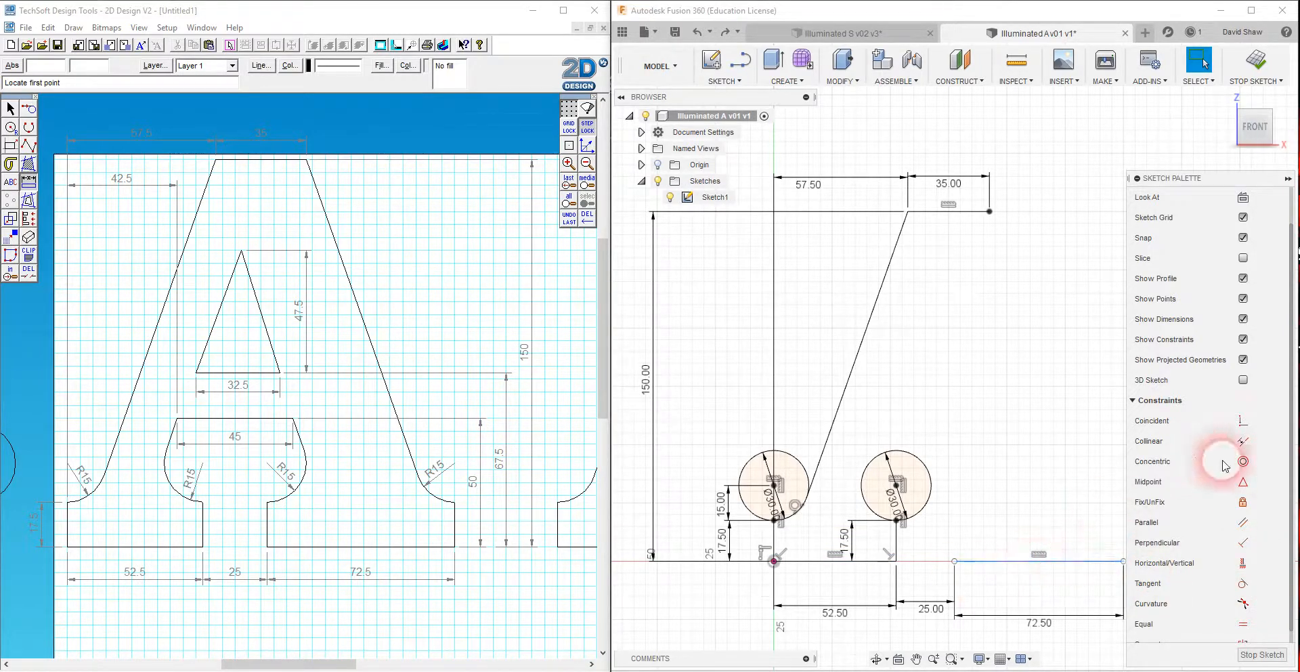
- Try to pair the origin point with the 72.5 mm line for a constraint, and collapse the sketch palette
click(774, 562)
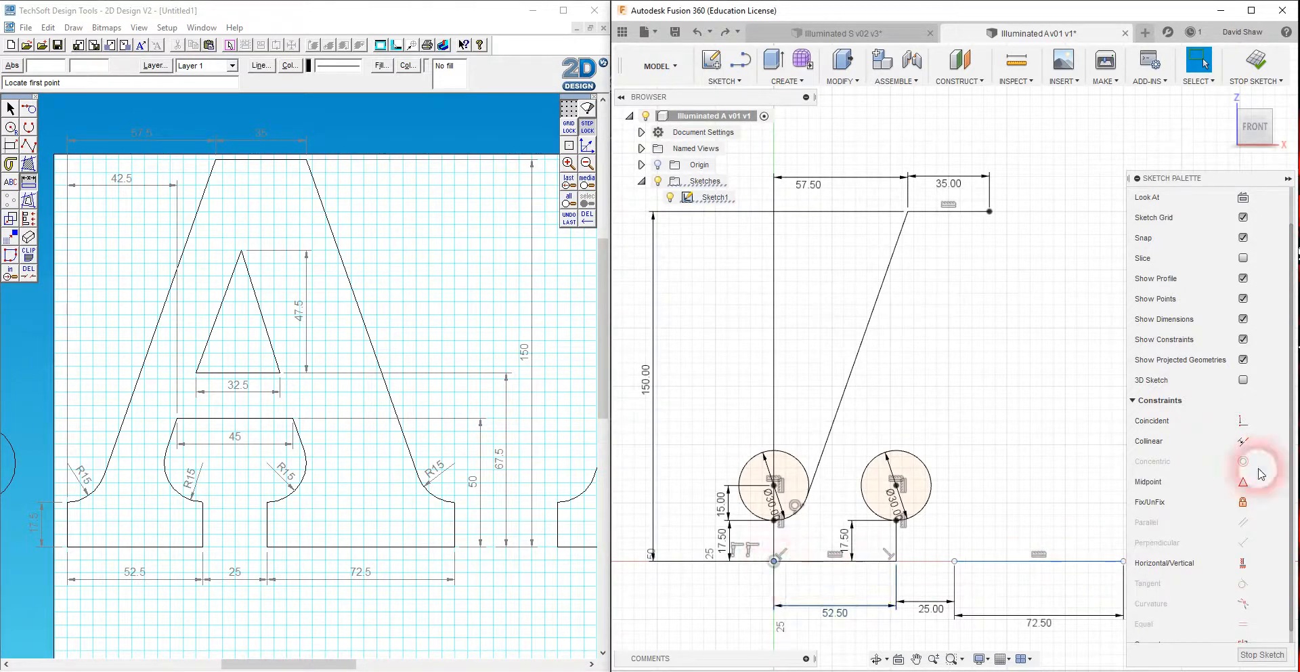
click(704, 594)
click(774, 562)
ctrl+click(1079, 561)
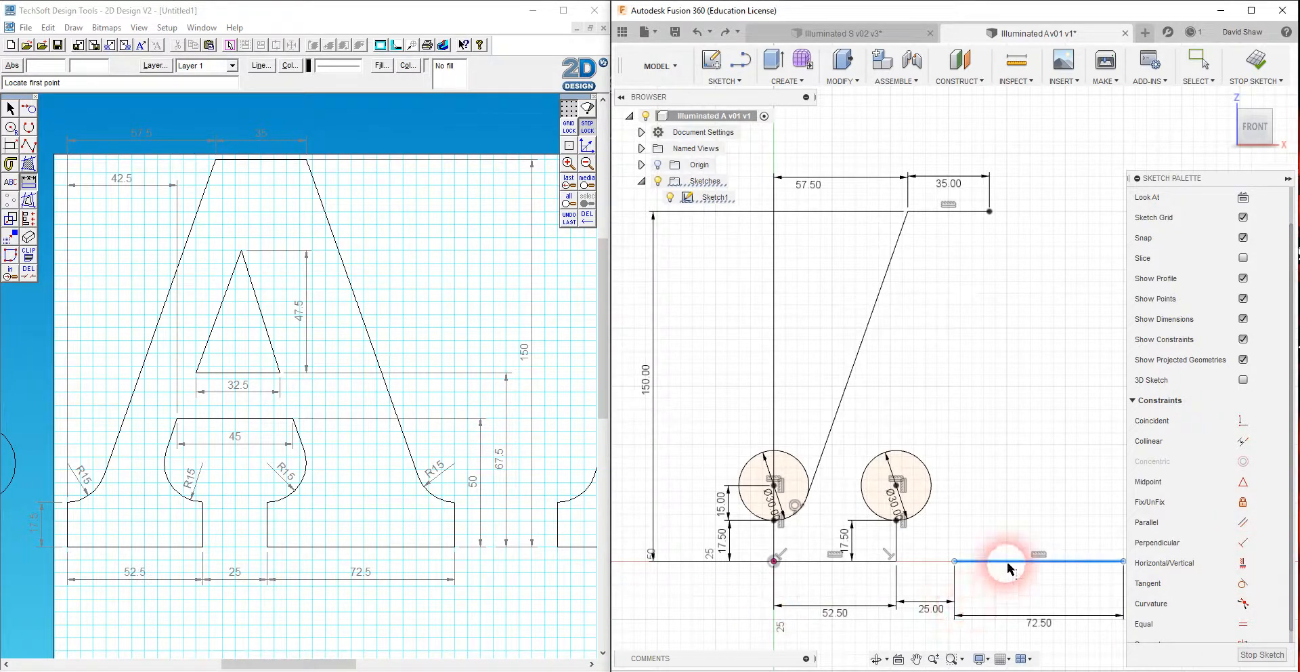
click(774, 560)
click(1009, 561)
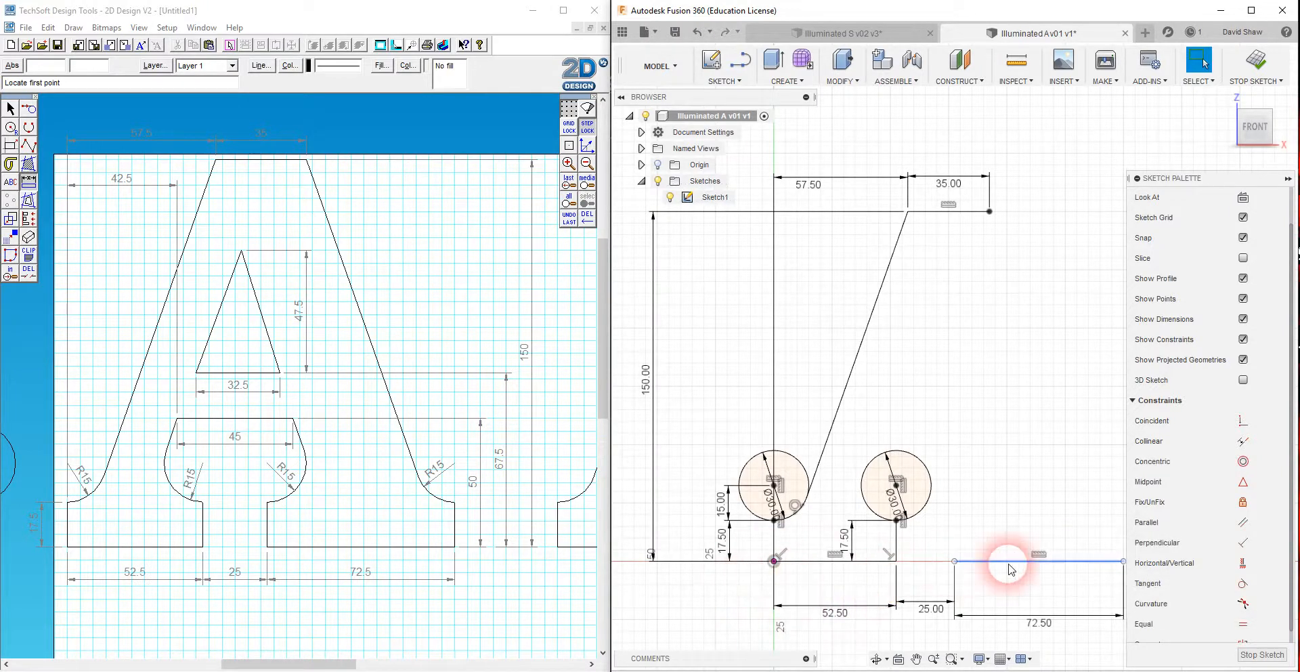
click(1289, 180)
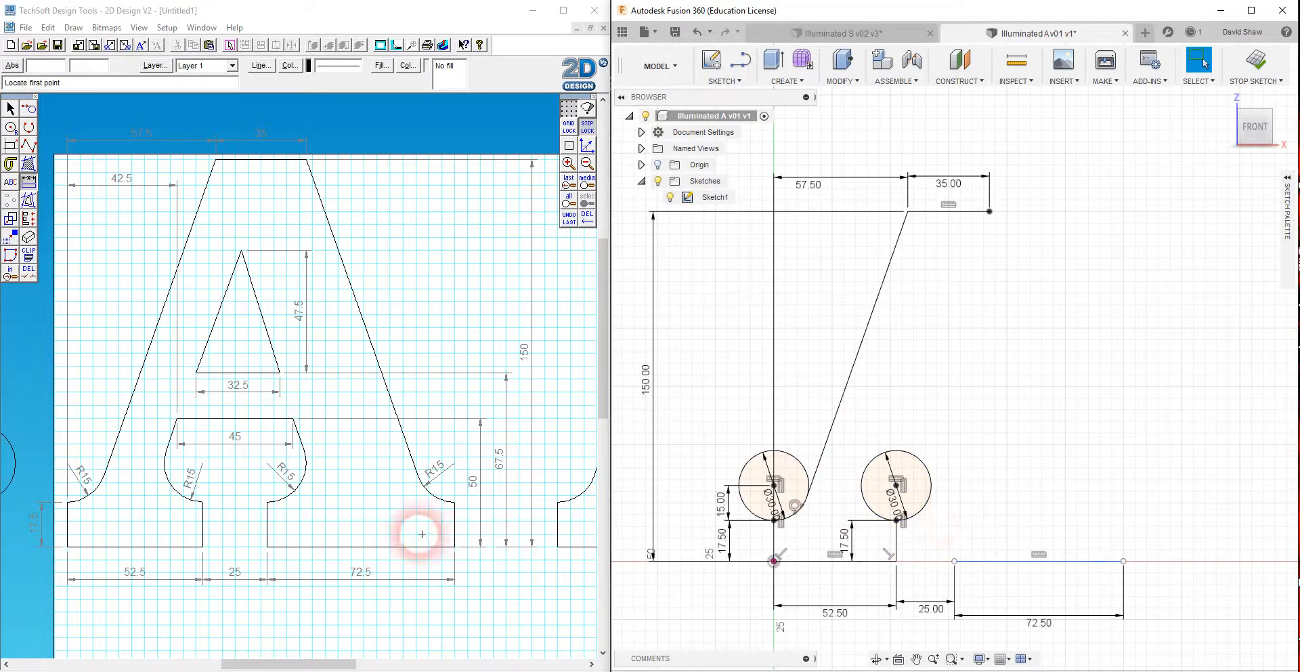
- Draw a 17.5 mm vertical line upwards from the left end of the 72.5 mm line
key(l)
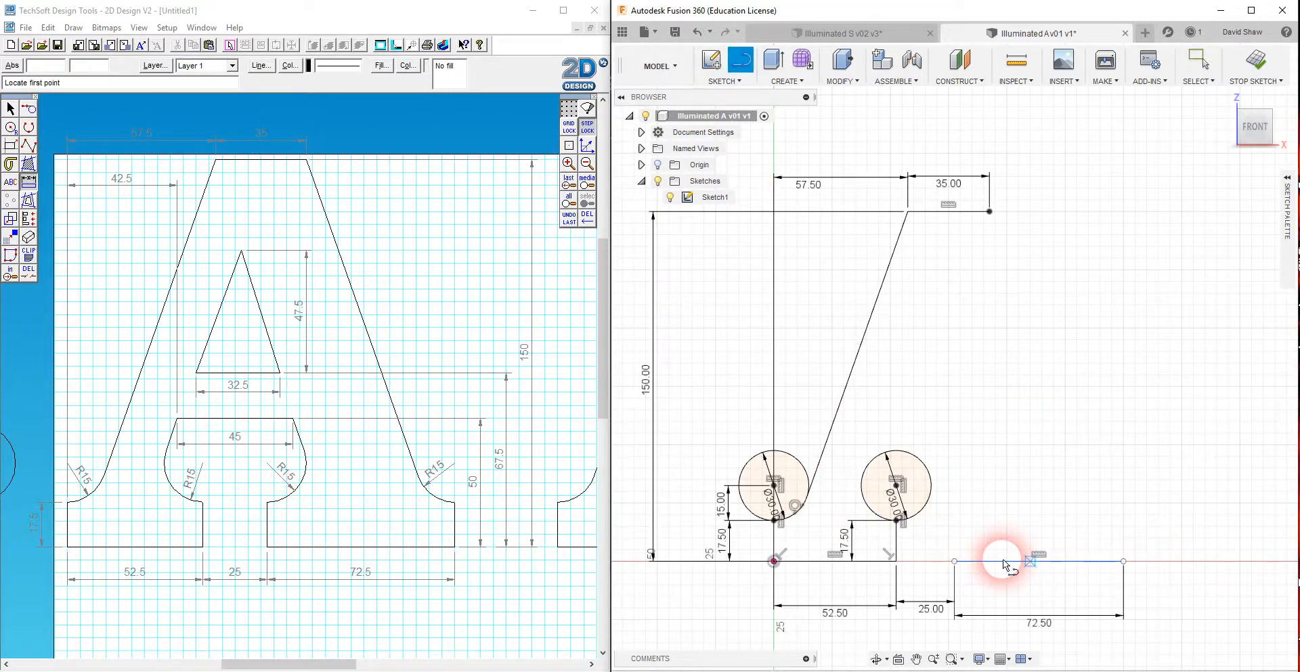
click(956, 561)
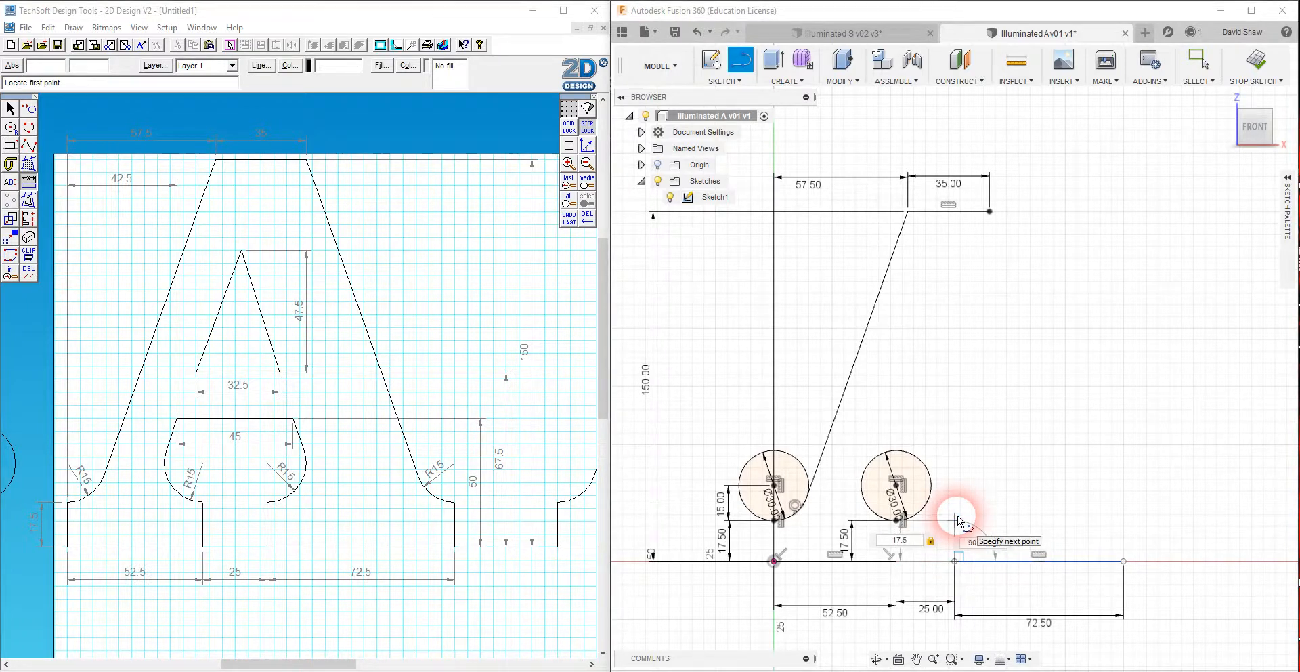
text(17.5)
key(Return)
key(Escape)
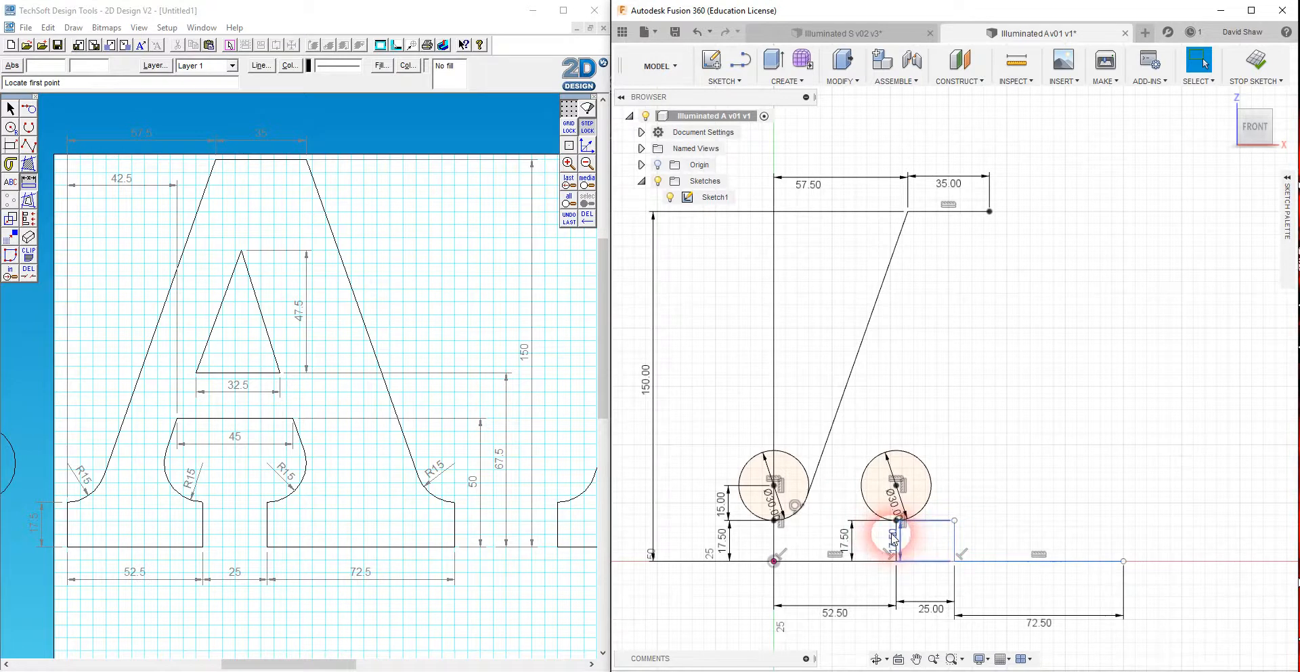
- Reposition the 17.5 mm height dimensions so each sits just left of its own short vertical line
click(936, 544)
drag(847, 546, 877, 542)
key(Escape)
click(732, 548)
click(1046, 545)
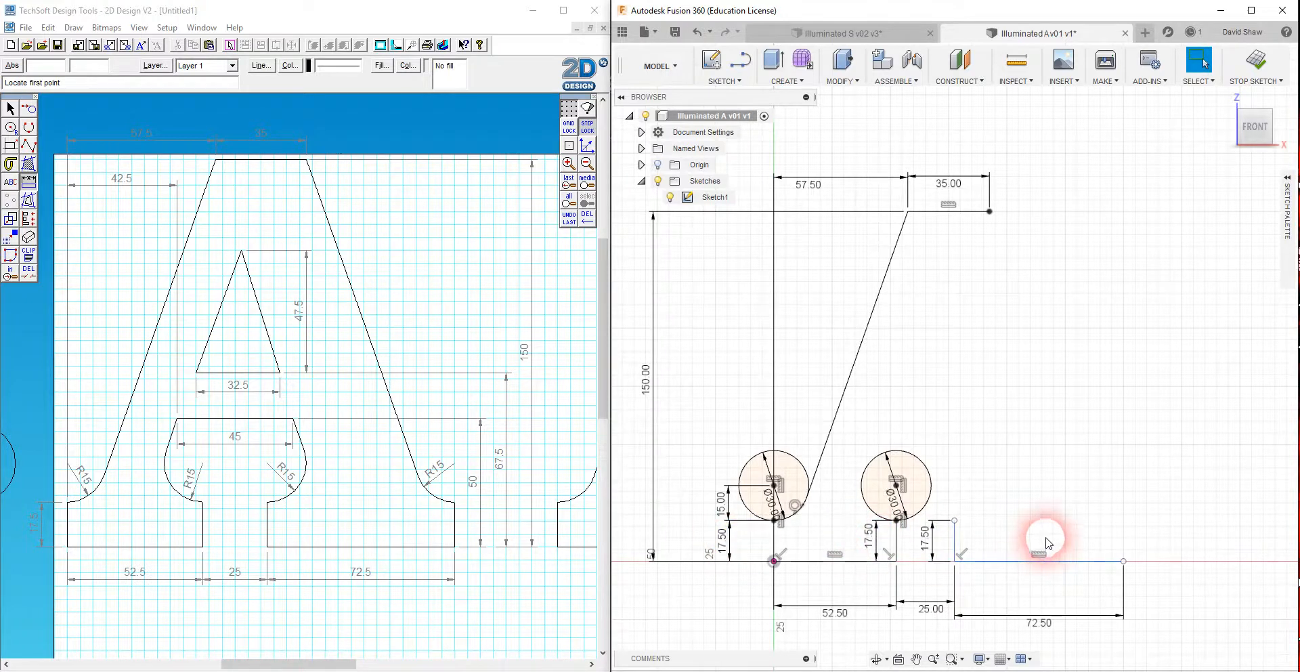
- Draw a 17.5 mm vertical line up from the right end of the 72.5 mm line and place its dimension outside the outline
key(l)
click(1124, 560)
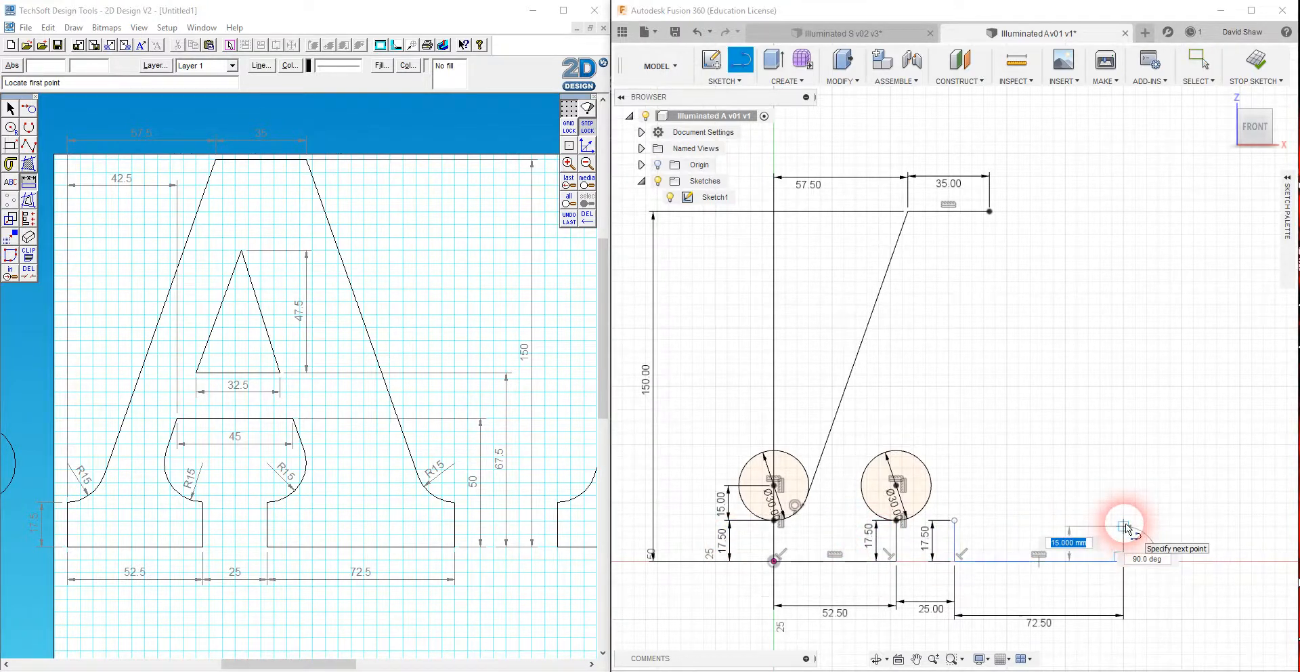
key(Return)
key(Escape)
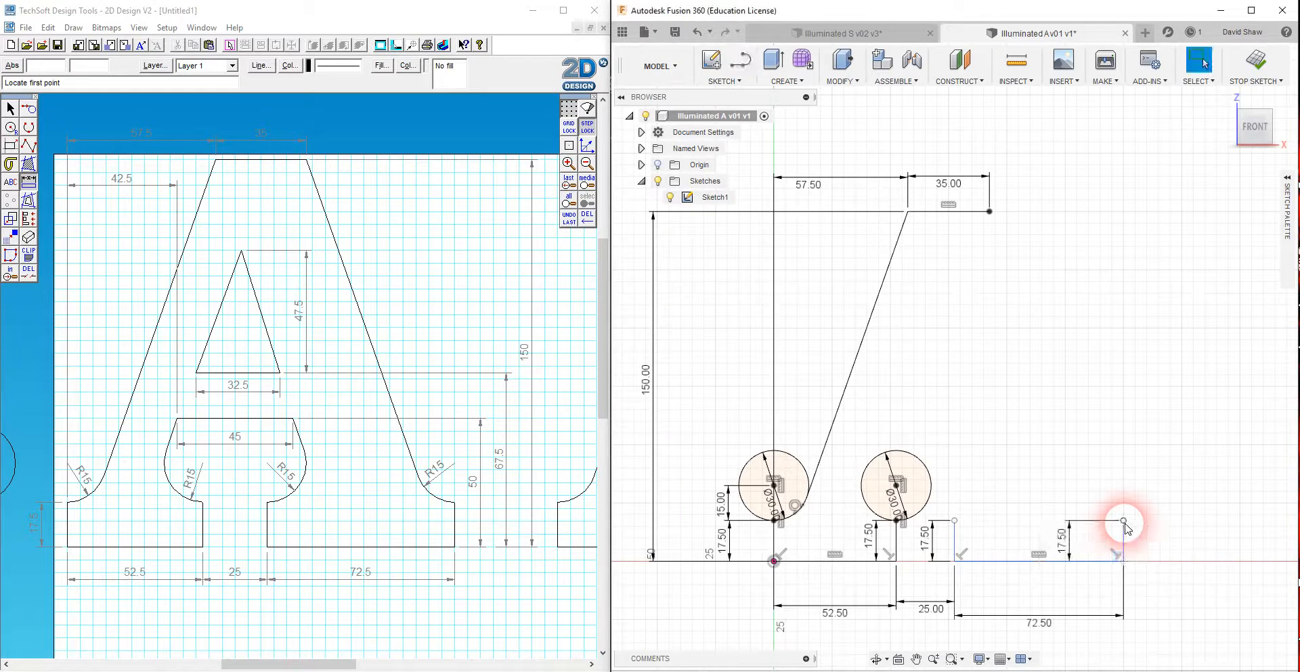
drag(1065, 543, 1167, 547)
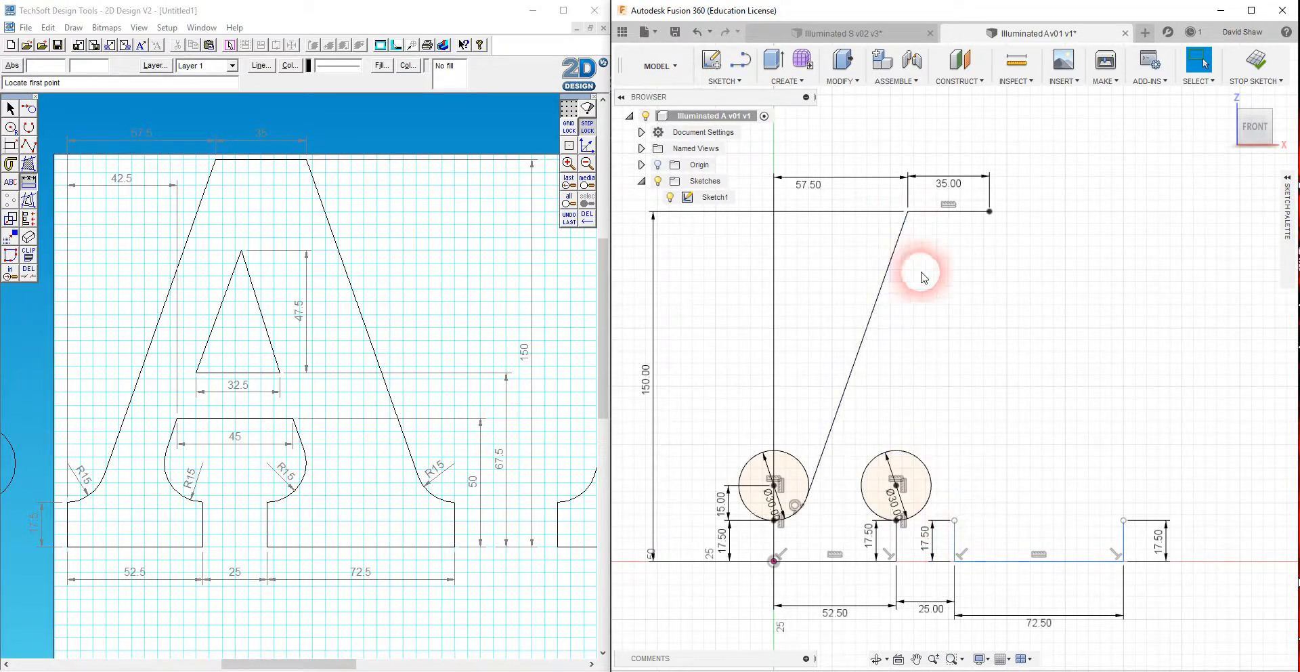
- Copy the 30 mm circle above the right end of the 52.5 mm line and move the copy 25 mm along X
click(925, 468)
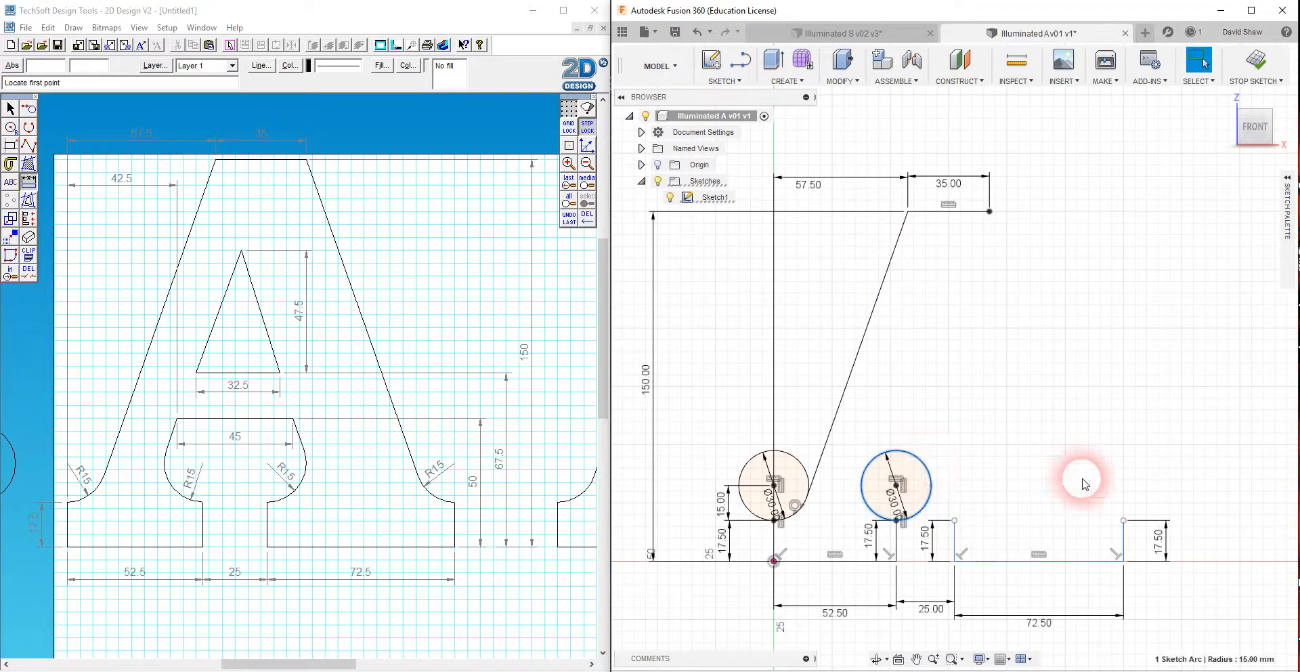
key(m)
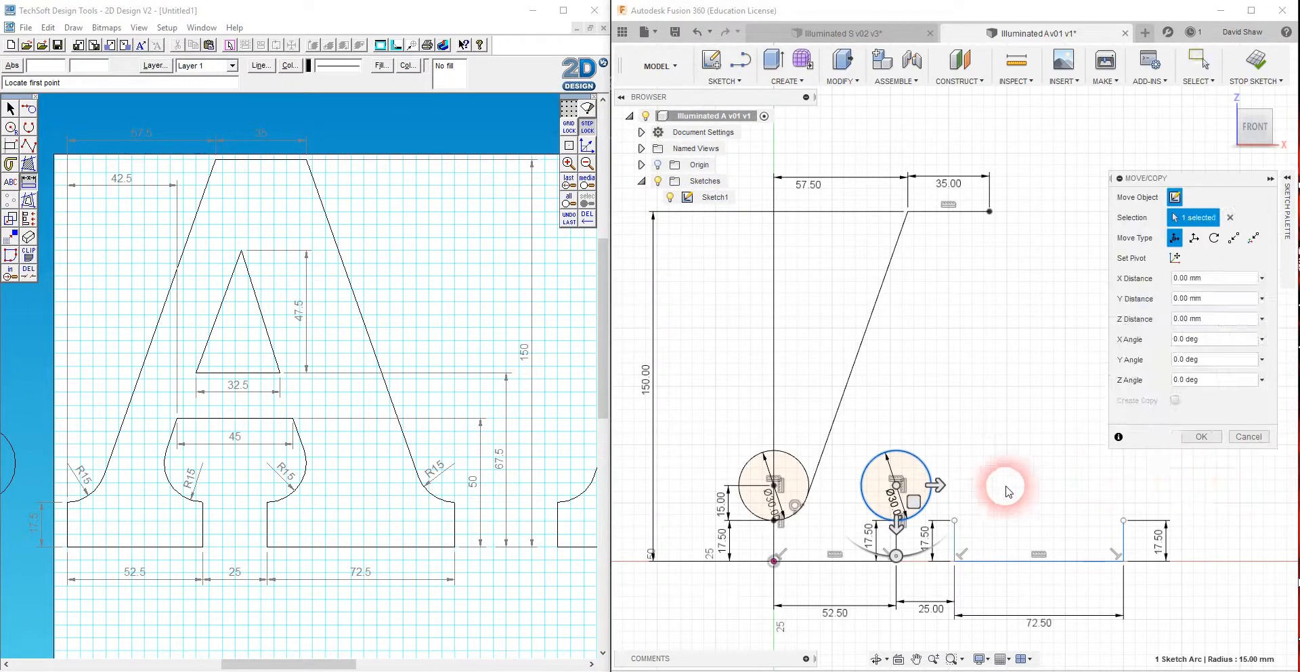
drag(943, 485, 1007, 497)
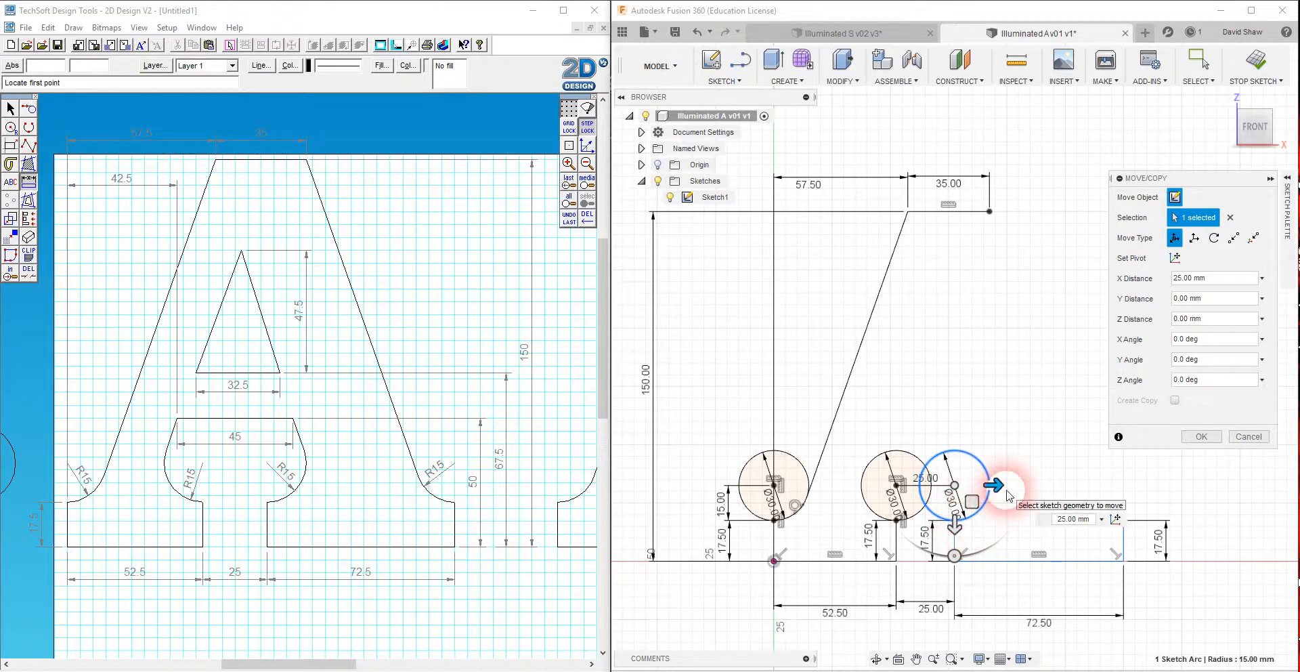
click(1199, 436)
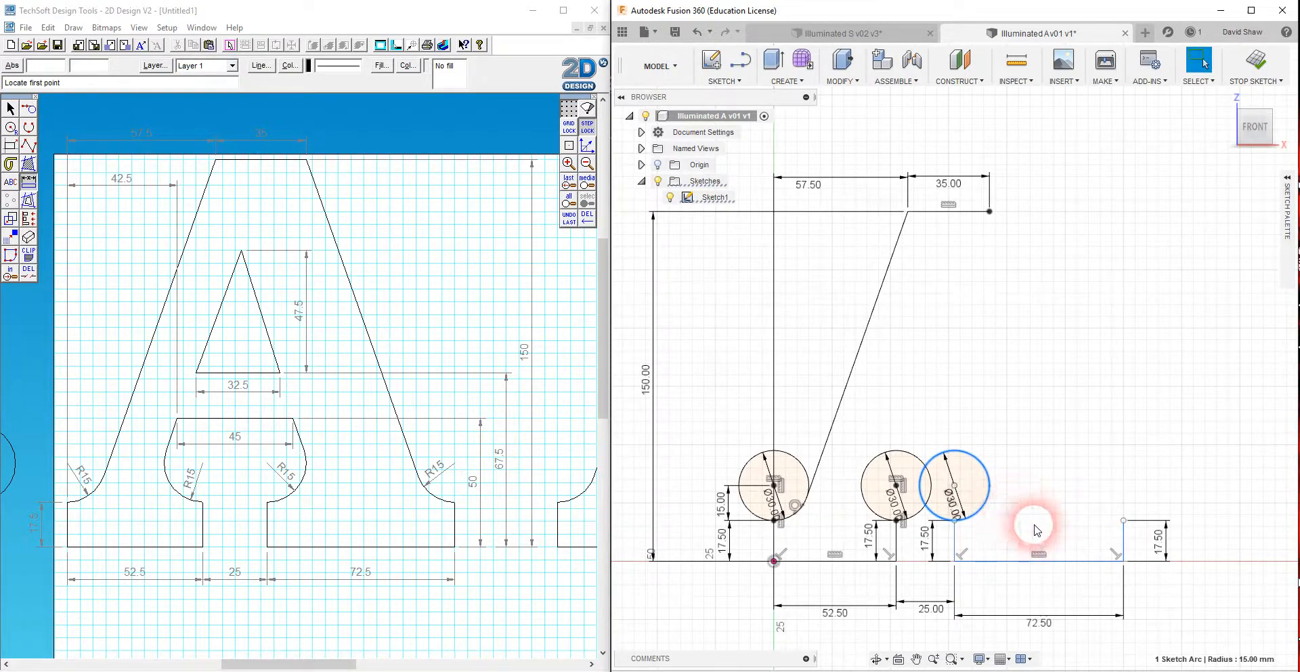
- Place another copy of the new circle 72.5 mm further along X, above the right end of the 72.5 mm line
key(m)
drag(983, 485, 1170, 497)
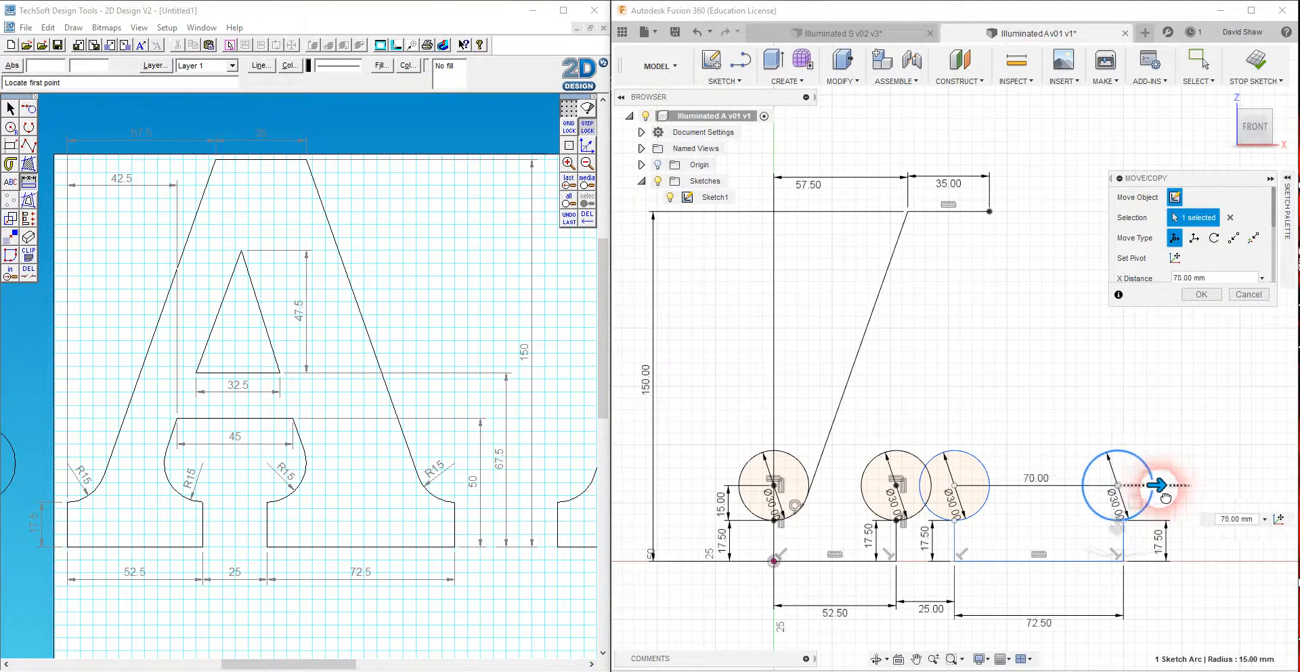
drag(1170, 497, 1168, 497)
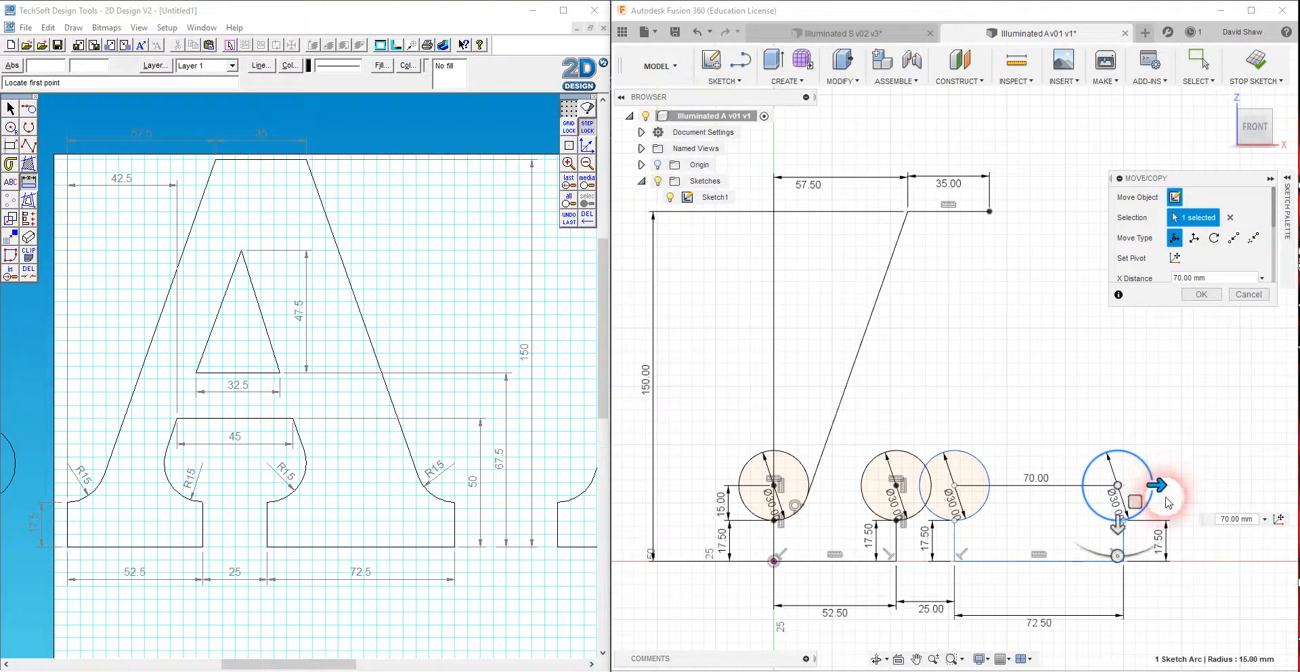
click(1229, 519)
click(1212, 339)
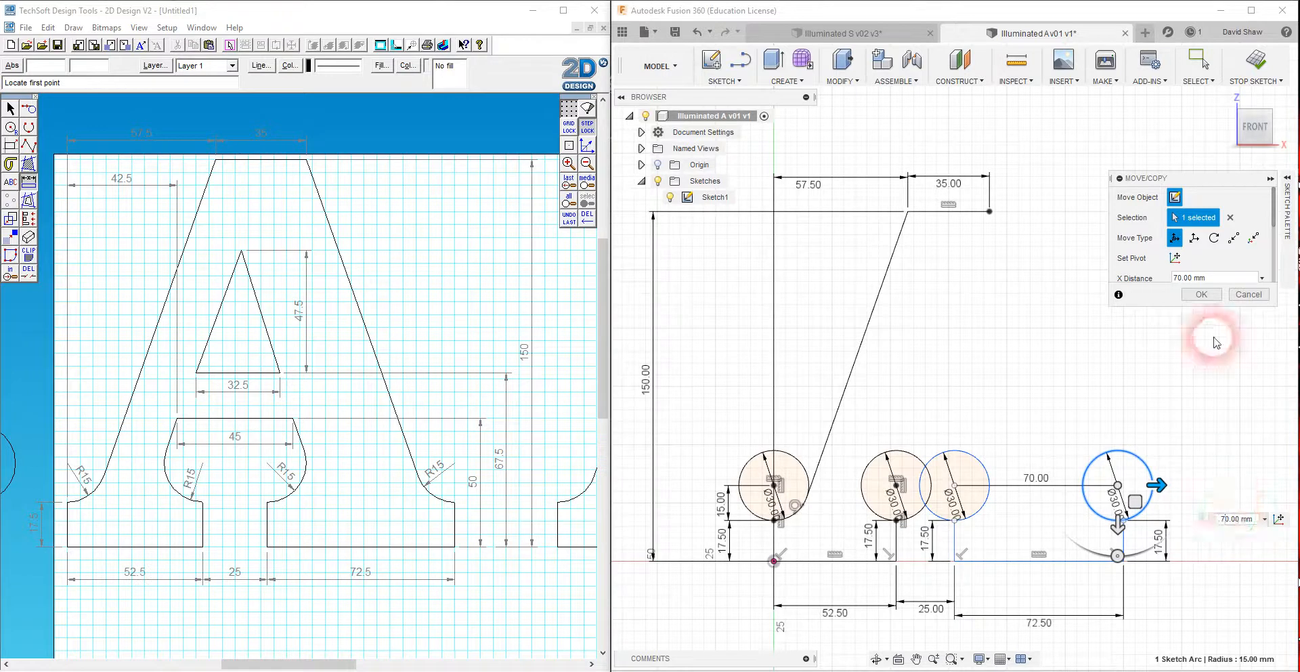
text(2)
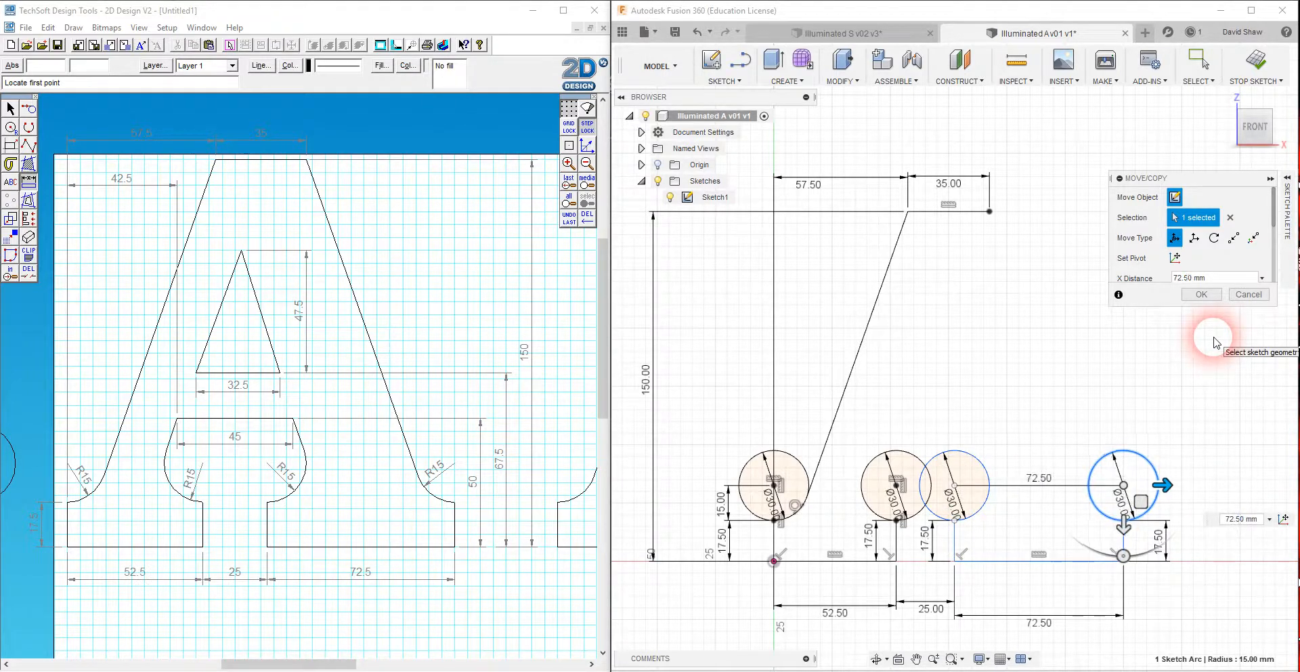
key(Return)
click(1155, 540)
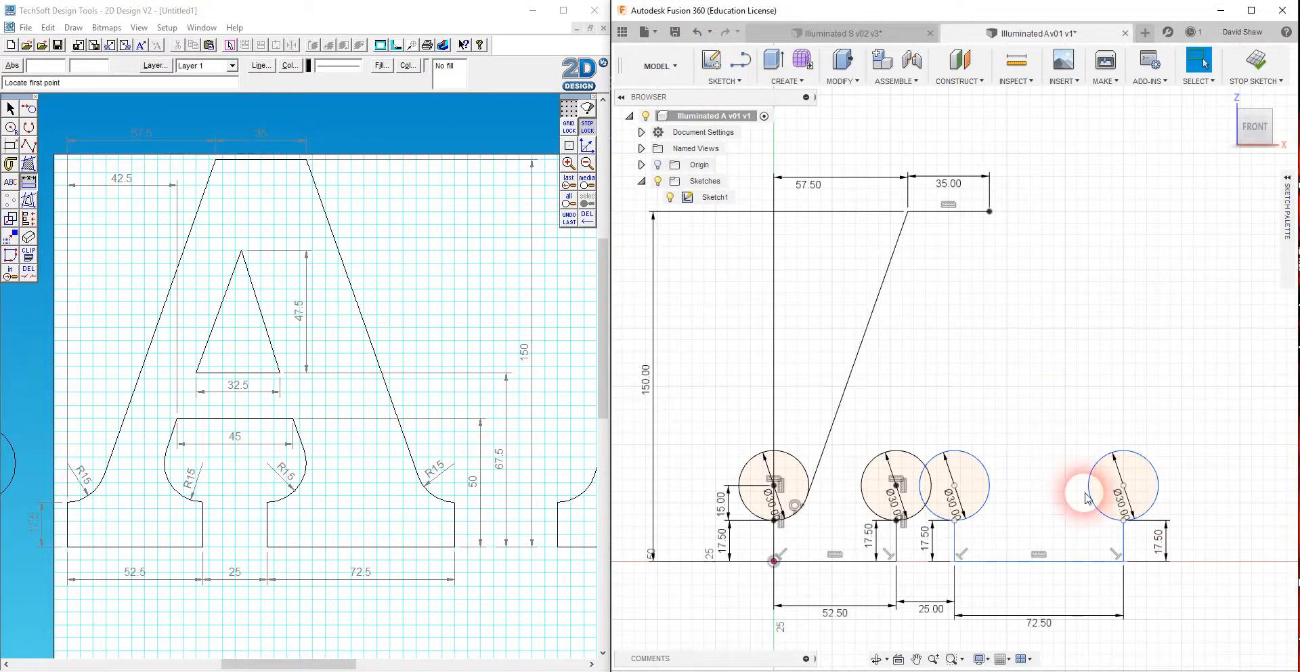
- Draw the slanted right leg from the right end of the 35 mm top line down to just left of the rightmost circle's base
click(741, 64)
click(989, 211)
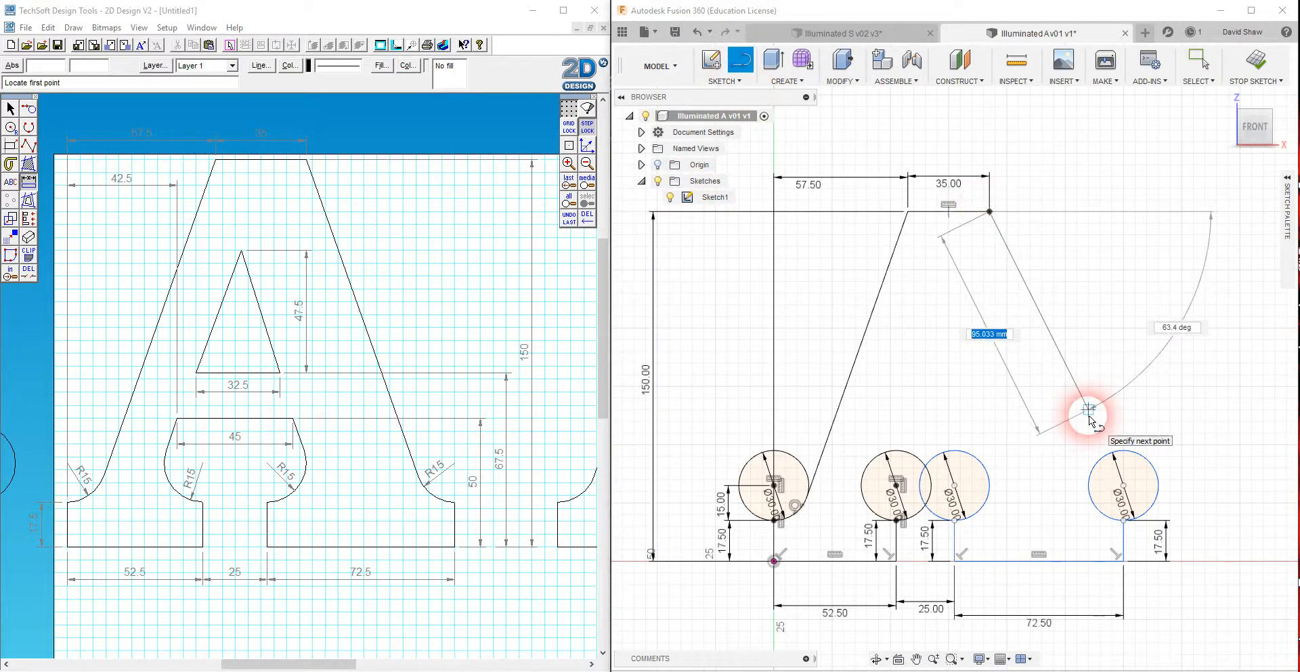
click(1088, 525)
right_click(1147, 374)
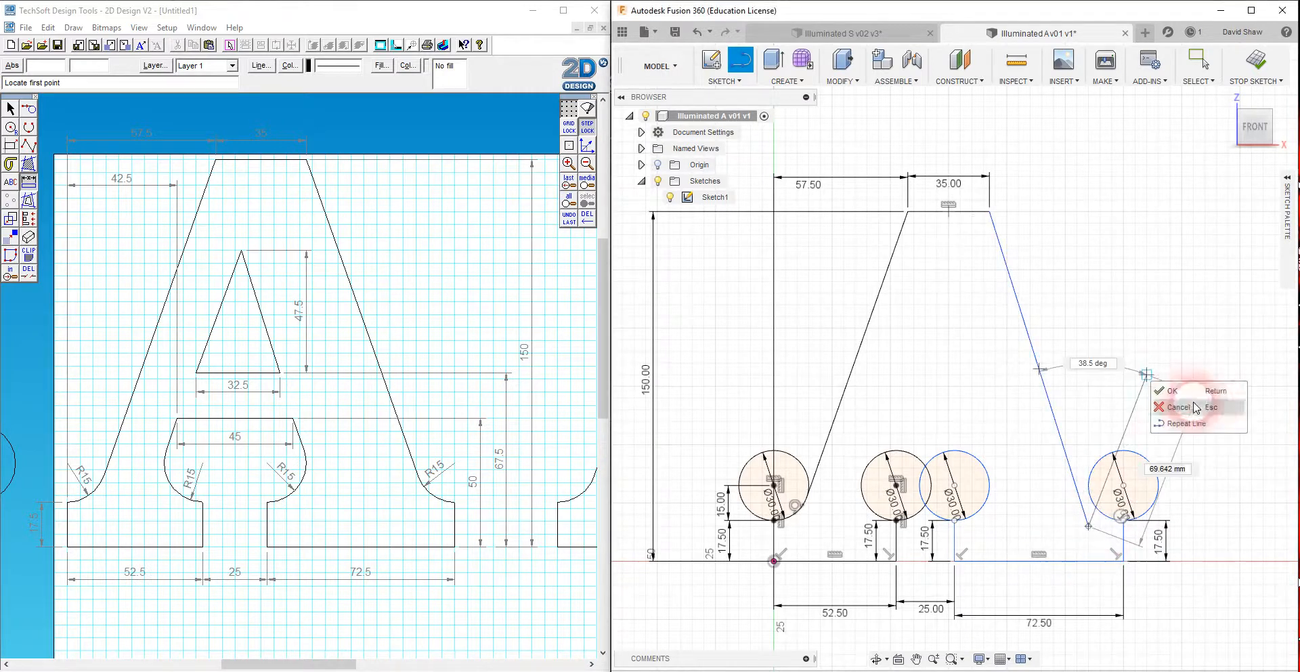
click(1195, 392)
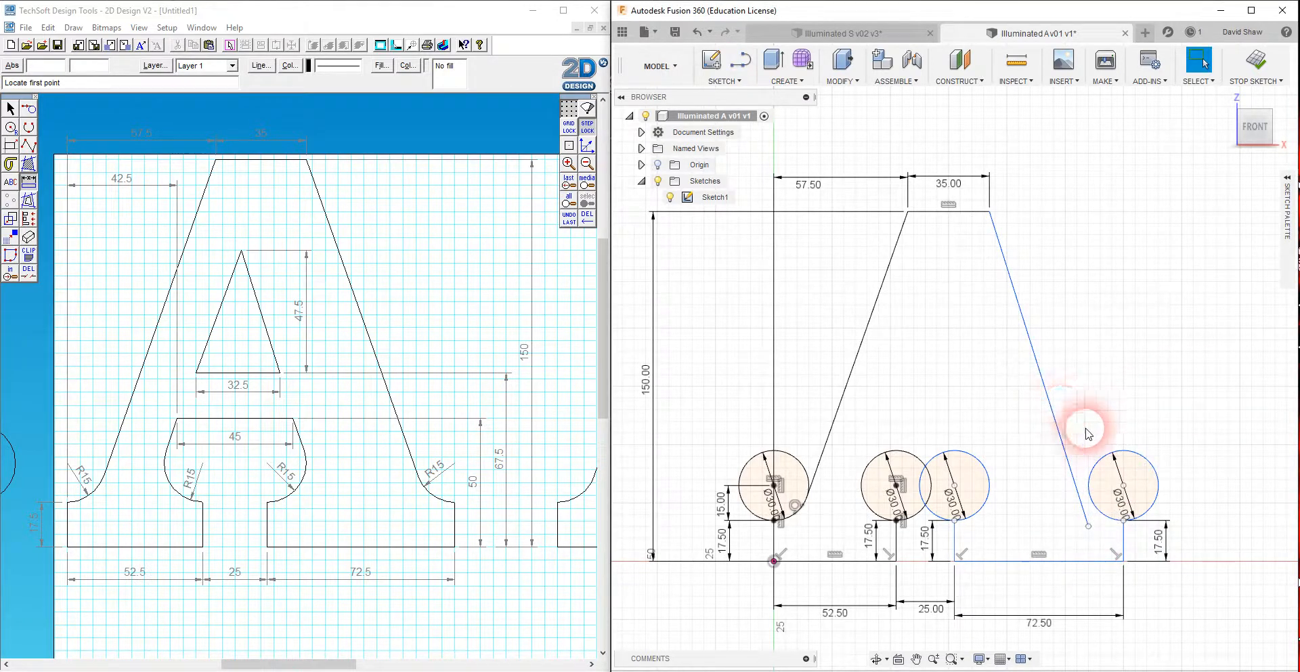
- Try to constrain the slanted right leg tangent to the rightmost circle, moving the sketch palette clear of the drawing
click(1057, 434)
shift+click(1102, 493)
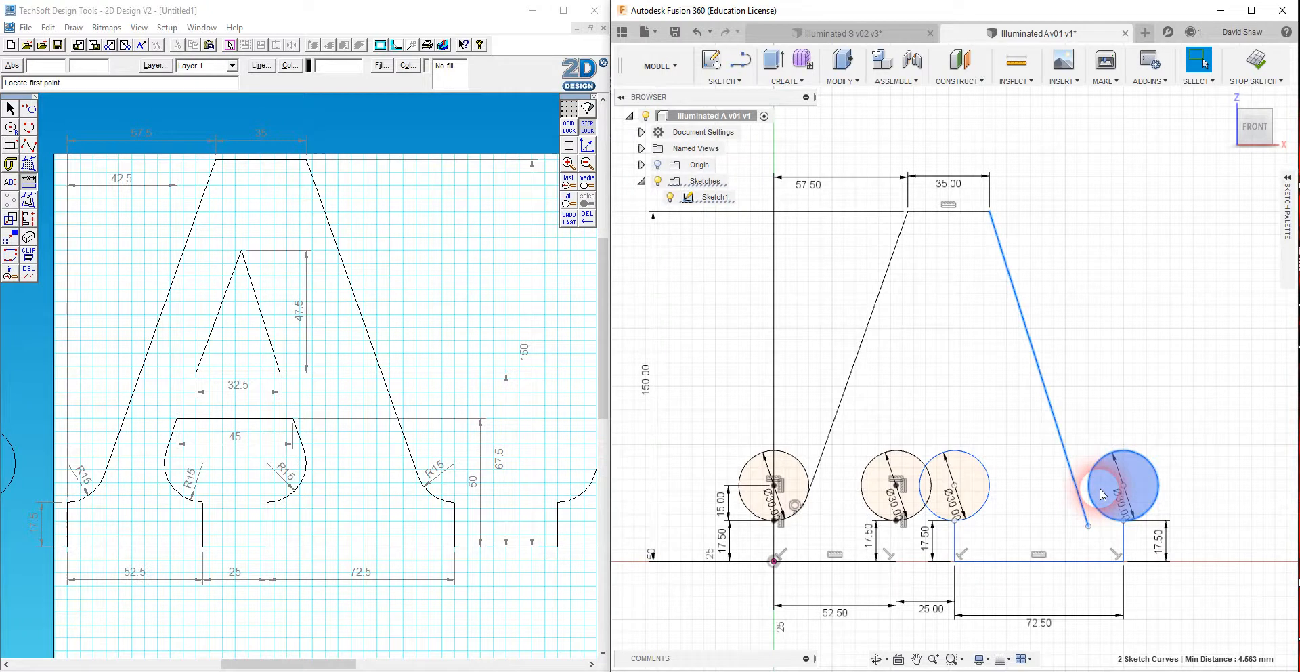
click(1285, 241)
click(1212, 530)
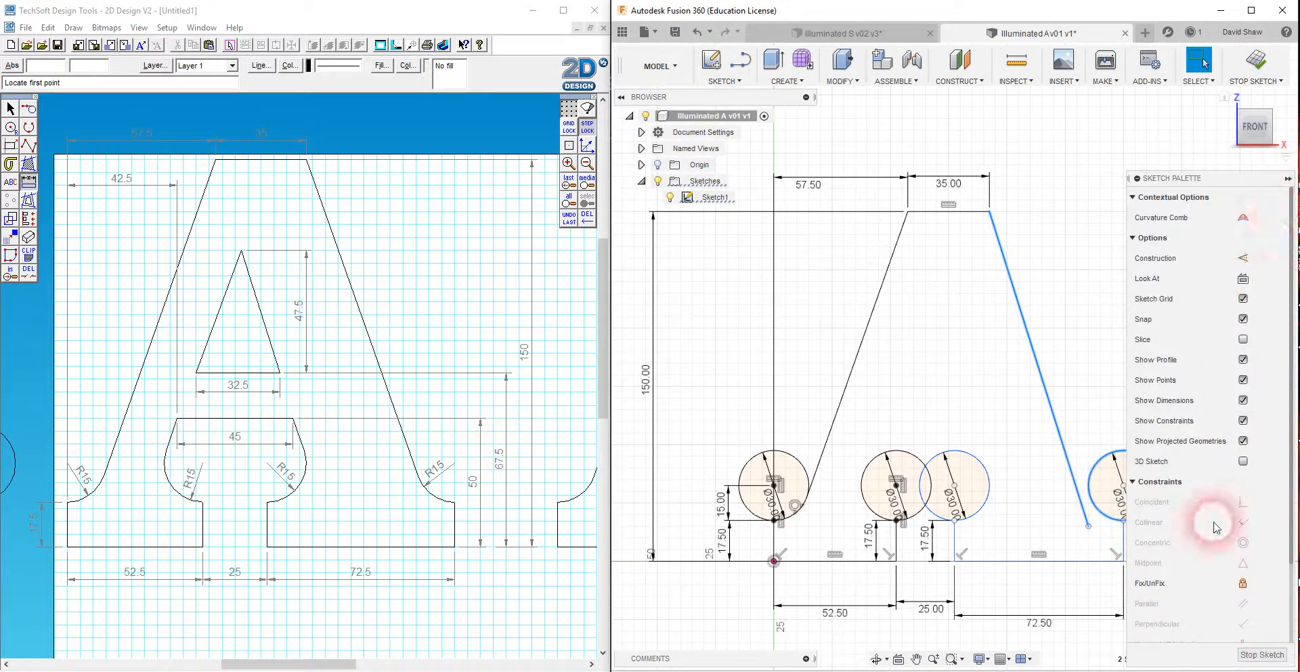
scroll(1217, 557, down, 2)
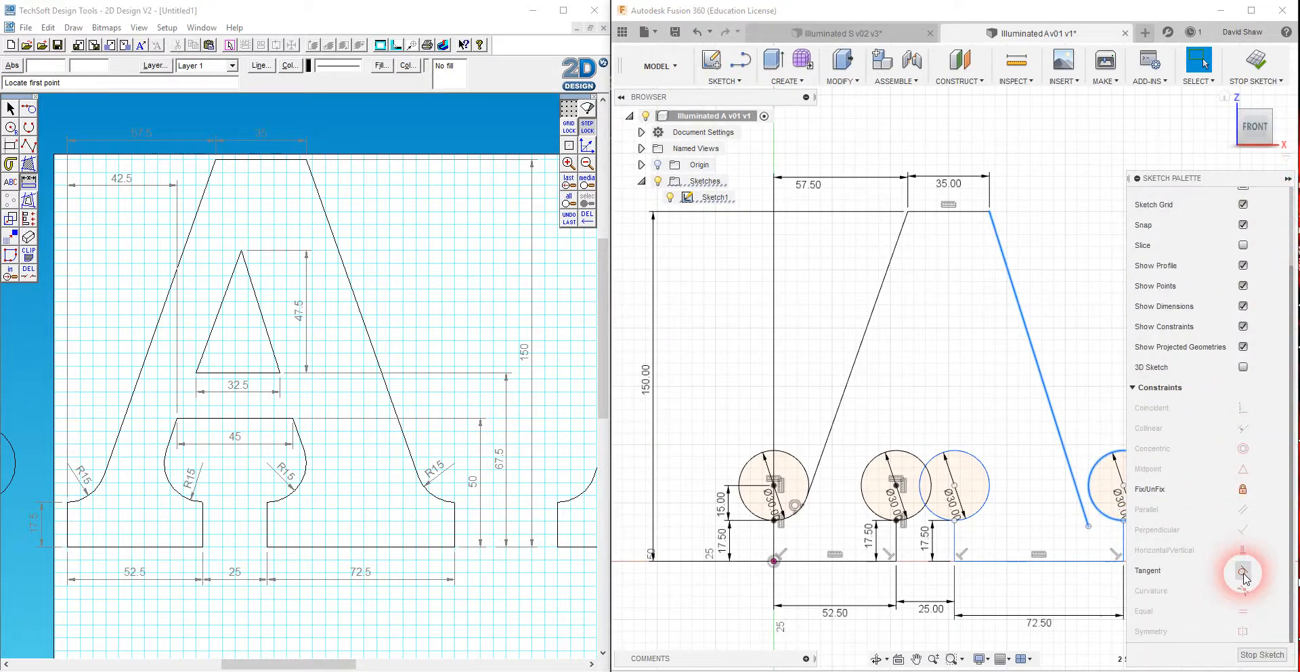
click(1243, 573)
drag(1229, 191, 826, 239)
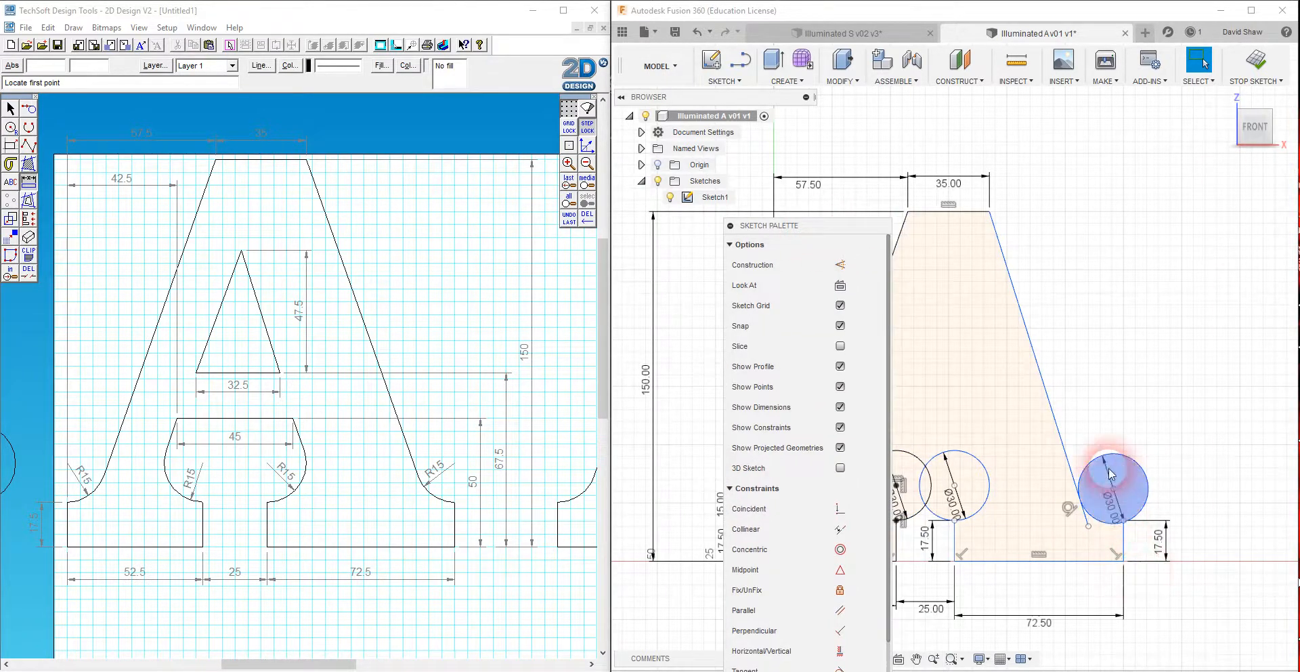
mouse_move(821, 225)
mouse_down()
mouse_move(774, 179)
mouse_move(755, 128)
mouse_up()
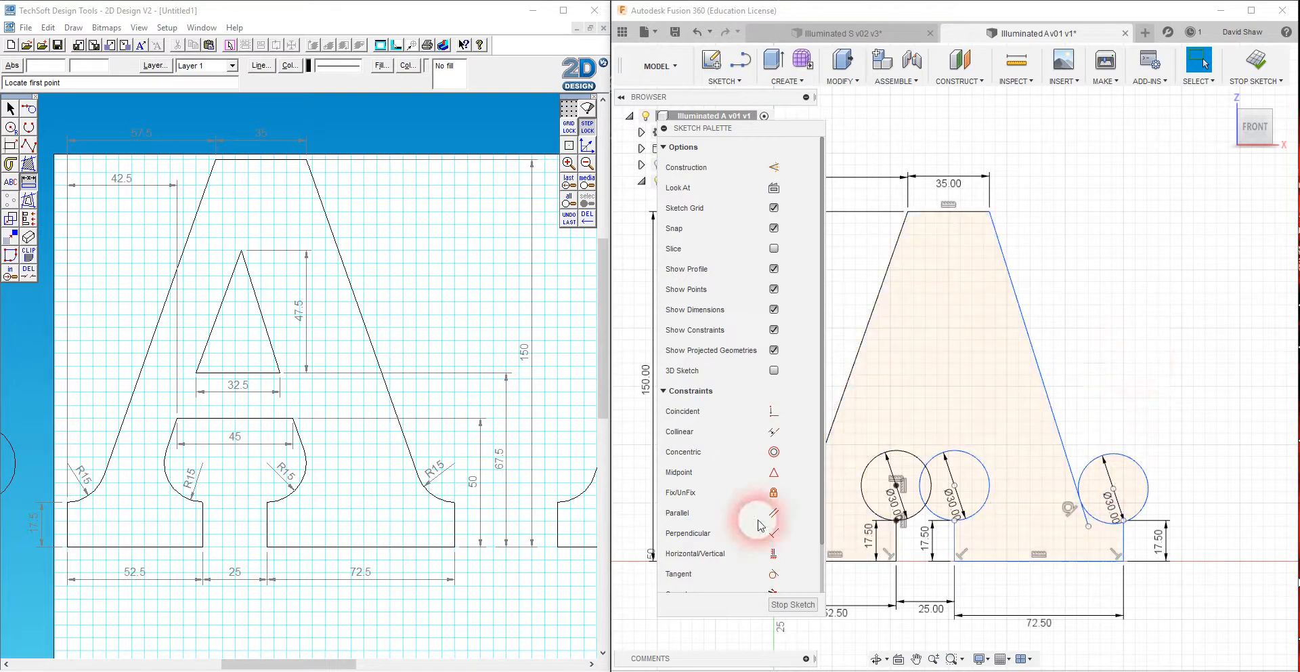
- Undo the tangent constraint on the right leg, and dock and collapse the sketch palette
click(698, 34)
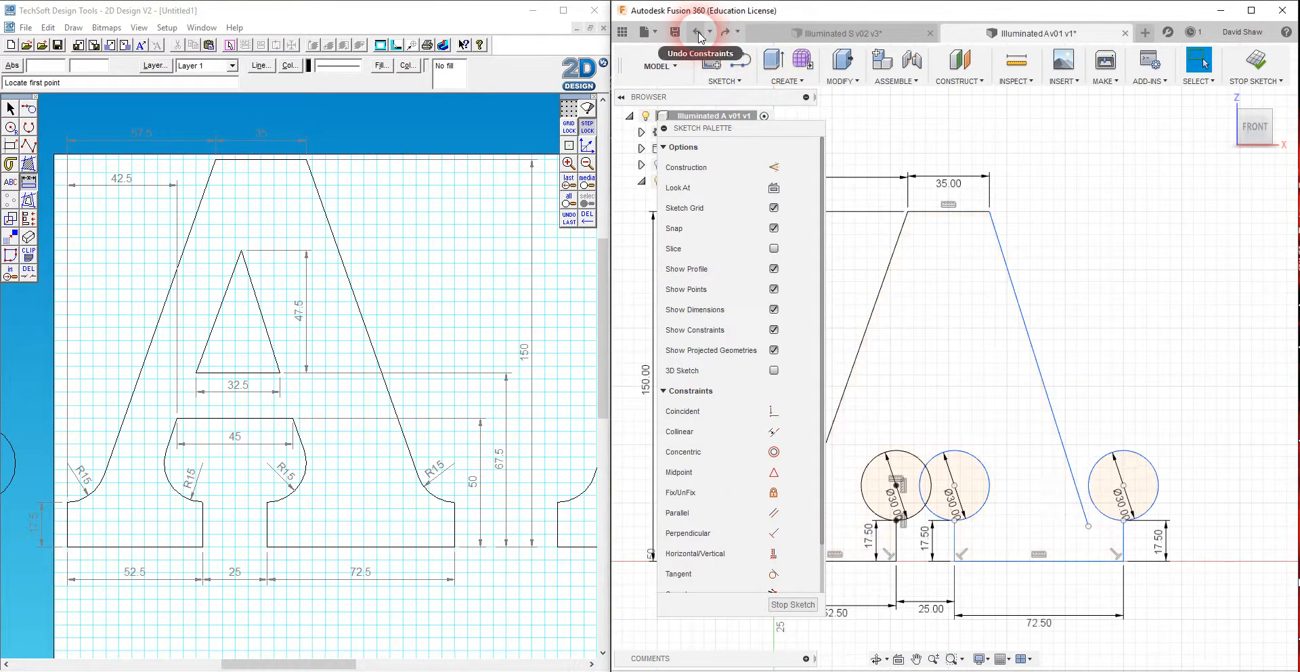
drag(673, 128, 1286, 179)
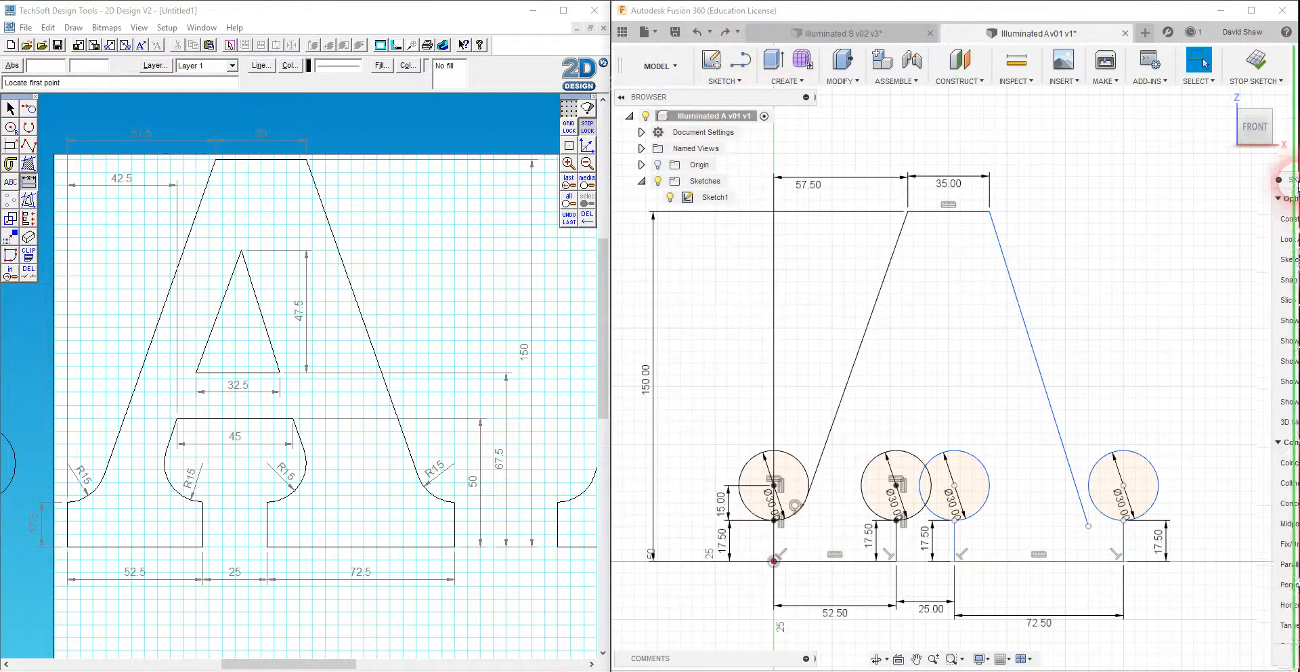
click(1287, 169)
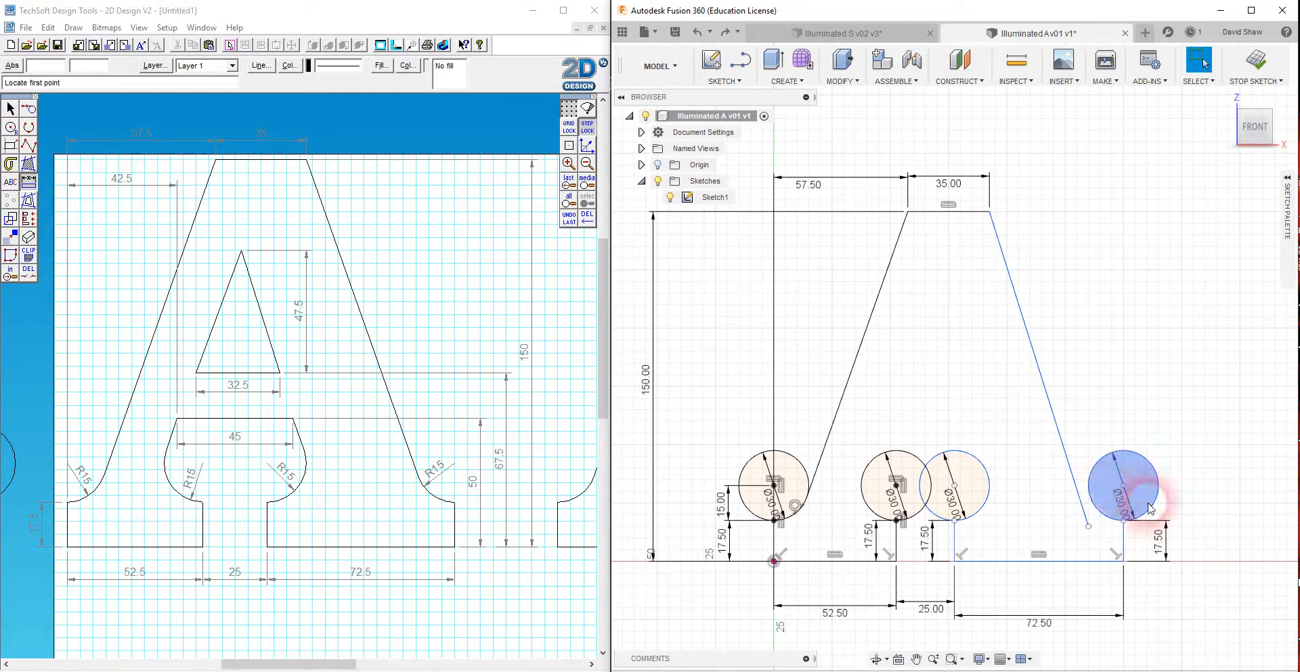
- Try to align the centre points of all four circles with one Horizontal/Vertical constraint
click(1123, 486)
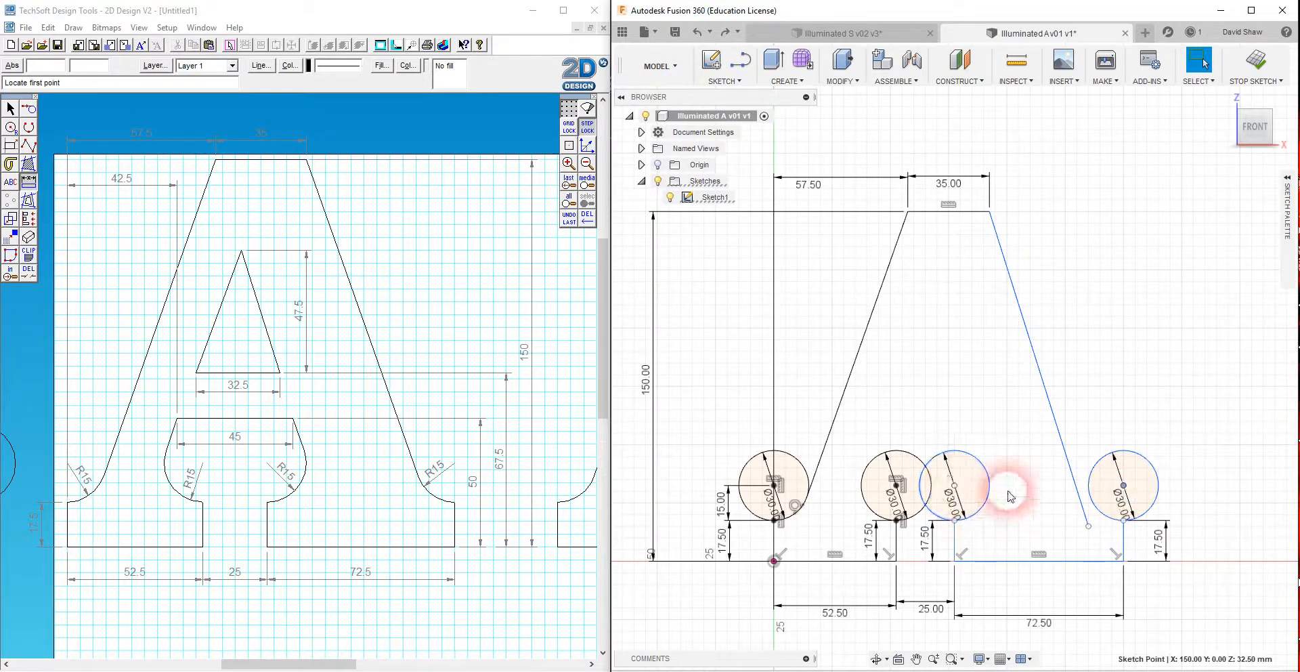
click(896, 486)
click(774, 486)
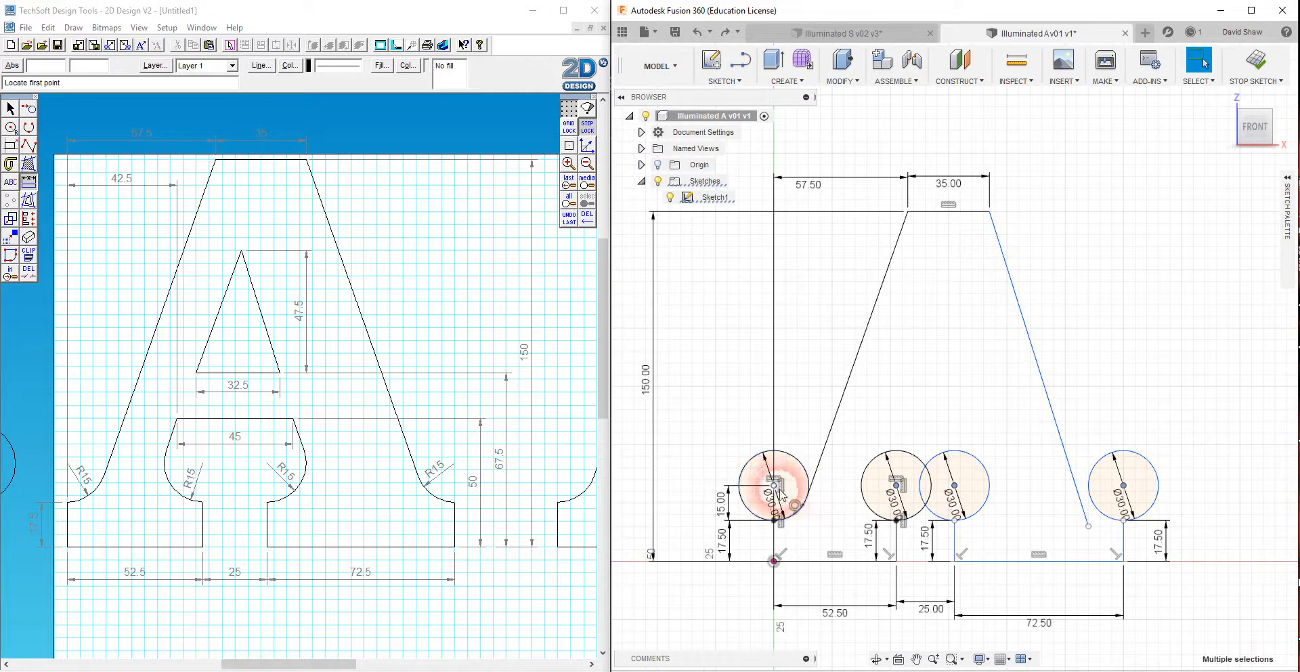
click(1288, 178)
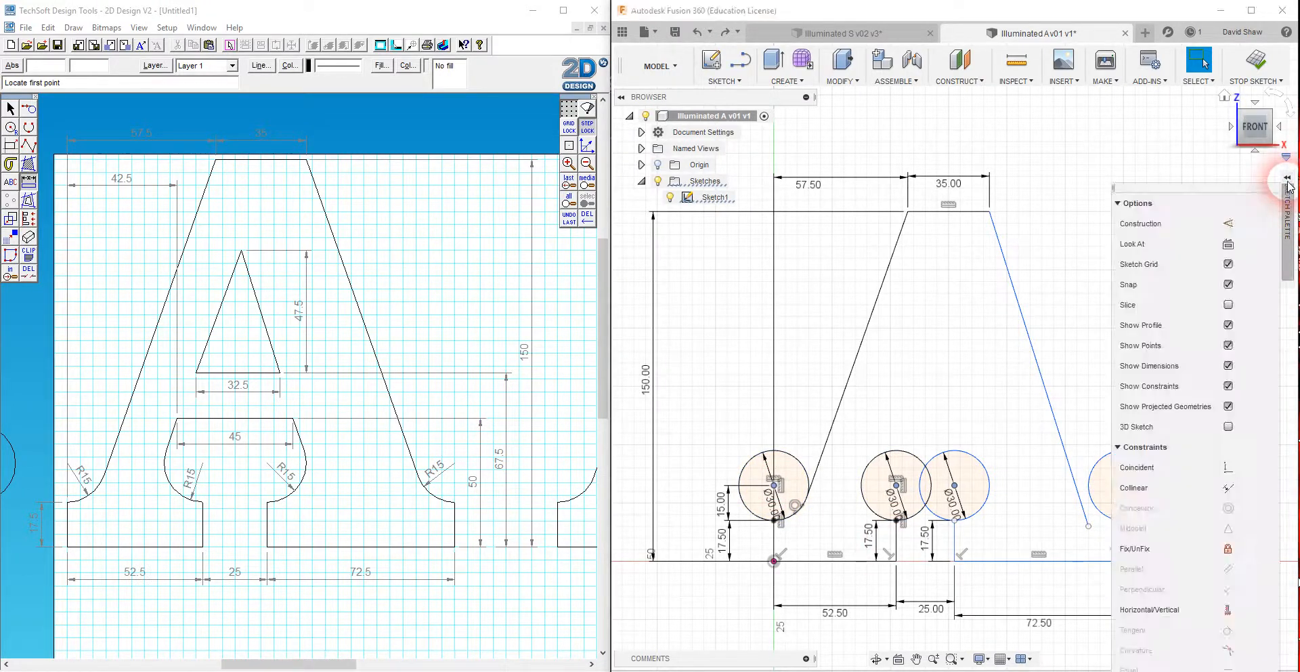
click(1243, 543)
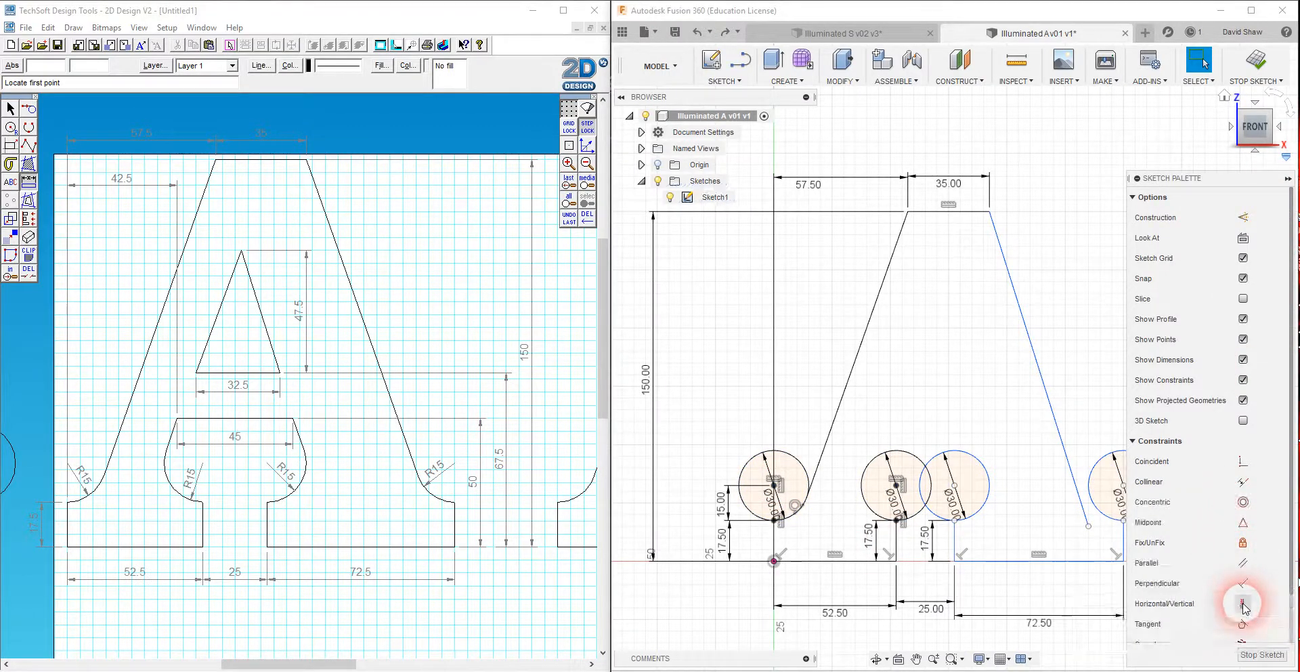
click(1241, 603)
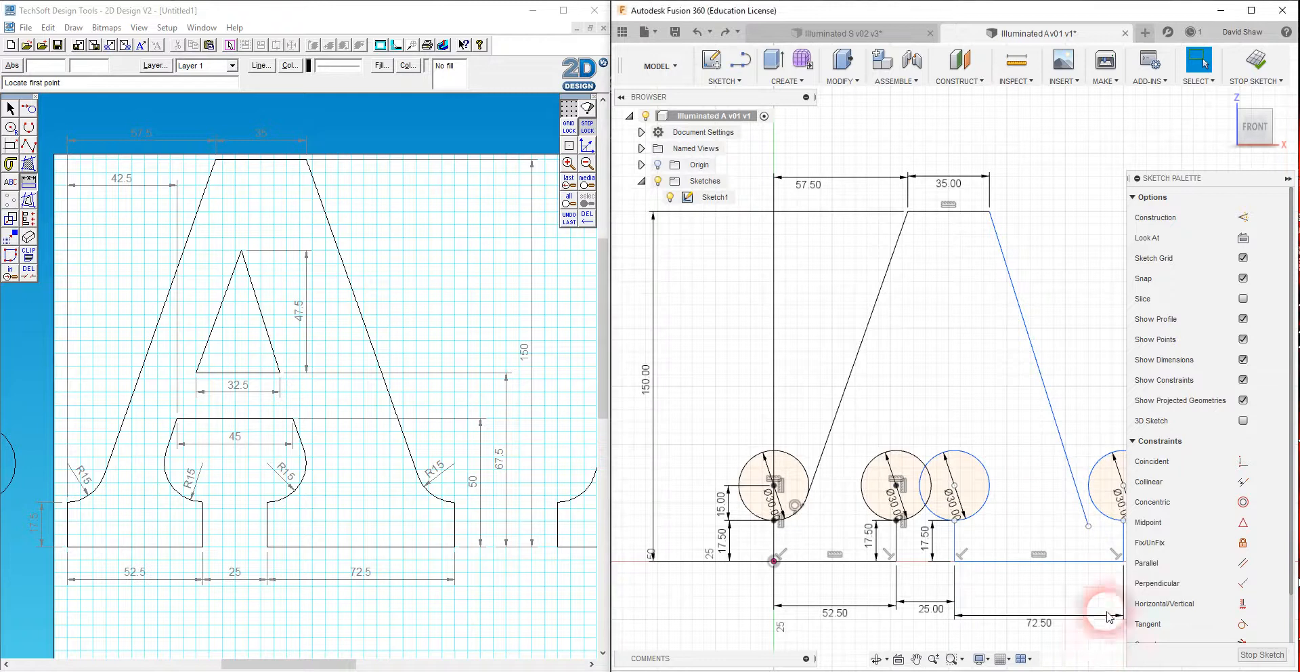
click(1288, 178)
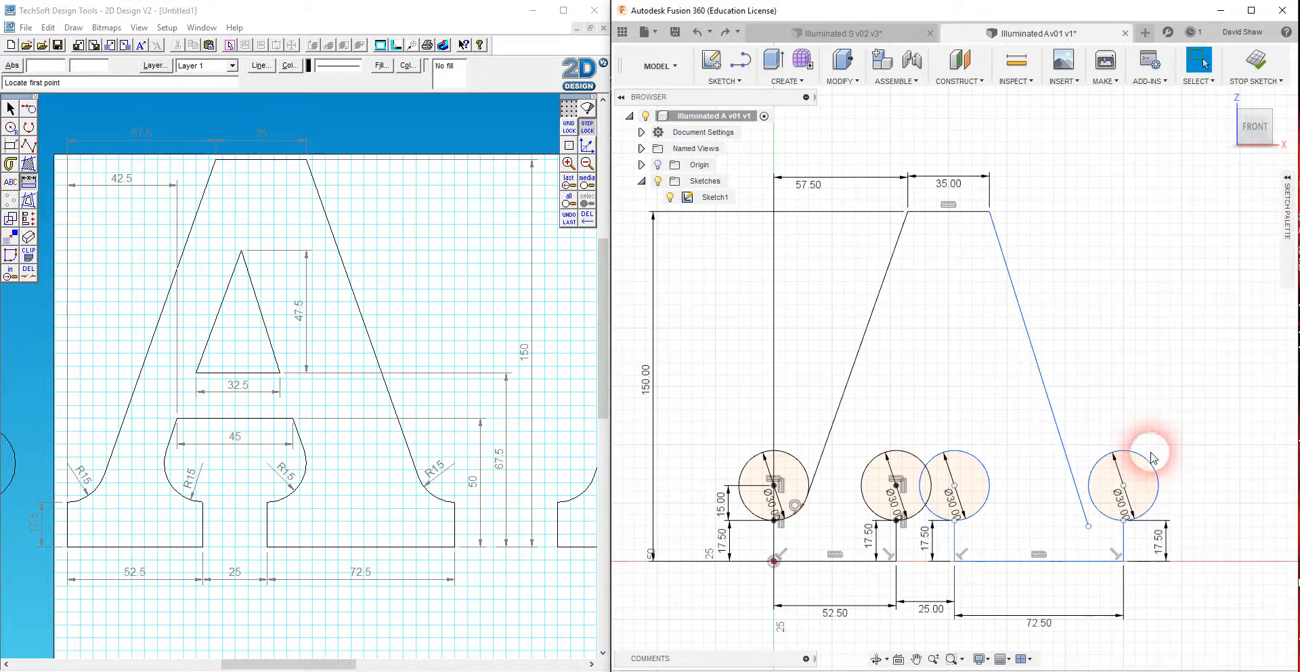
- Try to apply a Horizontal/Vertical constraint to the three rightmost circles themselves, then clear the selection
click(975, 462)
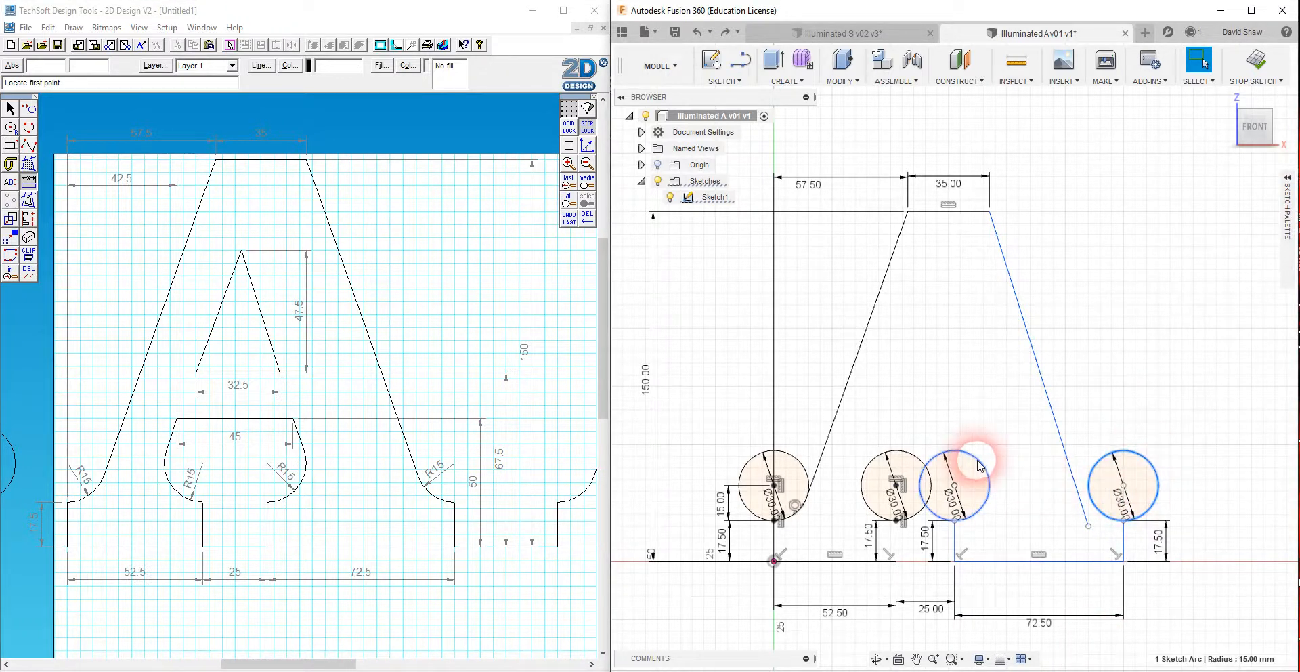
shift+click(887, 455)
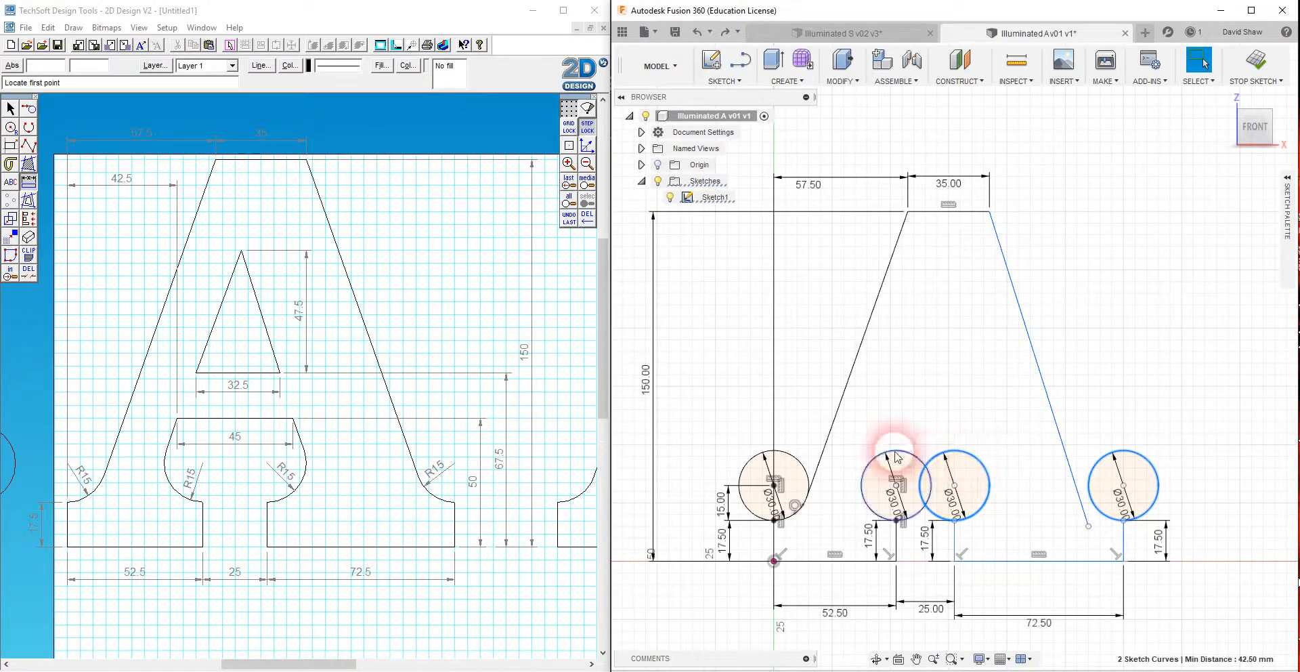
click(1288, 182)
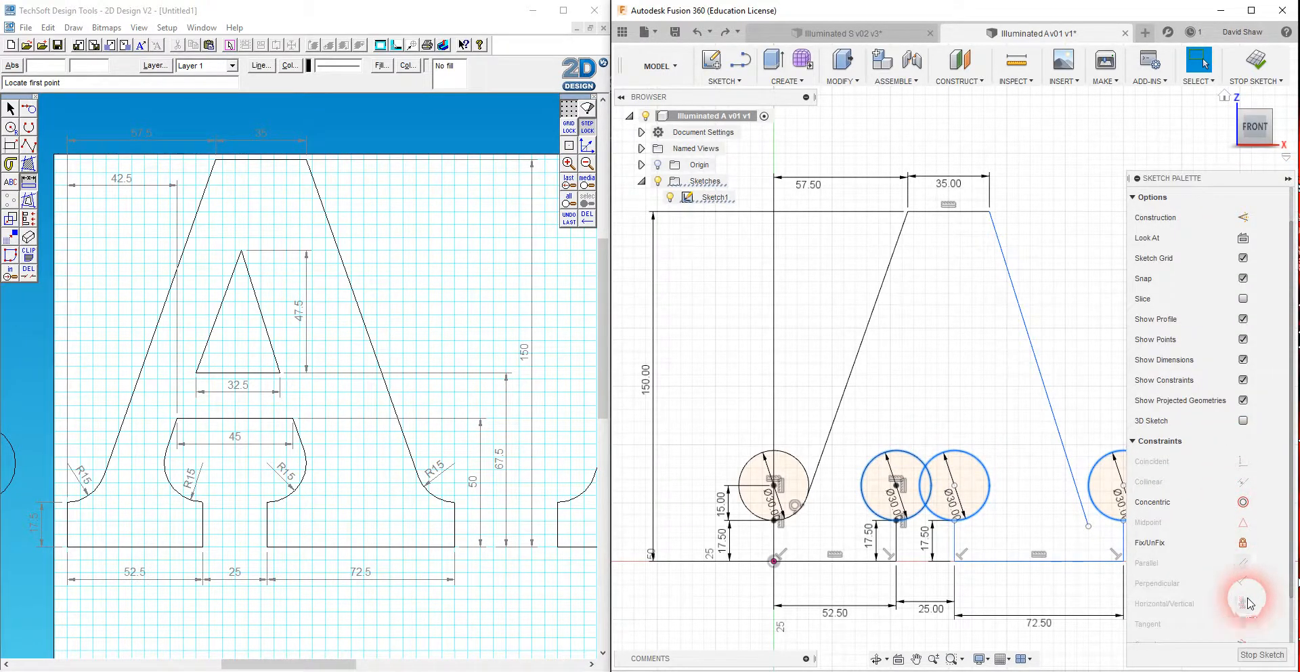
click(1086, 552)
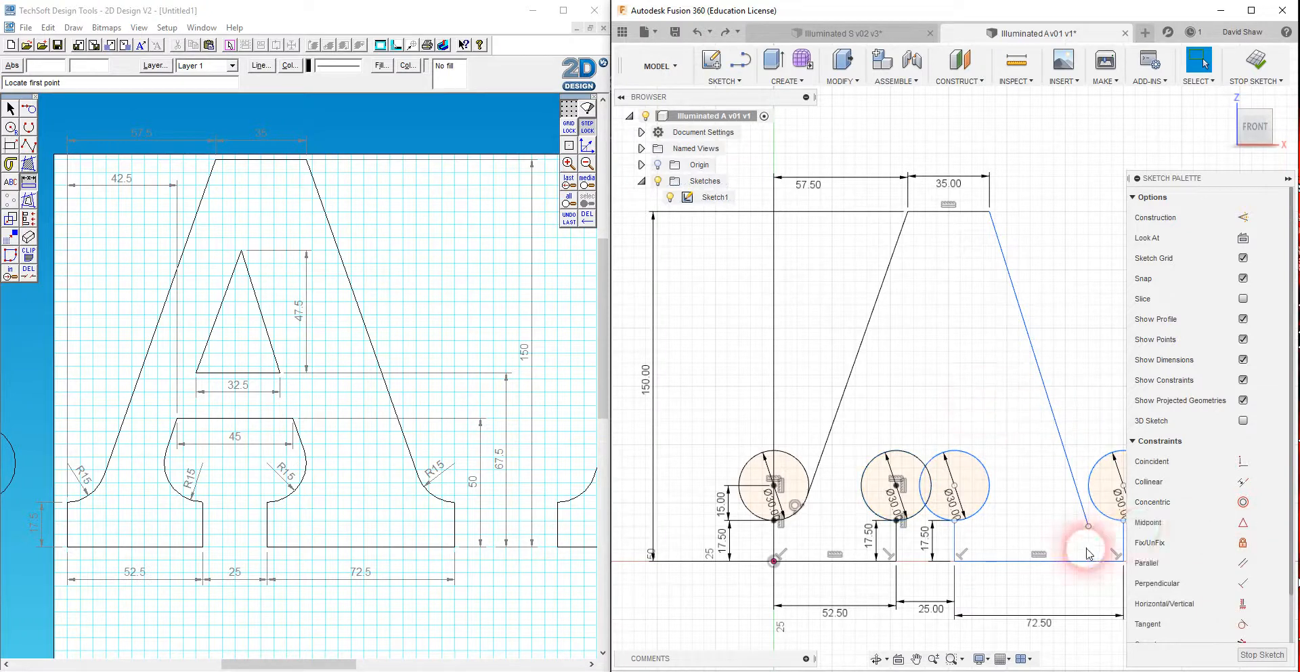
click(900, 577)
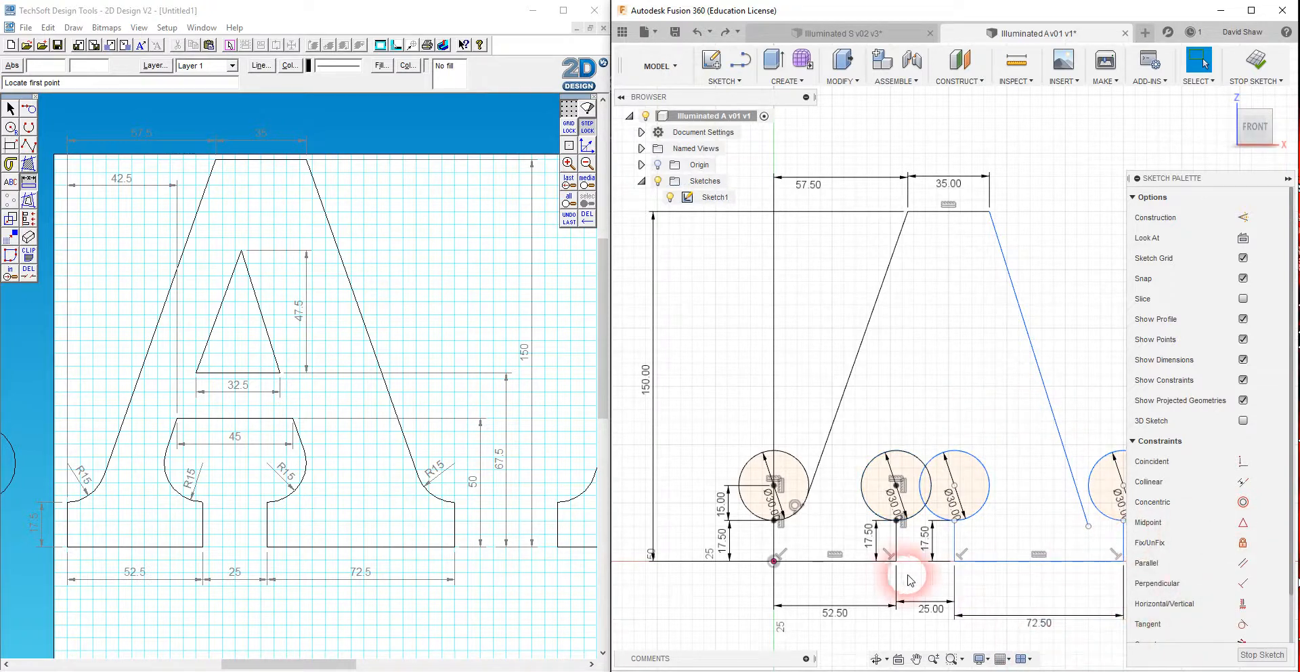
- Constrain the third circle's centre point horizontally to the leftmost circle's centre point
click(980, 466)
click(958, 489)
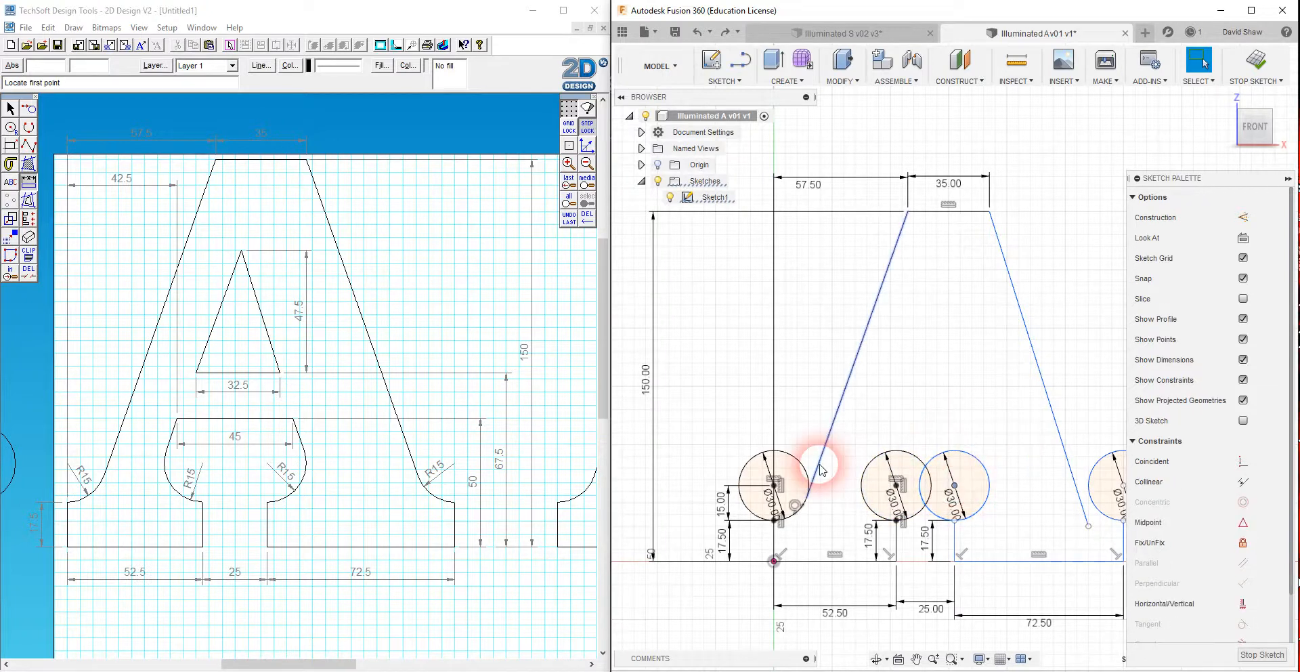
click(775, 485)
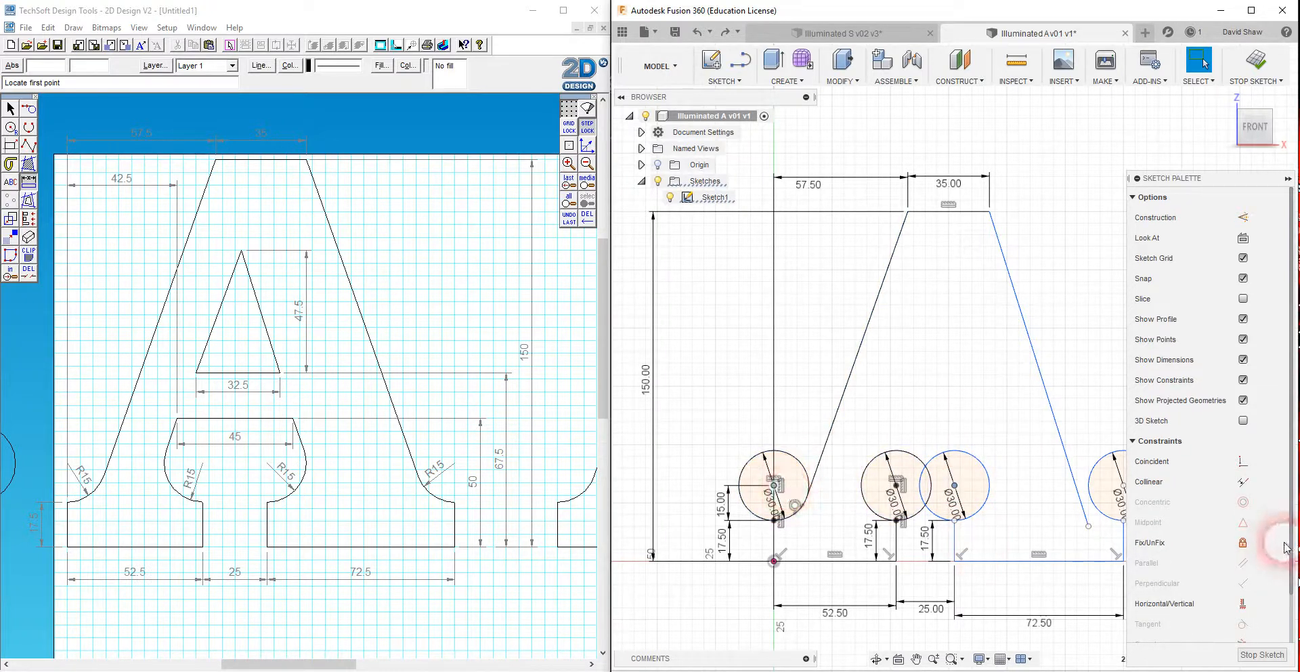
click(1245, 602)
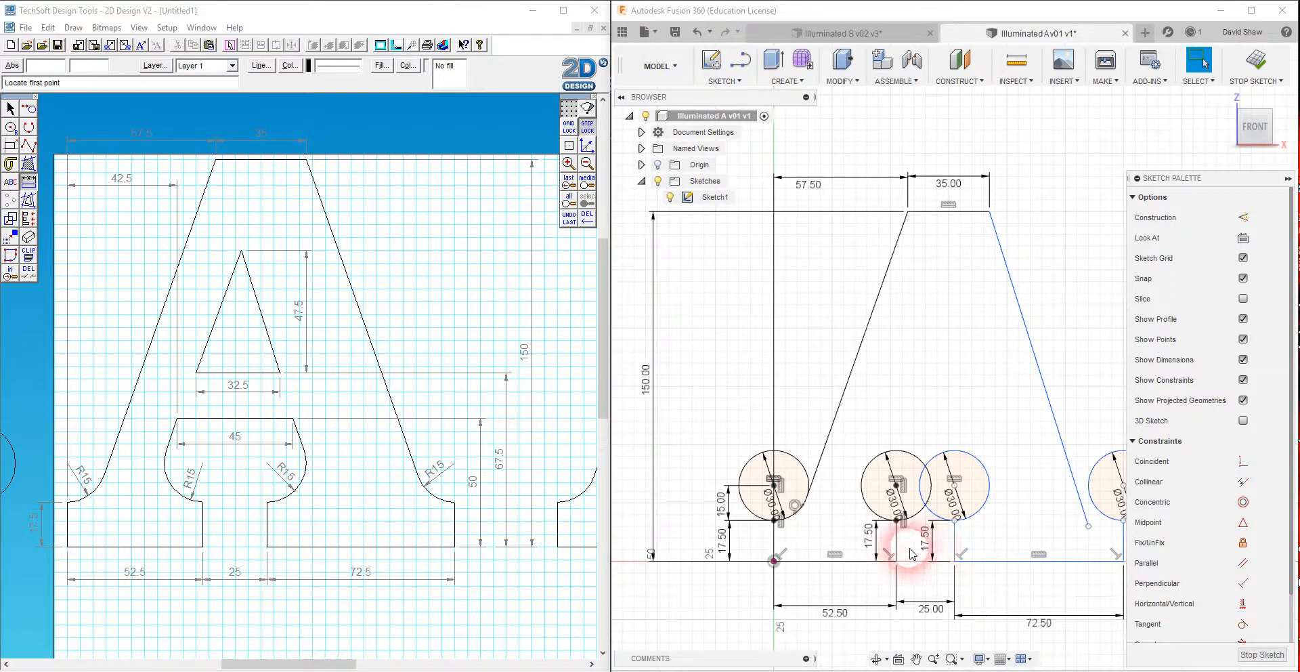
click(930, 552)
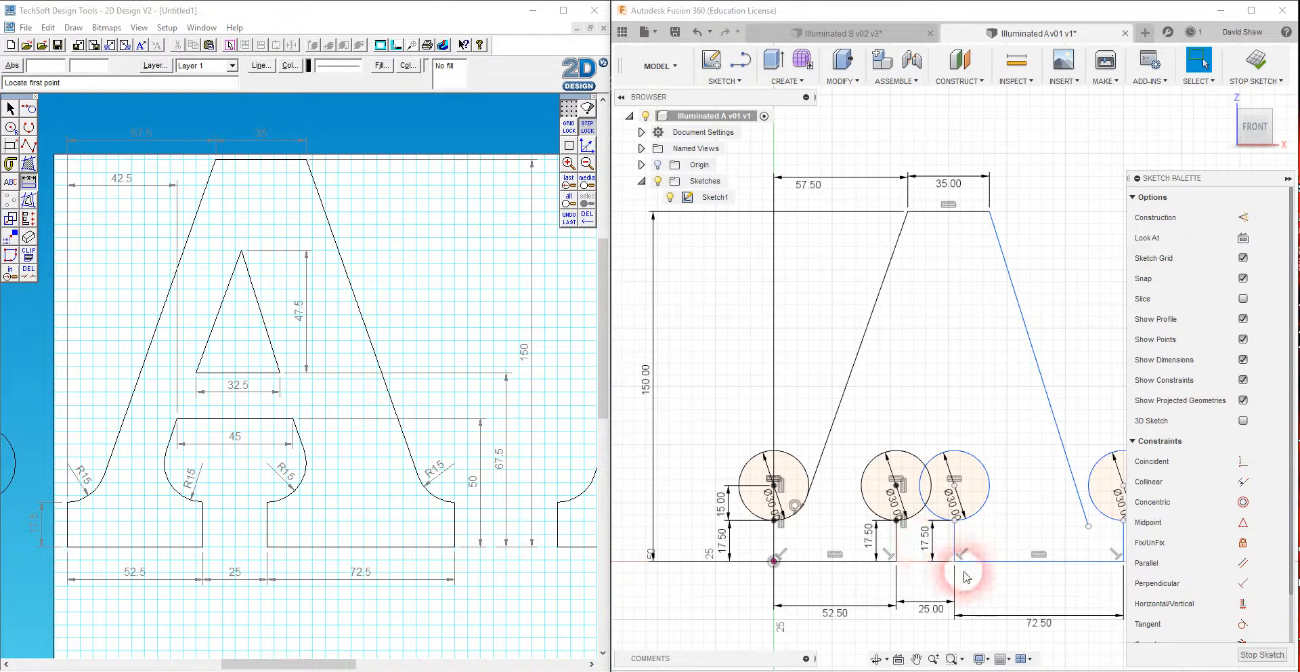
- Constrain the third circle's centre point vertically to the upper end of the short vertical line below it
click(733, 506)
click(960, 490)
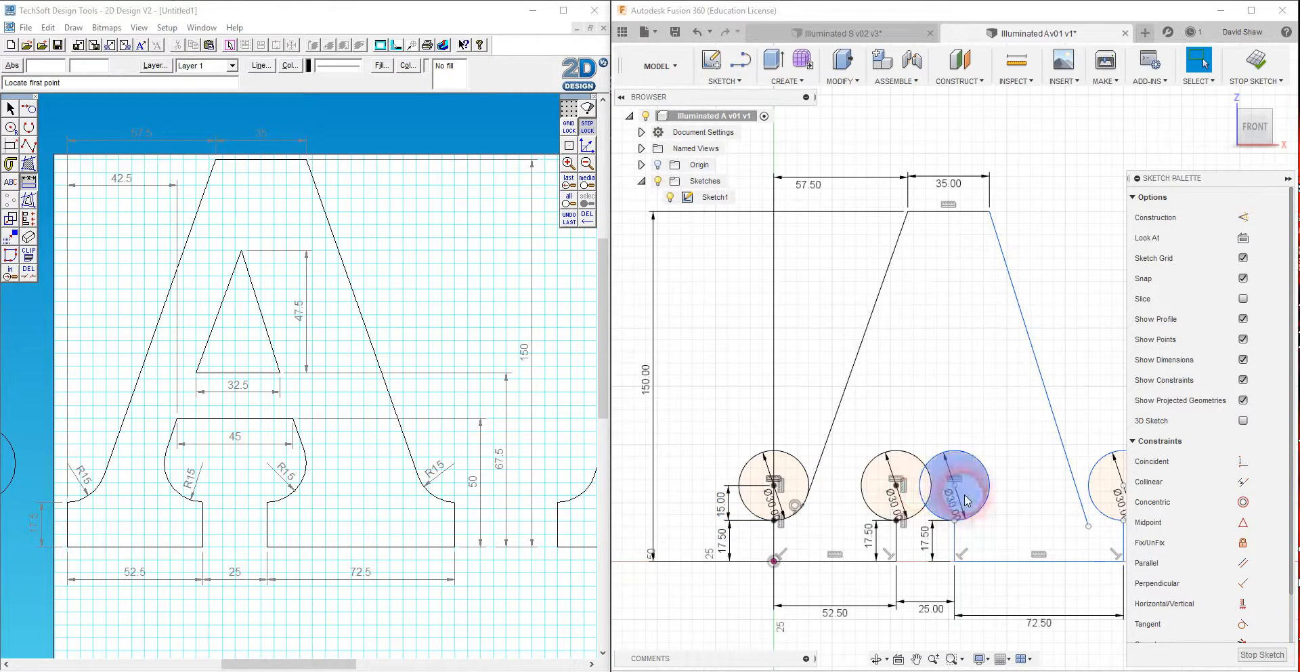
click(963, 547)
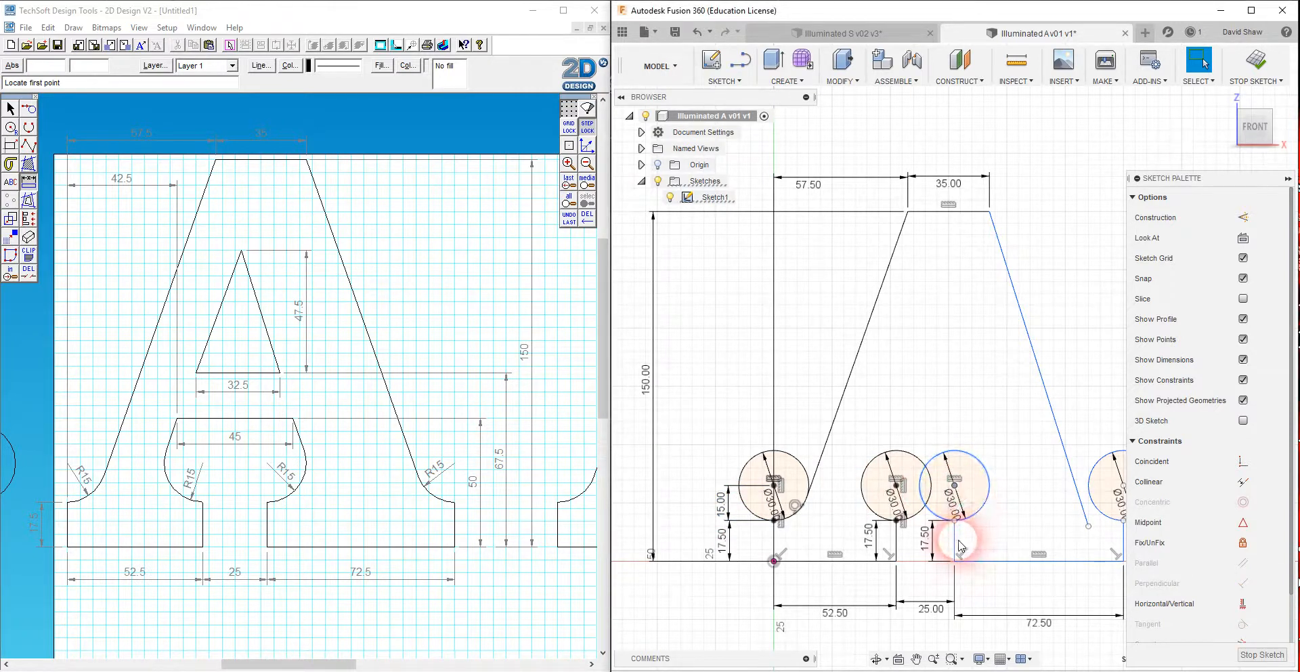
click(955, 539)
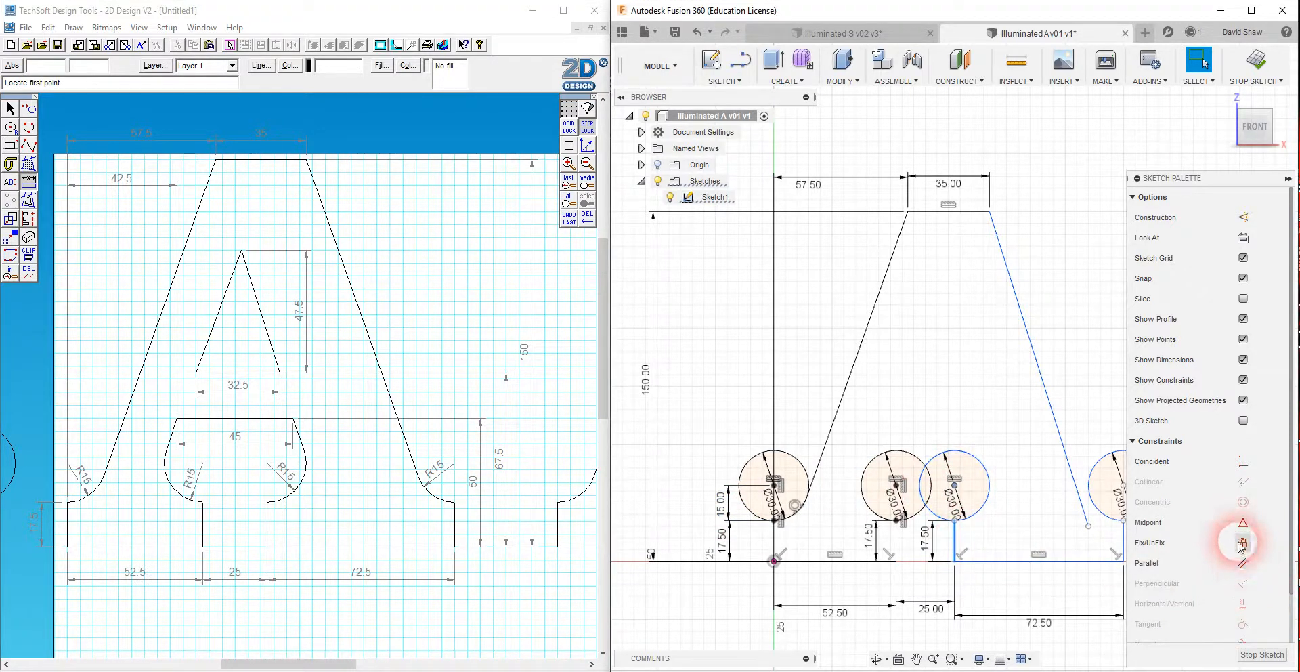
click(1011, 541)
click(955, 520)
click(959, 484)
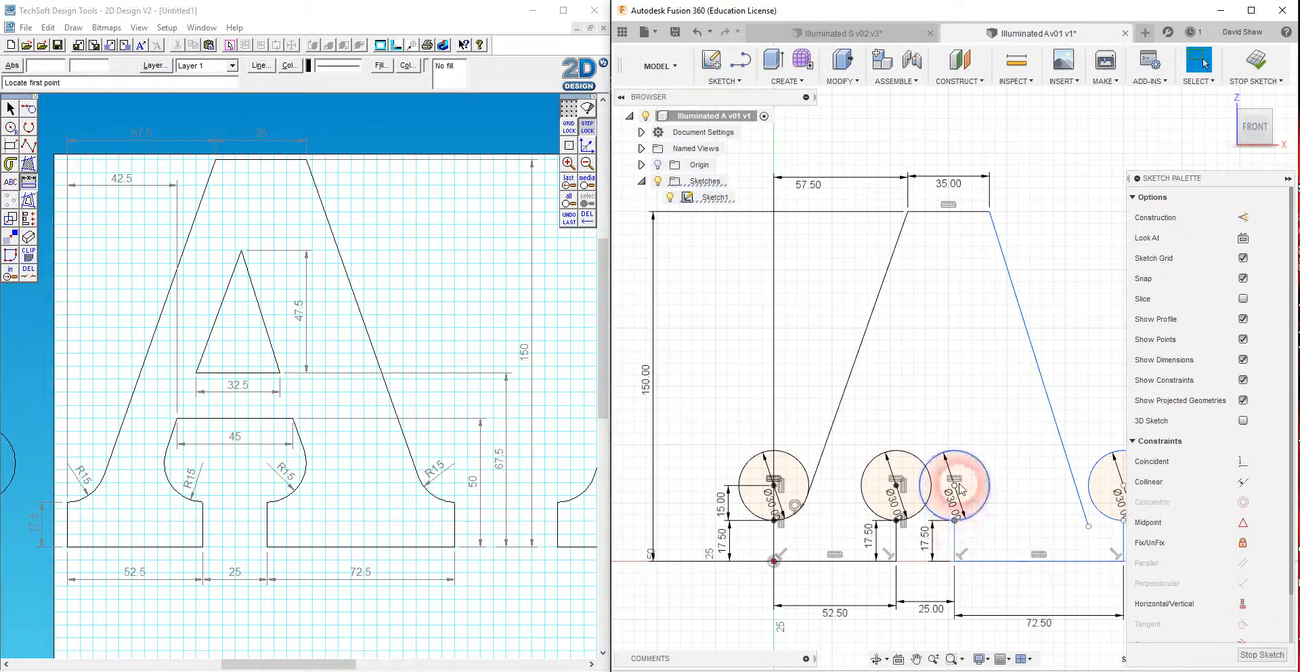
click(1243, 603)
click(1100, 550)
click(983, 508)
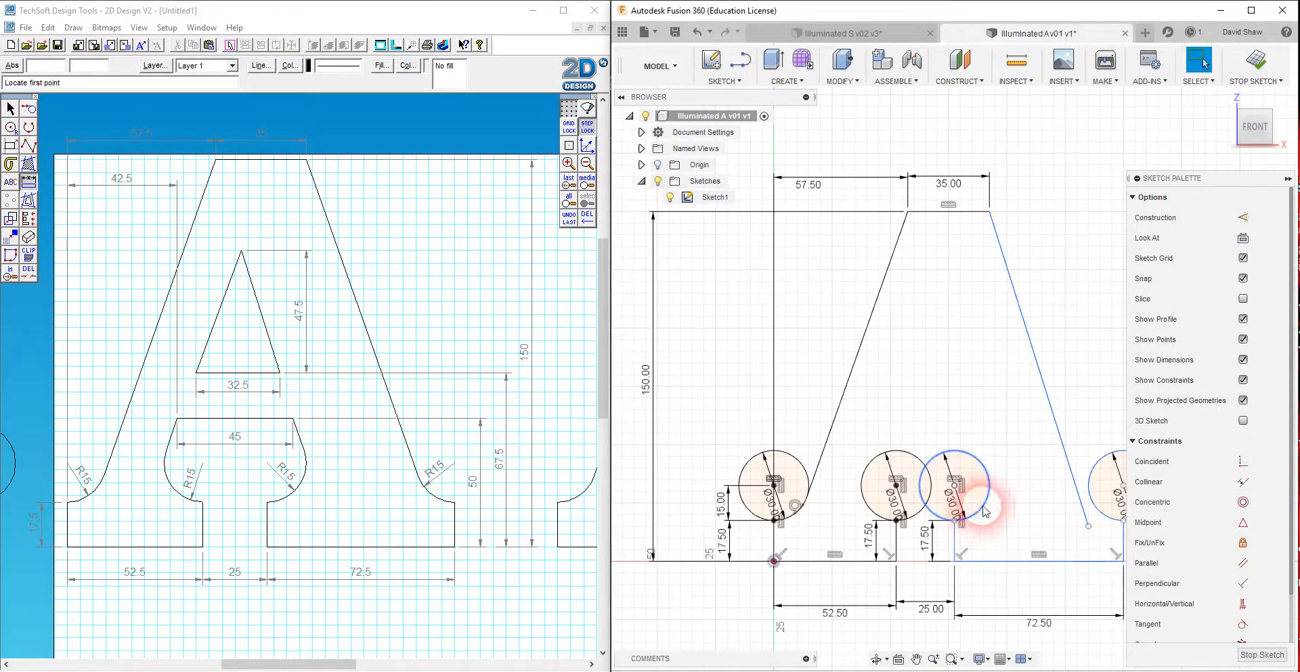
click(983, 506)
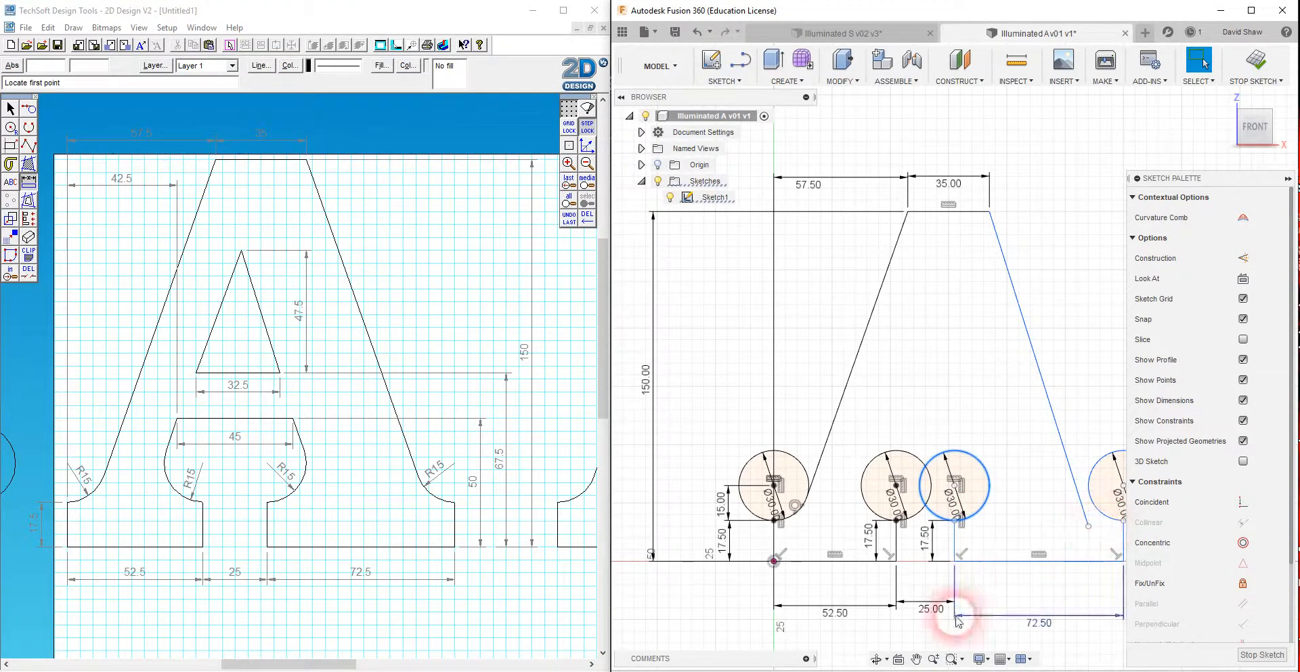
- Constrain the rightmost circle's centre point vertically to the upper end of the right foot's outer vertical line
scroll(802, 569, down, 2)
scroll(1102, 572, up, 3)
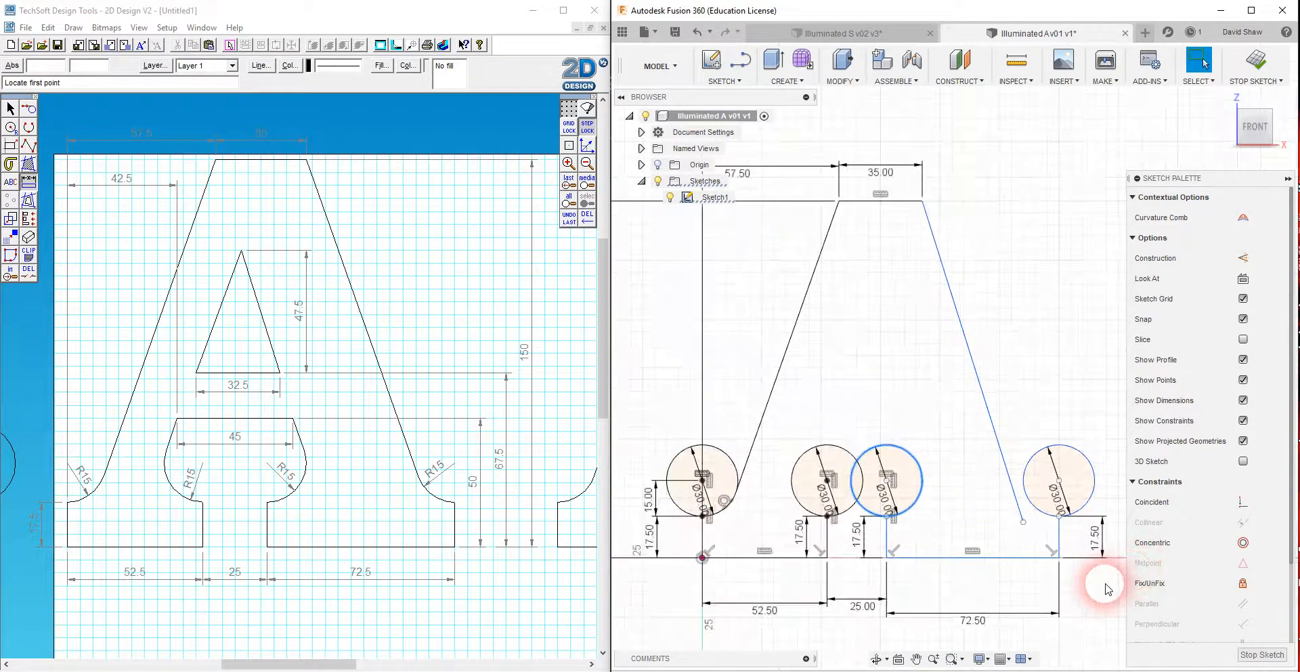
click(1049, 457)
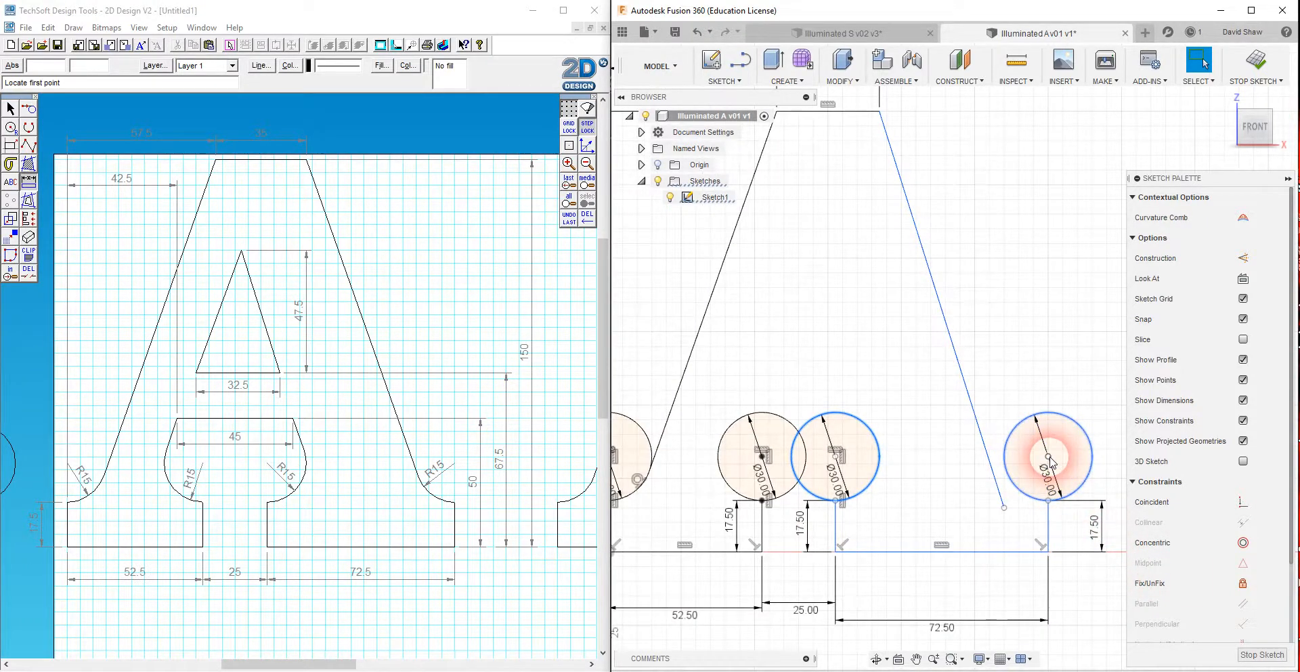
click(1049, 523)
click(1243, 564)
click(1243, 541)
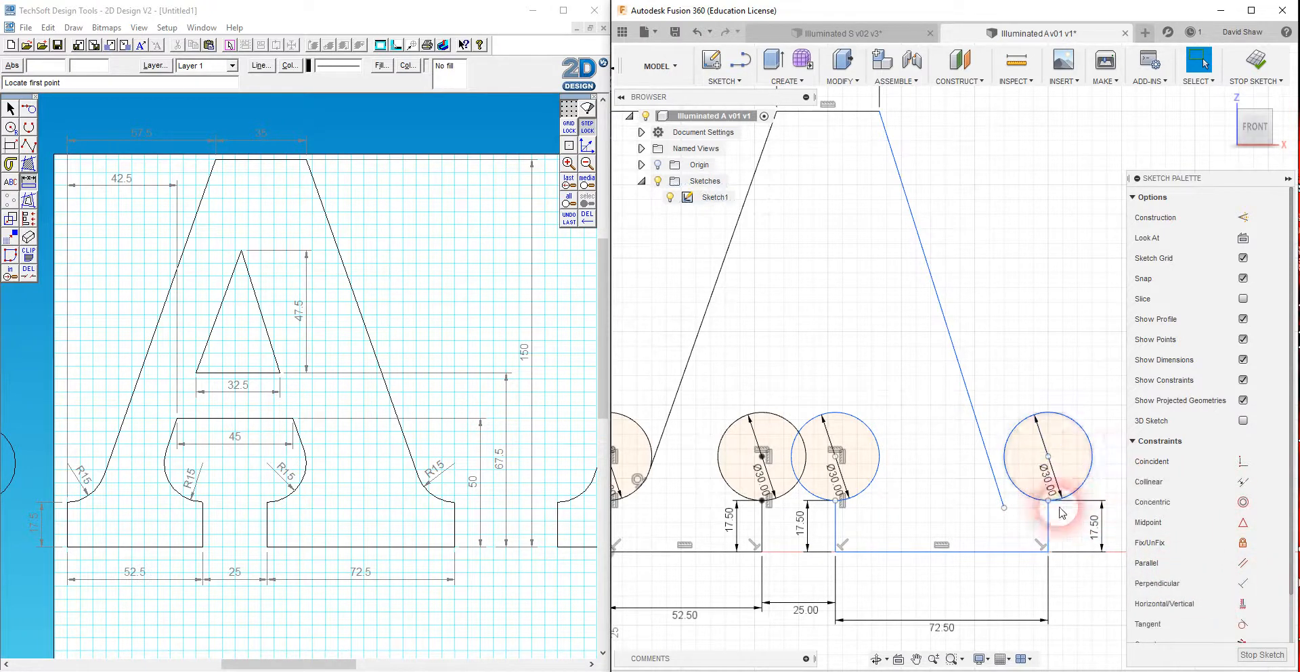
click(1049, 457)
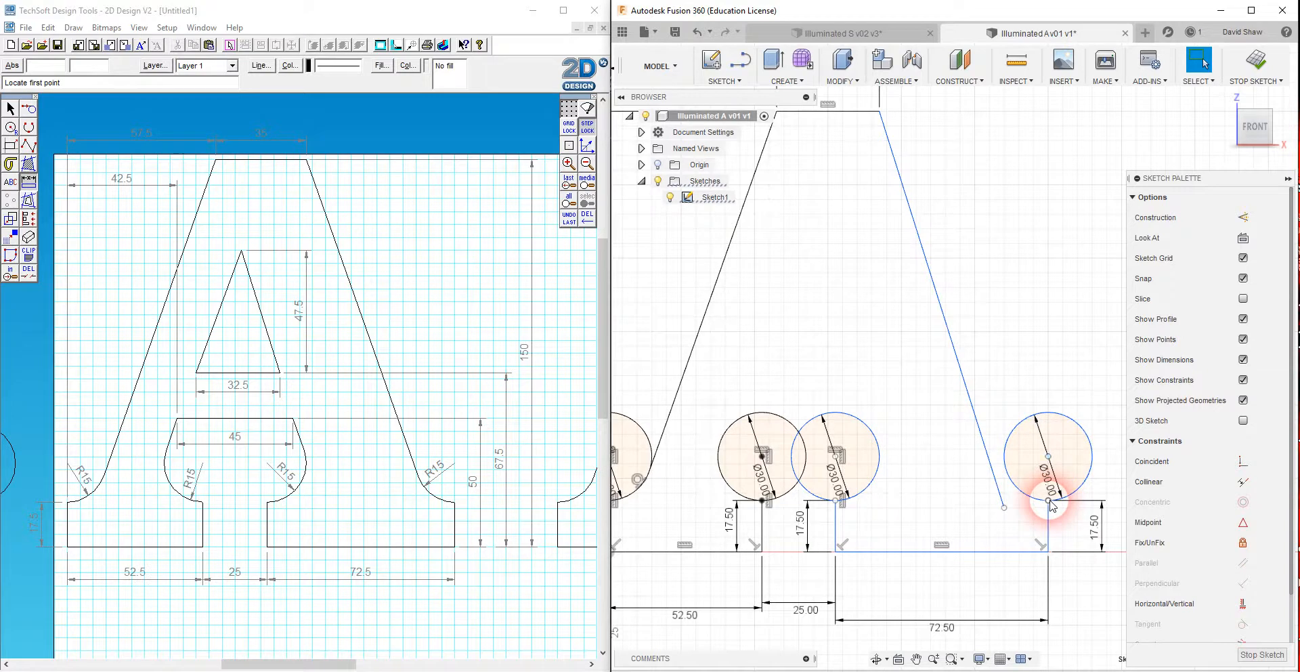
click(1048, 456)
click(1246, 604)
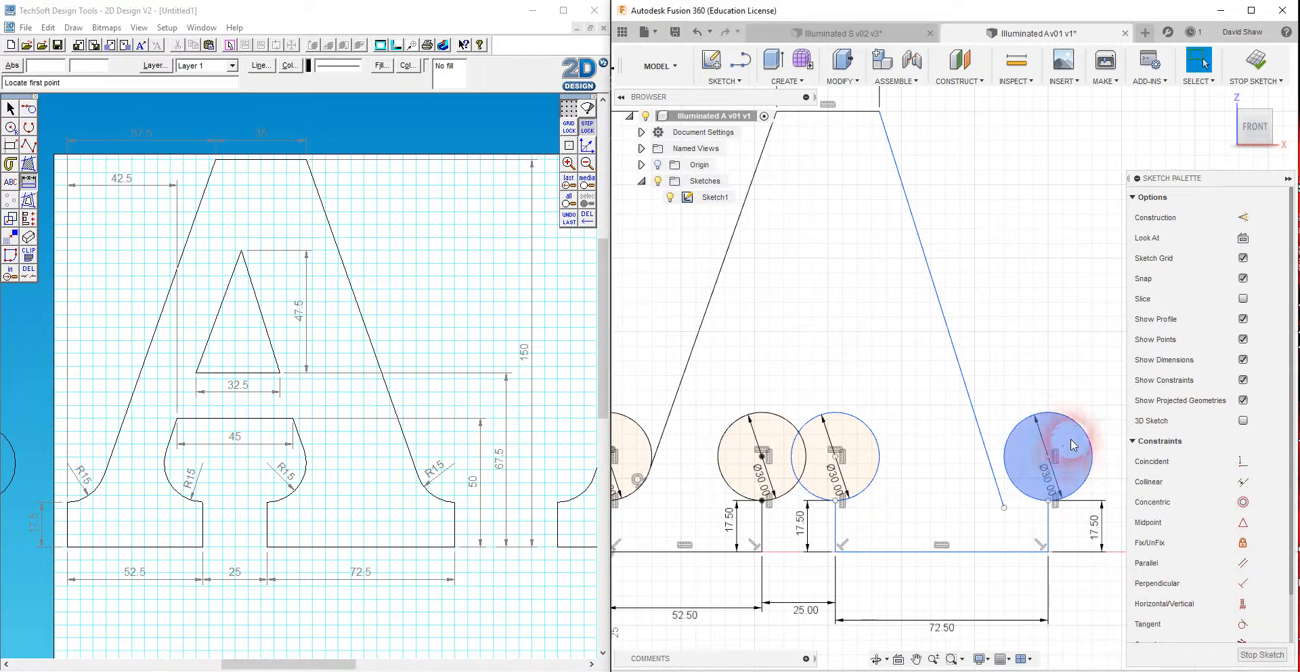
- Move the rightmost circle upward to test its vertical constraint, then undo the move
click(1093, 463)
drag(1093, 463, 1059, 452)
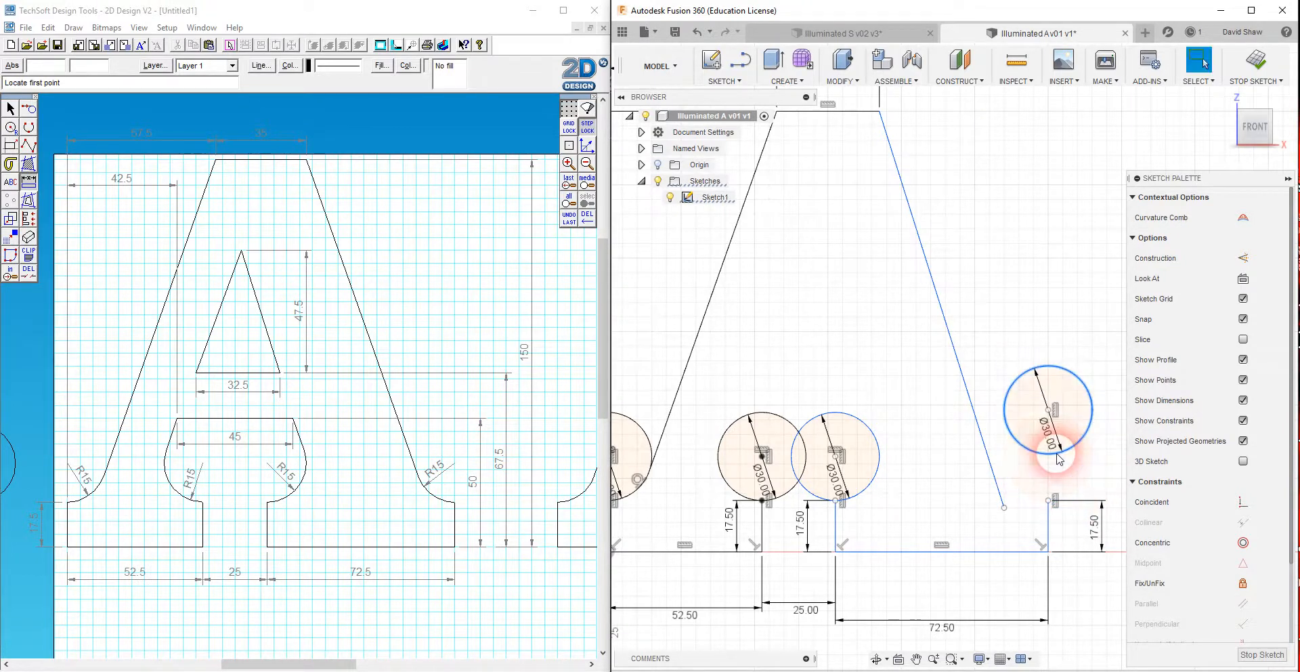
click(698, 32)
- Constrain the rightmost circle's centre point horizontally to the leftmost circle's centre point
click(1019, 404)
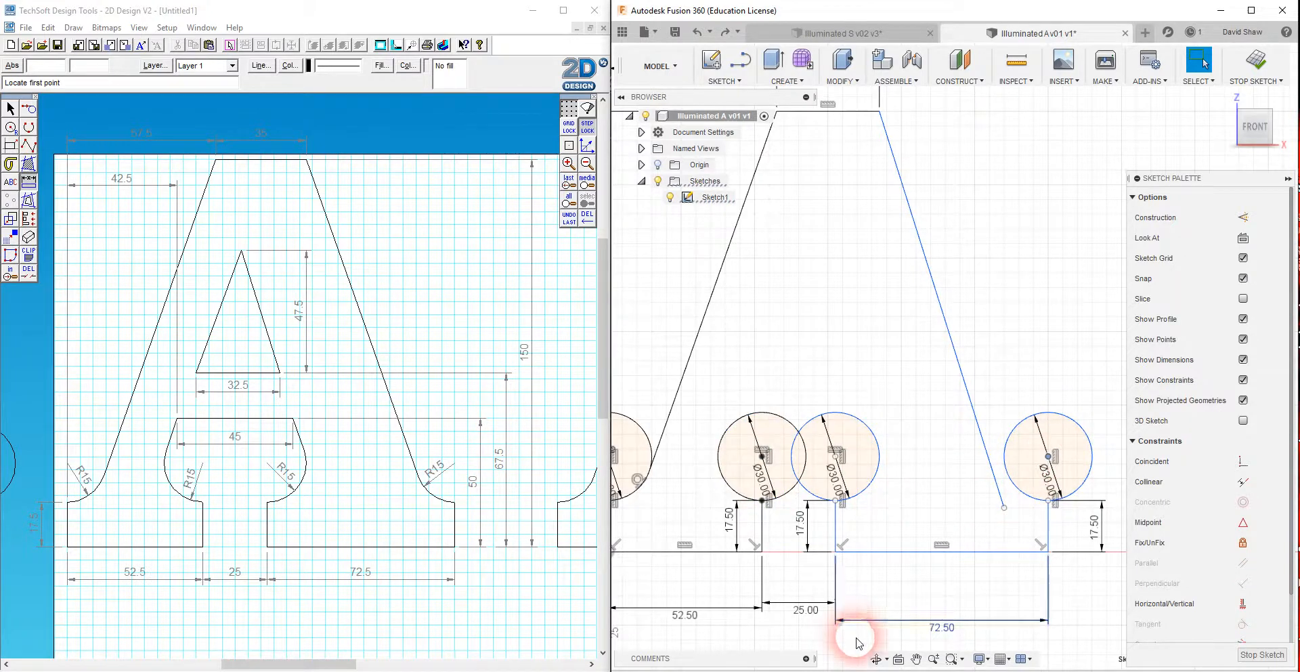
scroll(867, 555, down, 3)
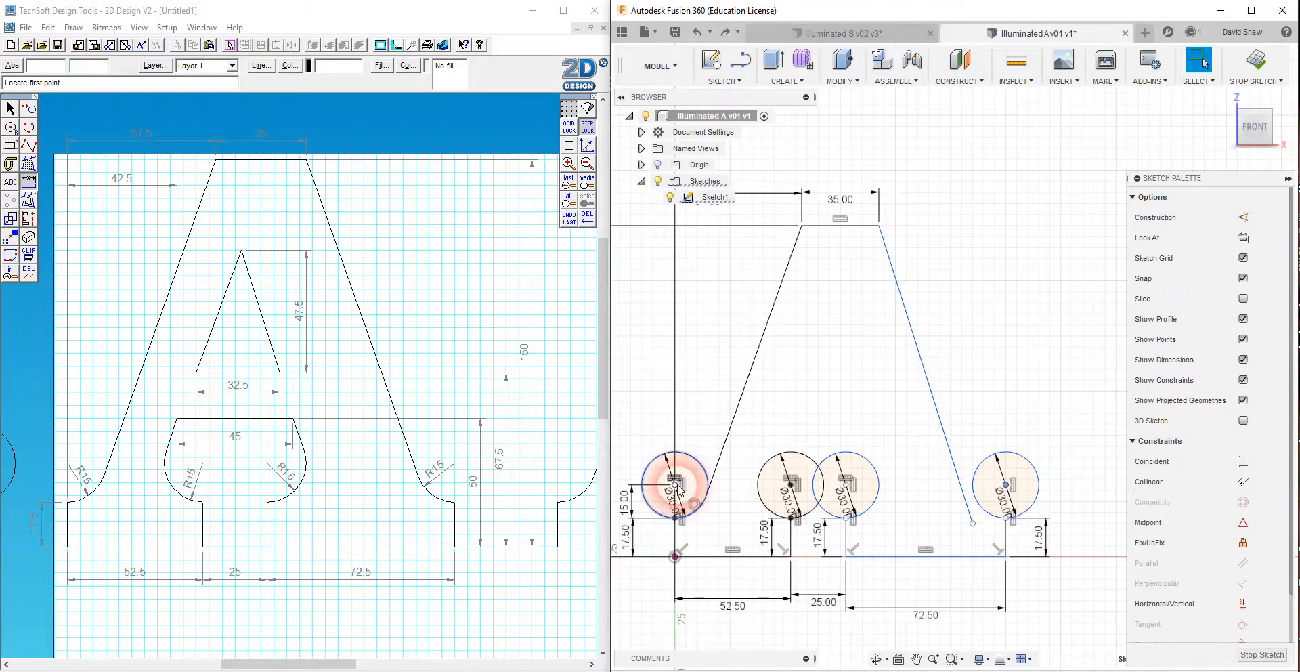
click(1245, 604)
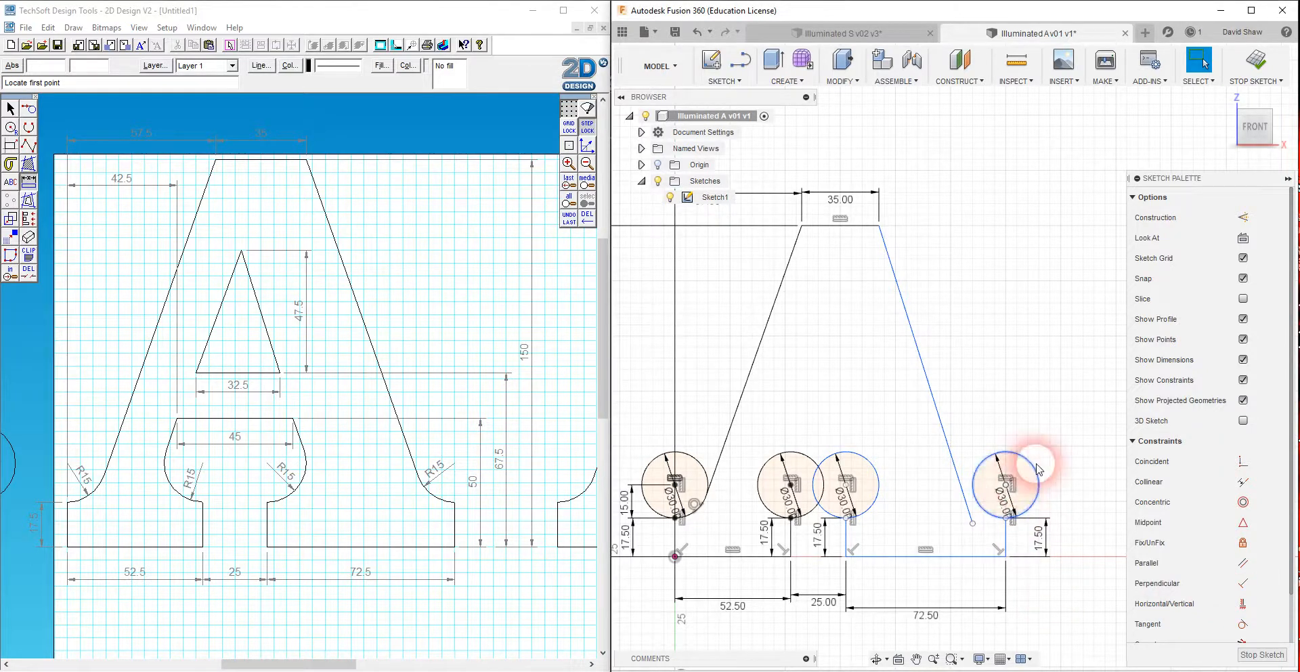
- Shift the rightmost circle inward to check whether the right foot is fixed, then undo the displacement
mouse_move(1034, 471)
mouse_down()
mouse_move(1011, 456)
mouse_move(970, 470)
mouse_move(1017, 456)
mouse_move(933, 464)
mouse_move(1065, 465)
mouse_move(986, 465)
mouse_move(1021, 465)
mouse_up()
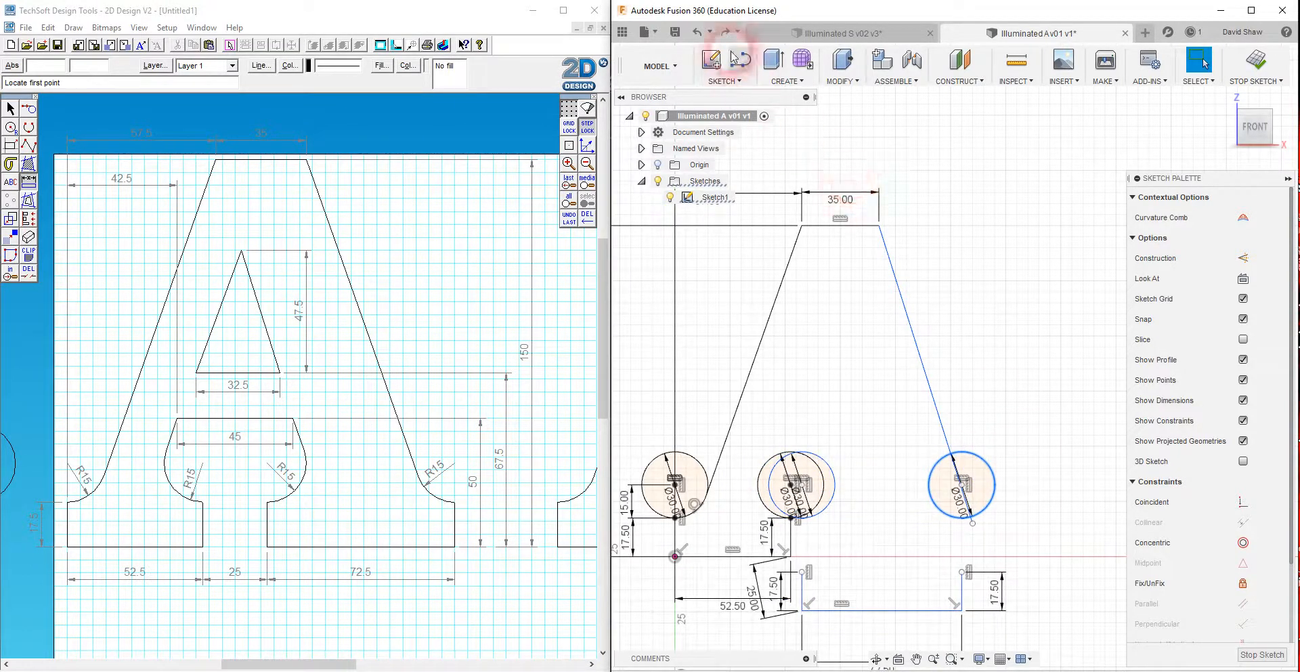
click(699, 32)
click(698, 32)
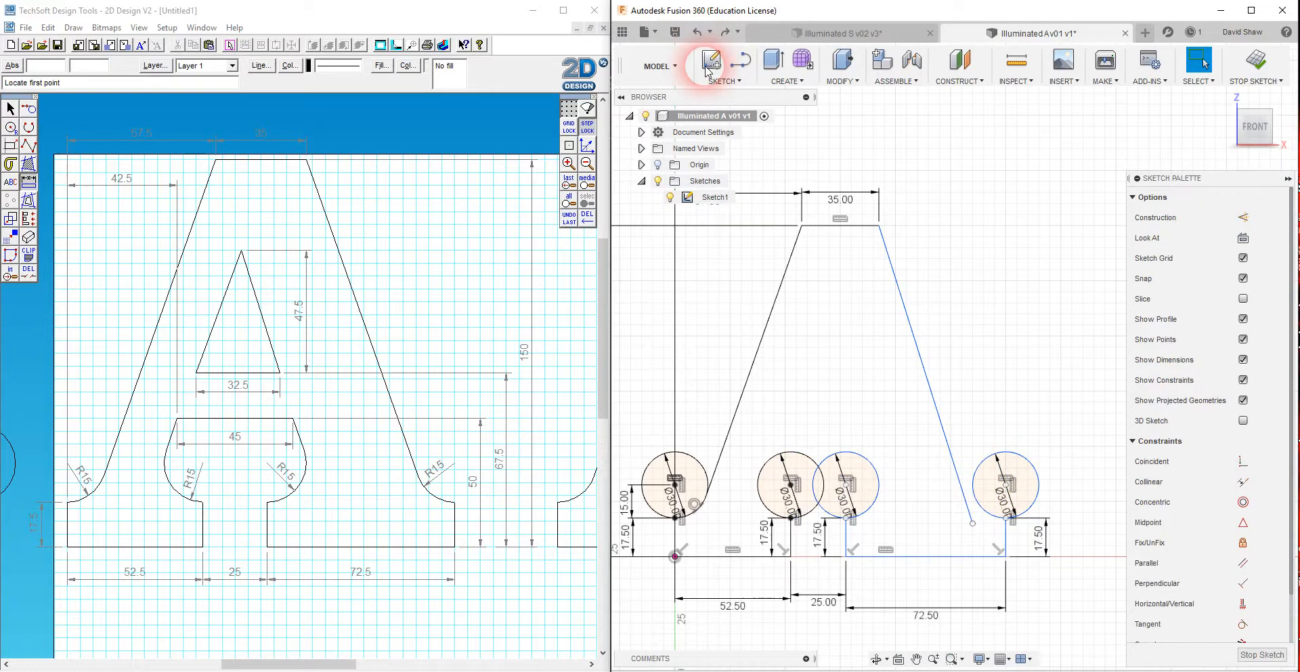
scroll(881, 575, up, 3)
scroll(878, 566, down, 3)
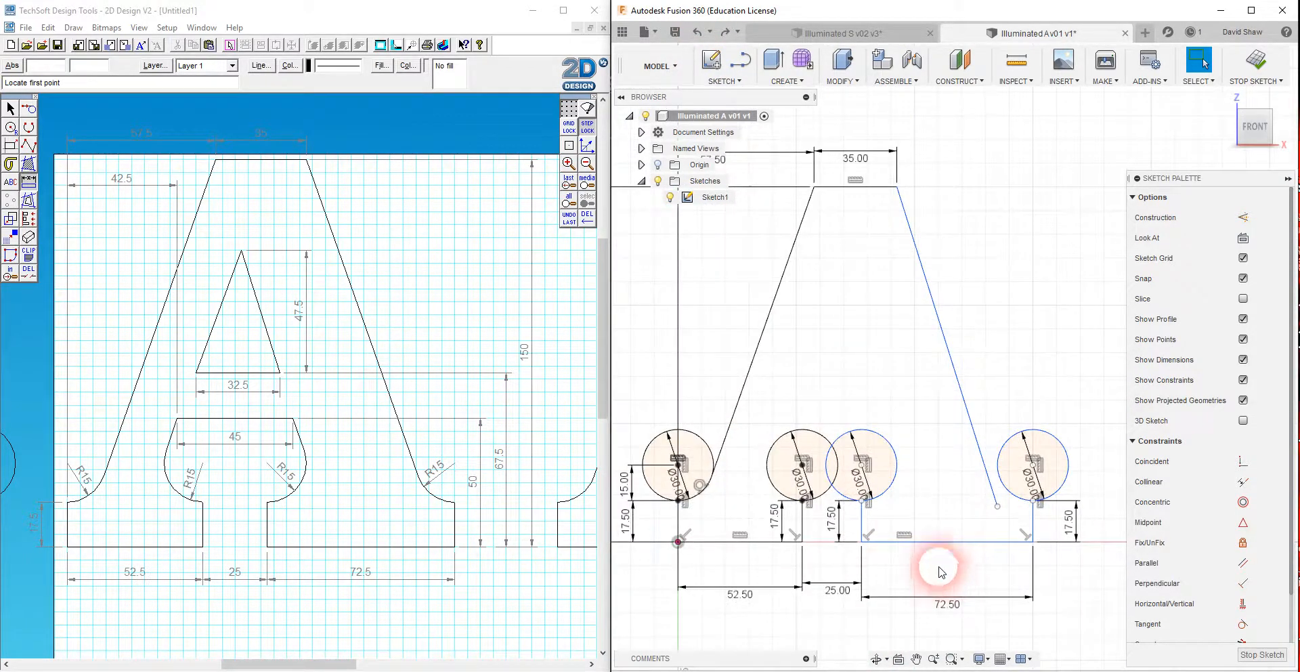
- Try to constrain the right foot's base line to the sketch origin
click(949, 542)
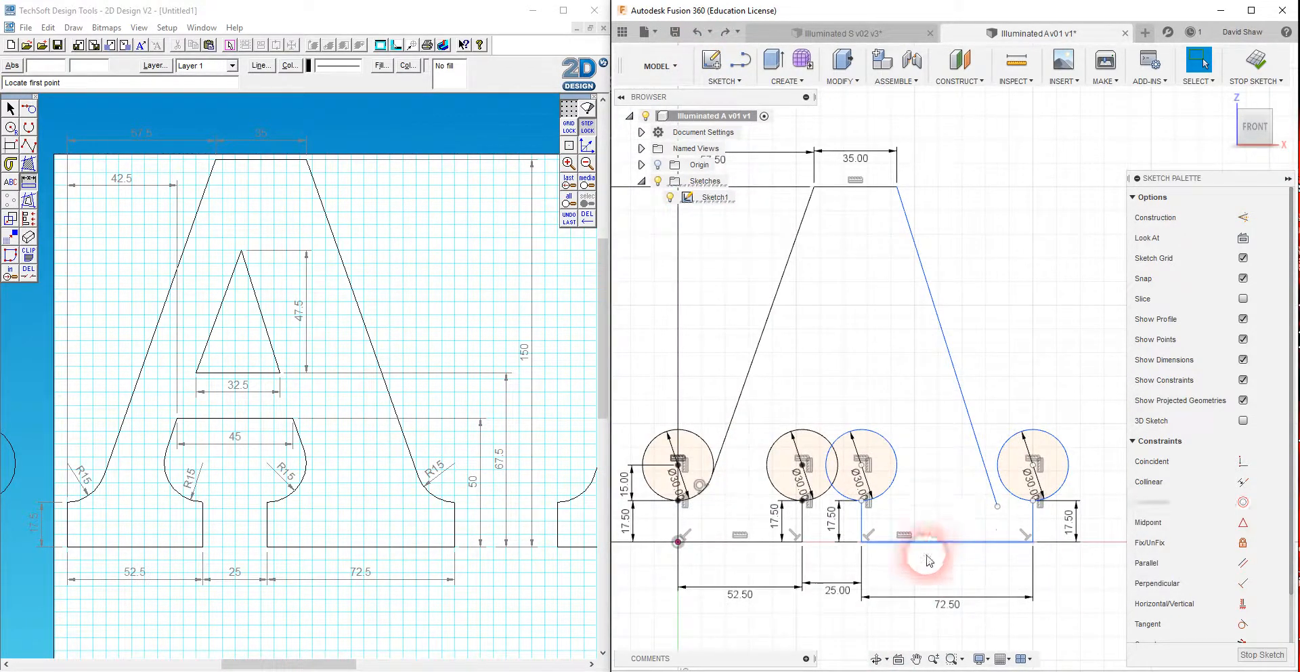
click(678, 542)
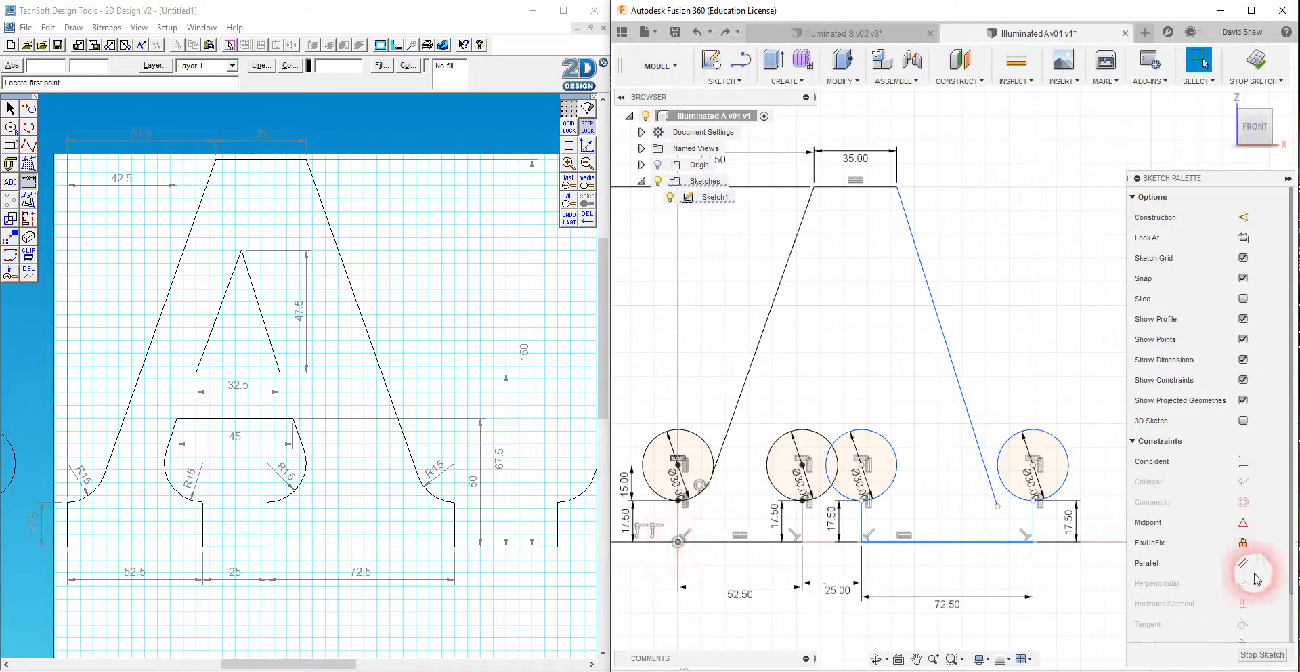
scroll(1249, 583, down, 1)
scroll(1251, 569, up, 1)
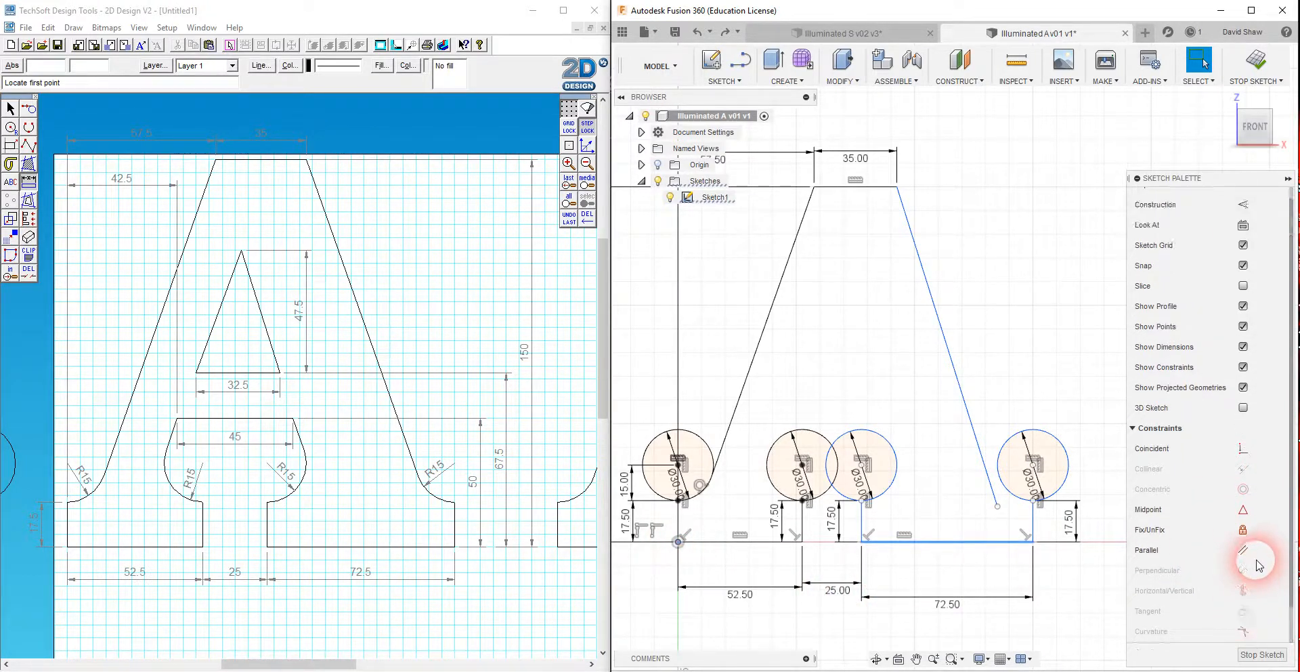
click(1243, 508)
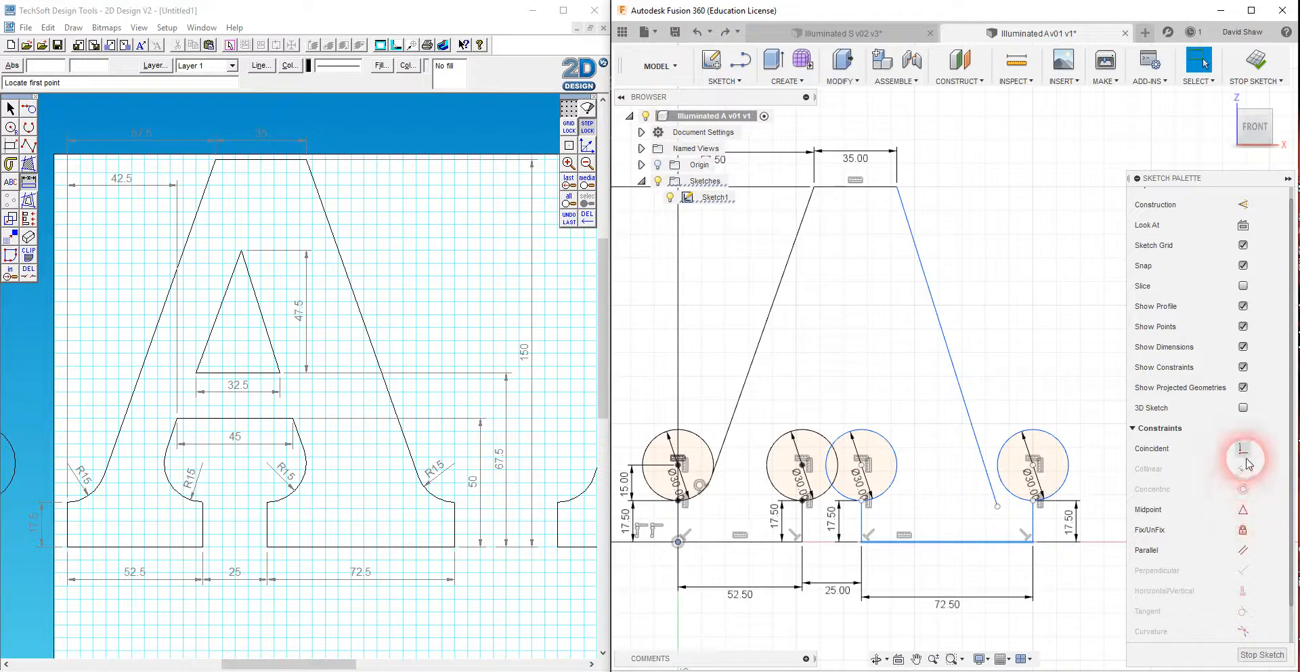
- Constrain the inner end of the right foot's base line horizontally to the sketch origin, then clear the selection
click(861, 542)
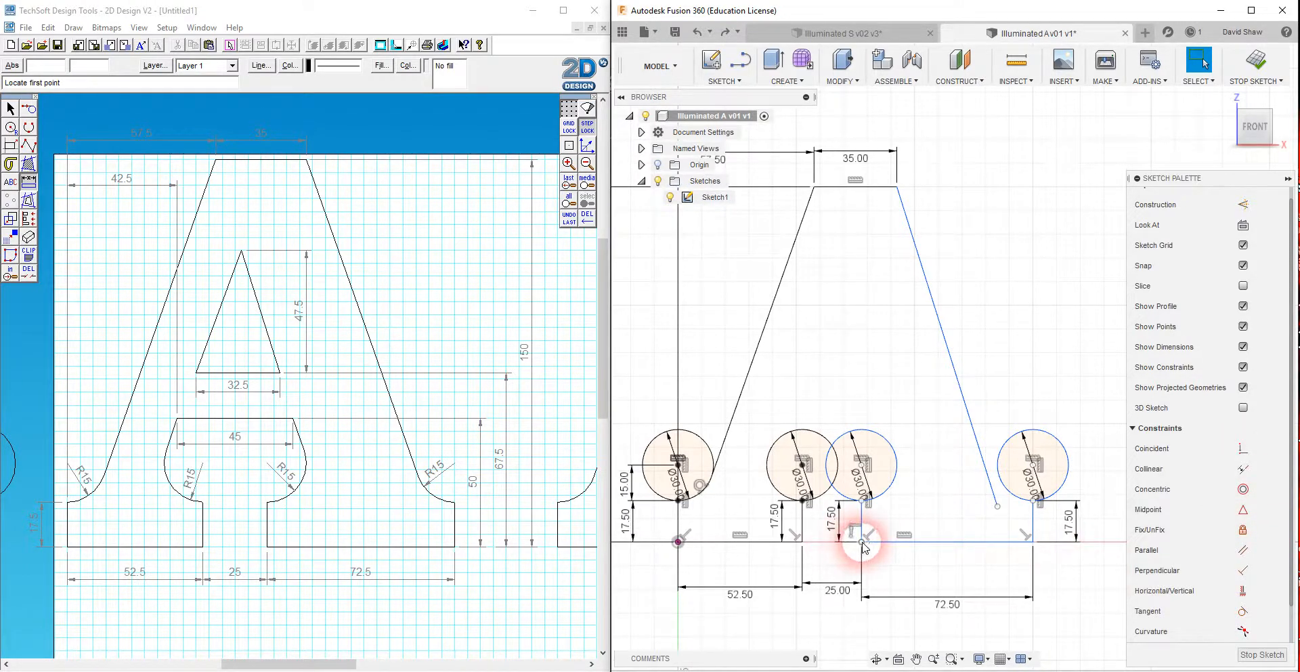
click(678, 541)
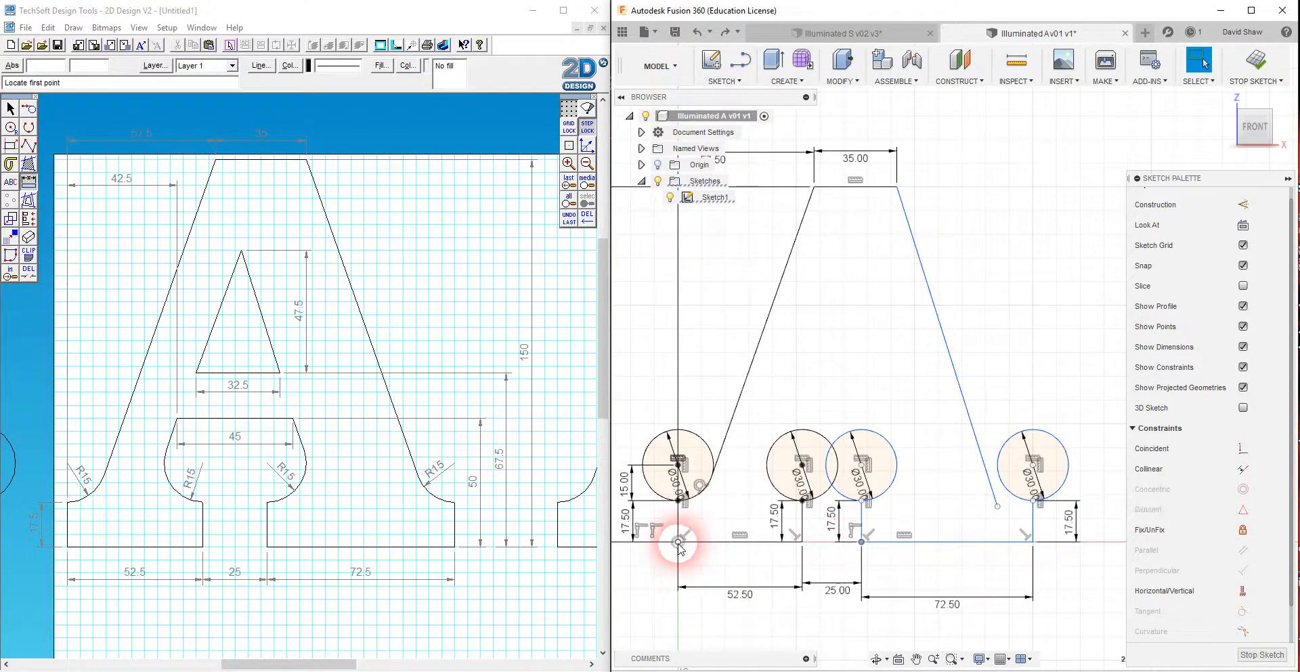
click(1245, 592)
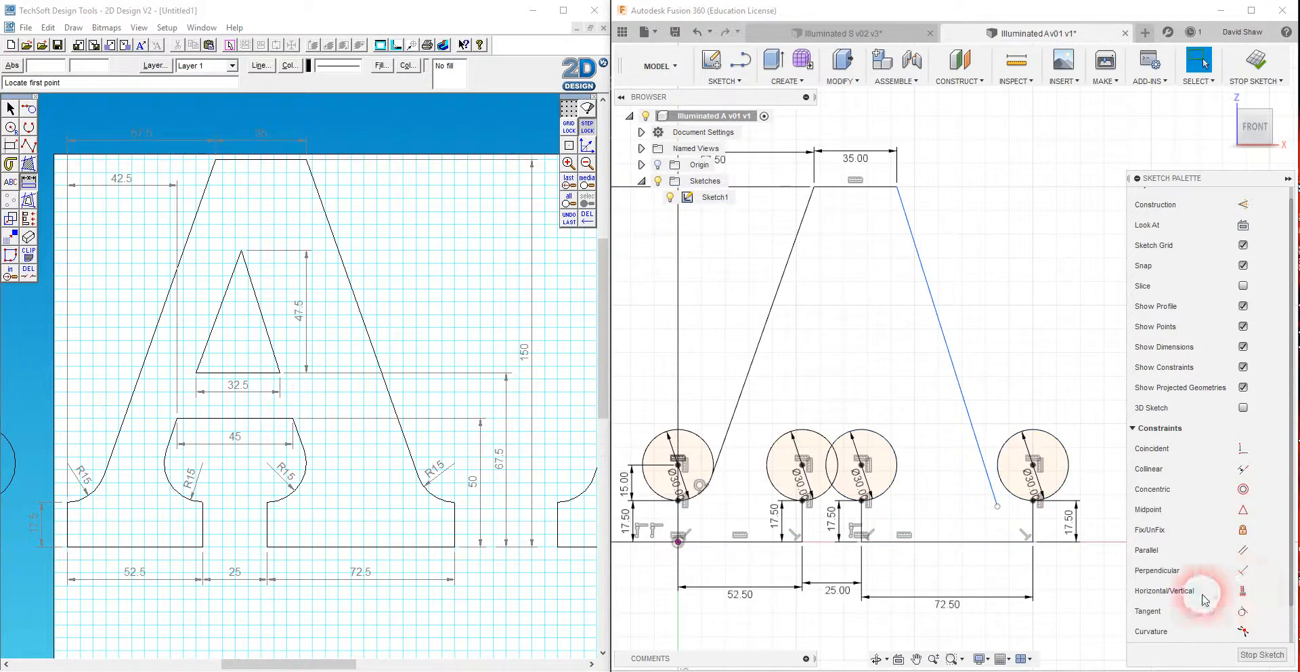
click(678, 542)
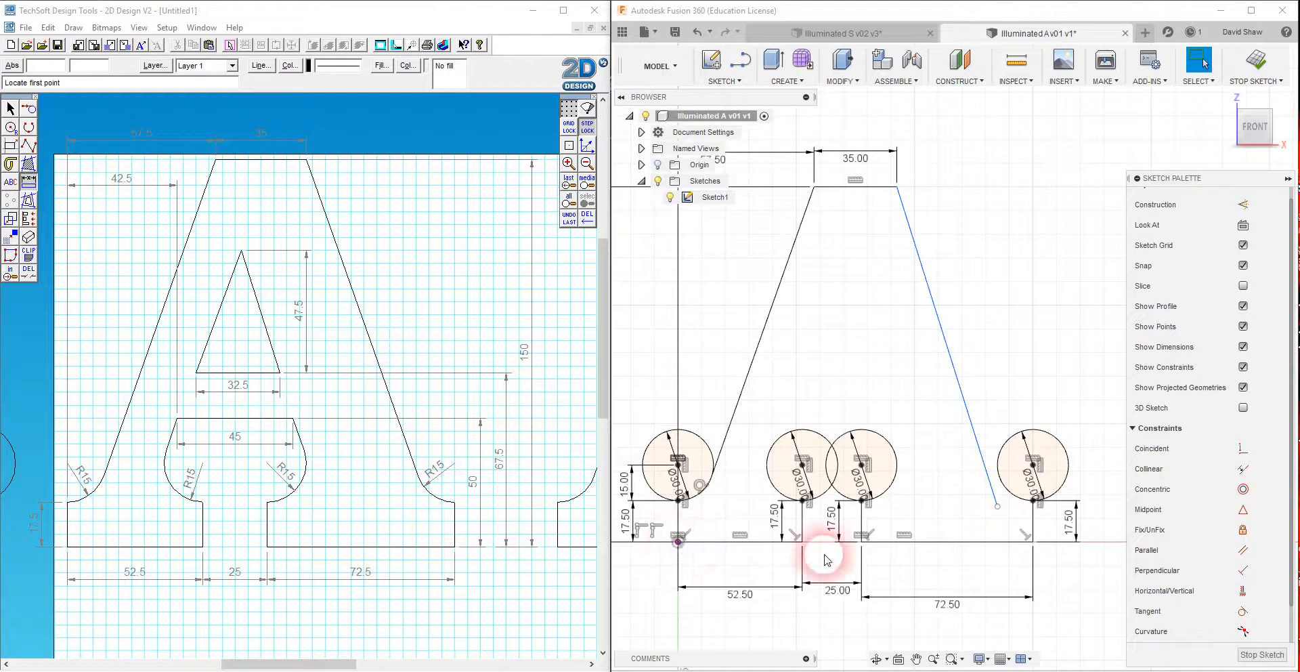
click(1086, 577)
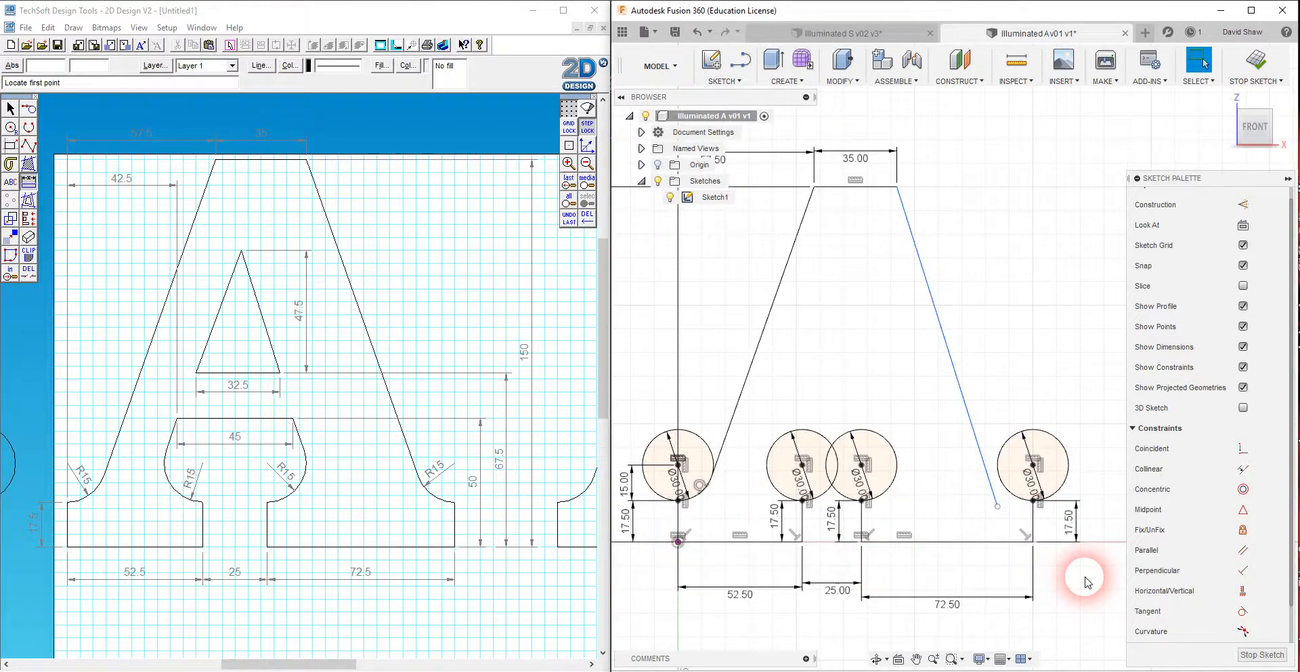
- Make the letter's right slanted leg tangent to the rightmost circle
click(1288, 179)
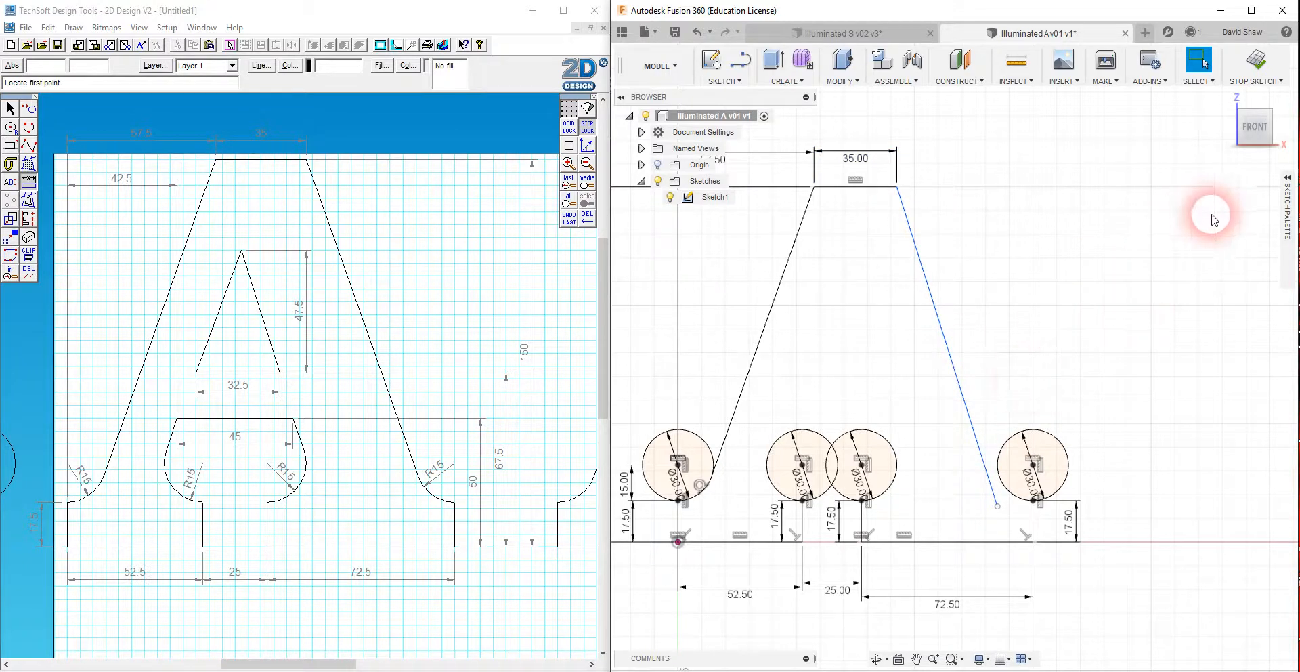
click(1281, 180)
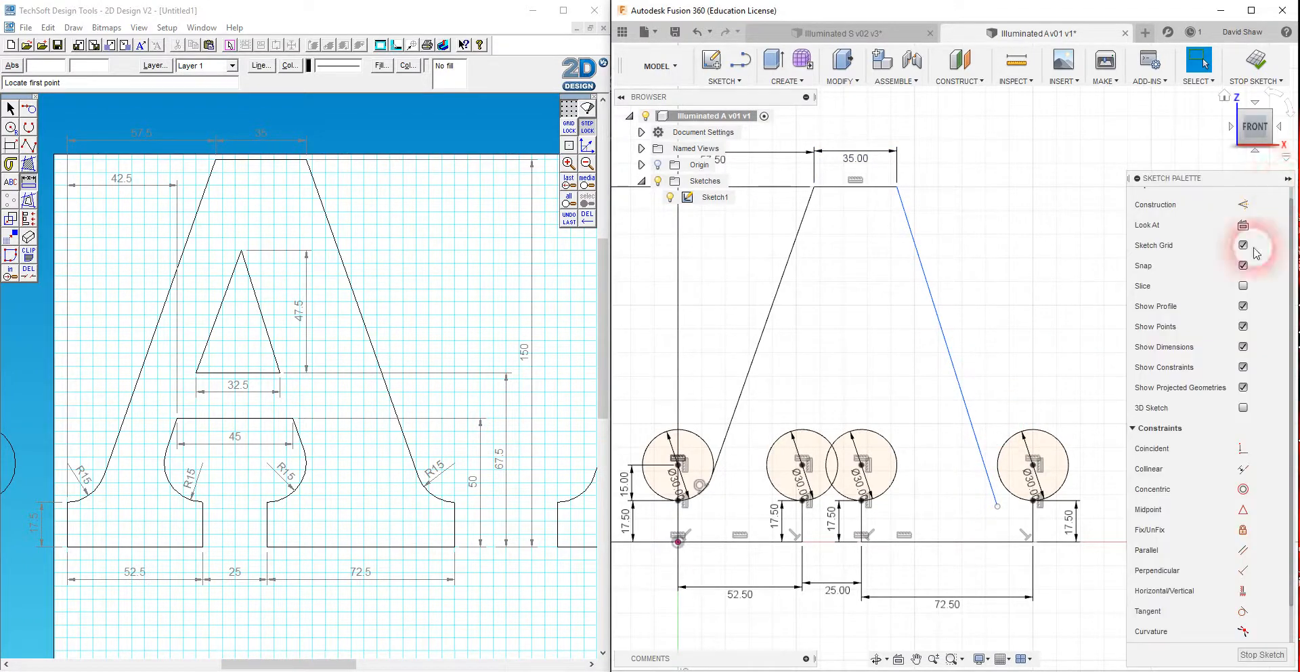
shift+click(1015, 446)
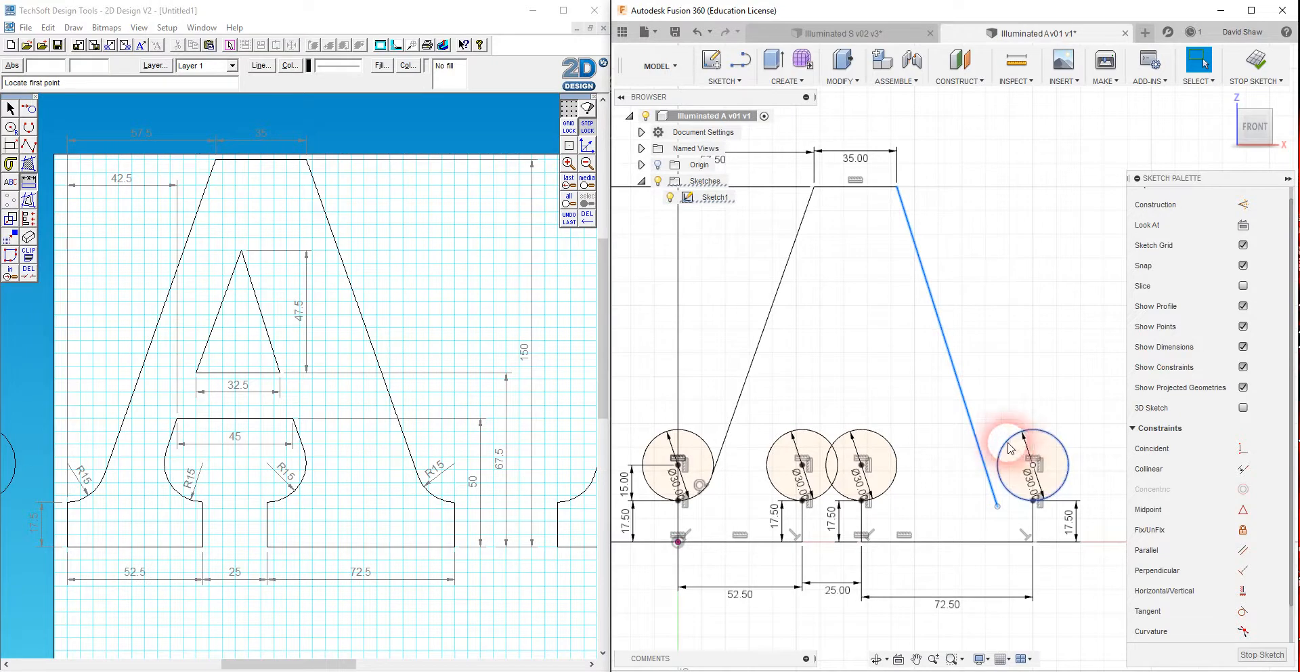
shift+click(1009, 444)
scroll(1260, 593, down, 2)
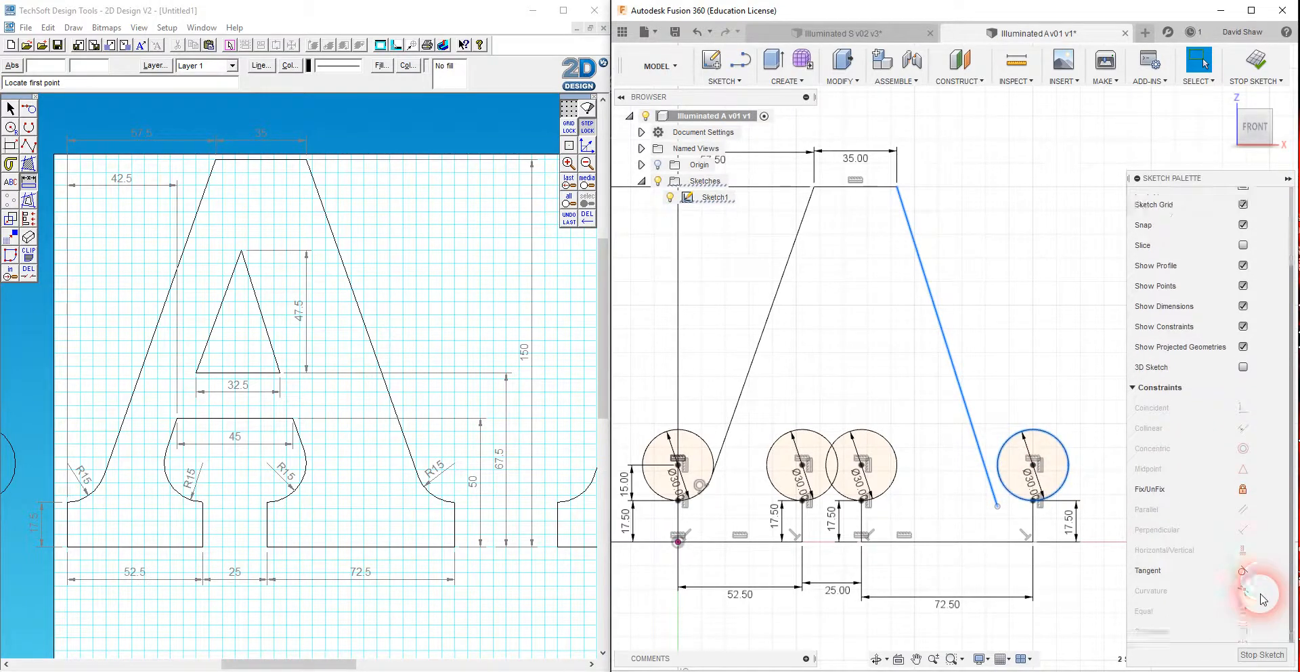
click(1243, 570)
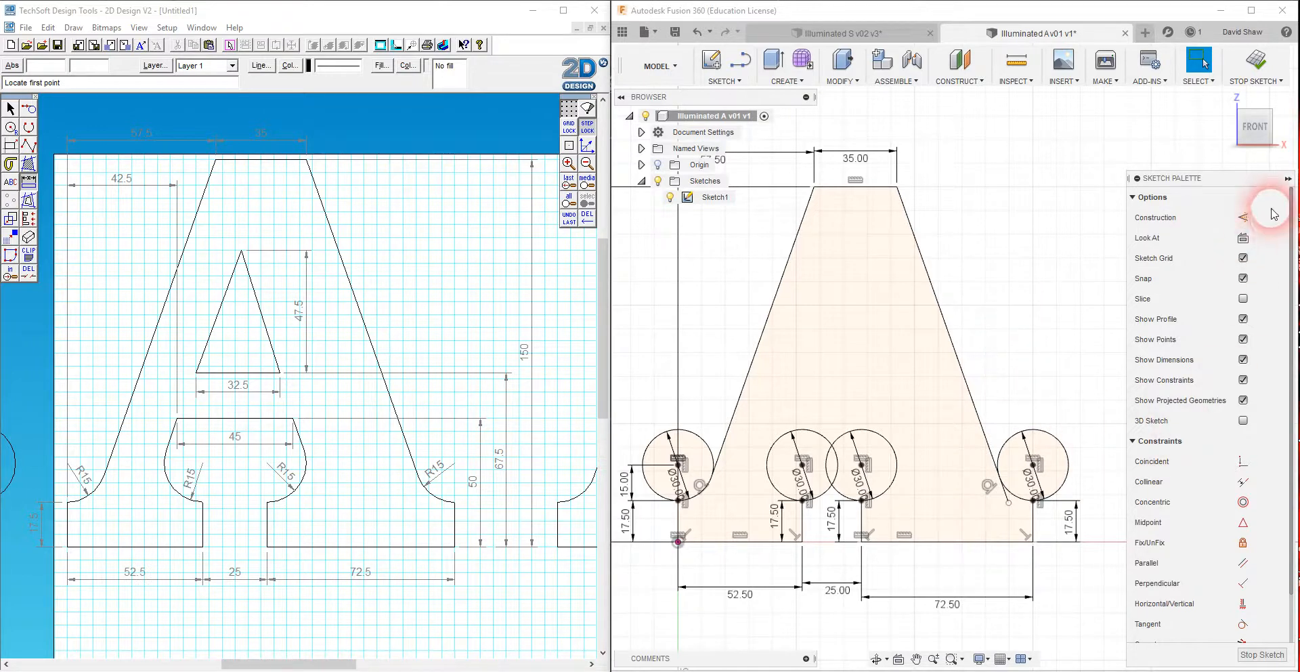
- Collapse the sketch palette and trim the leftmost and rightmost circles to the arcs joining the slanted legs to the feet
click(1287, 179)
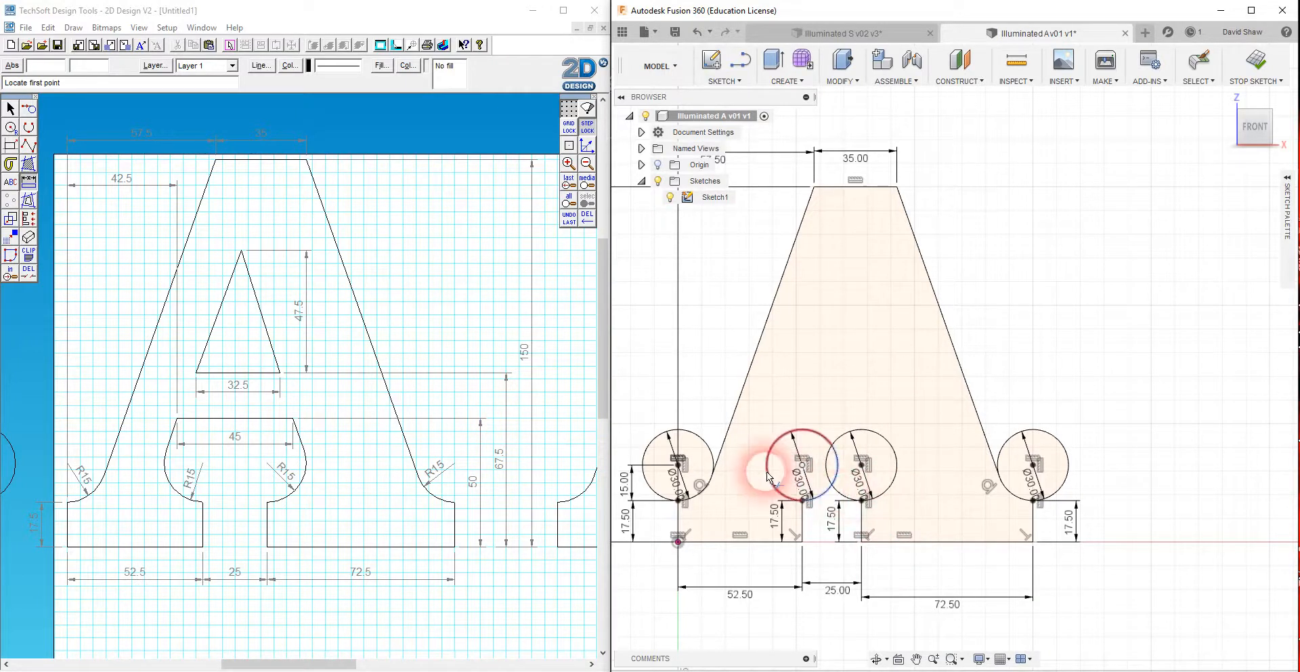
click(695, 438)
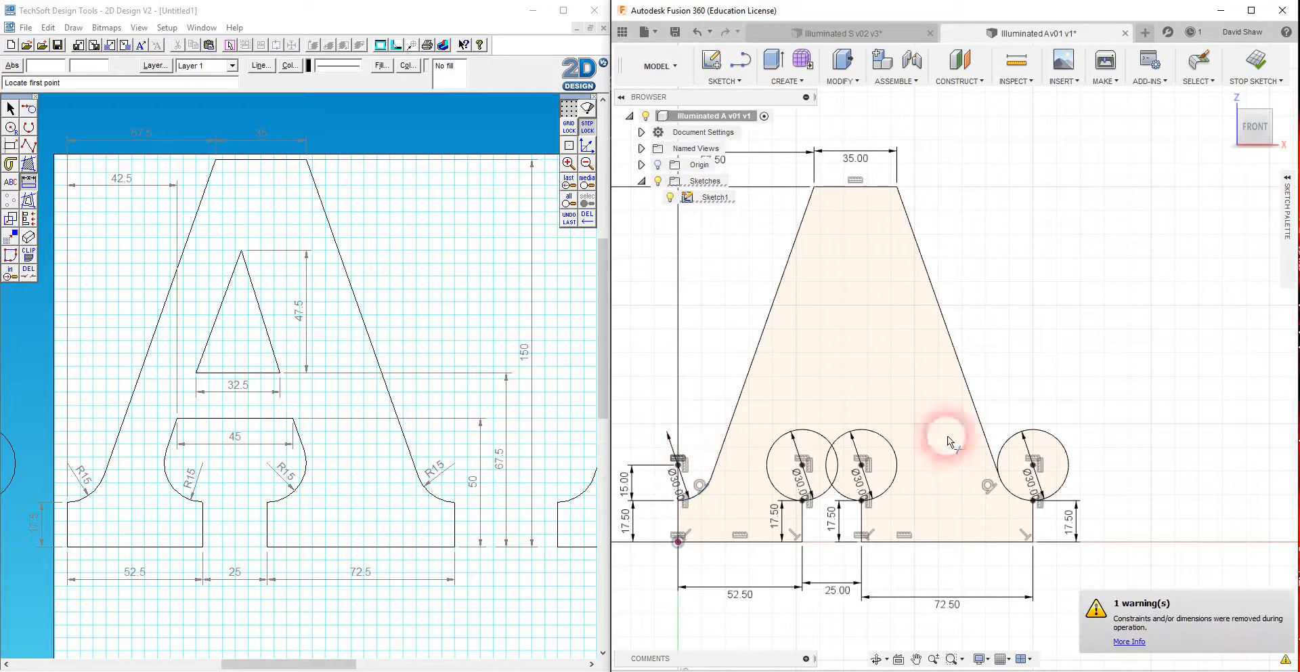
click(1062, 445)
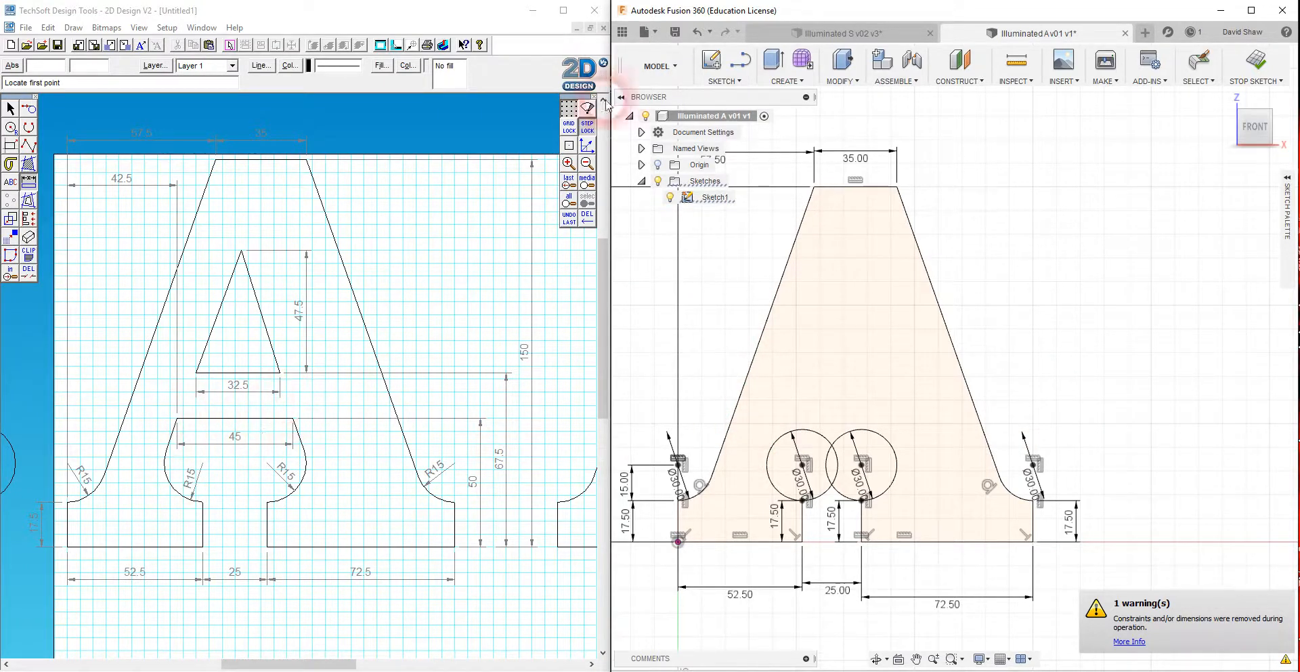
- Try to sketch a horizontal line between the slanted legs above the two inner circles, then undo it along with its leftover constraints
click(740, 60)
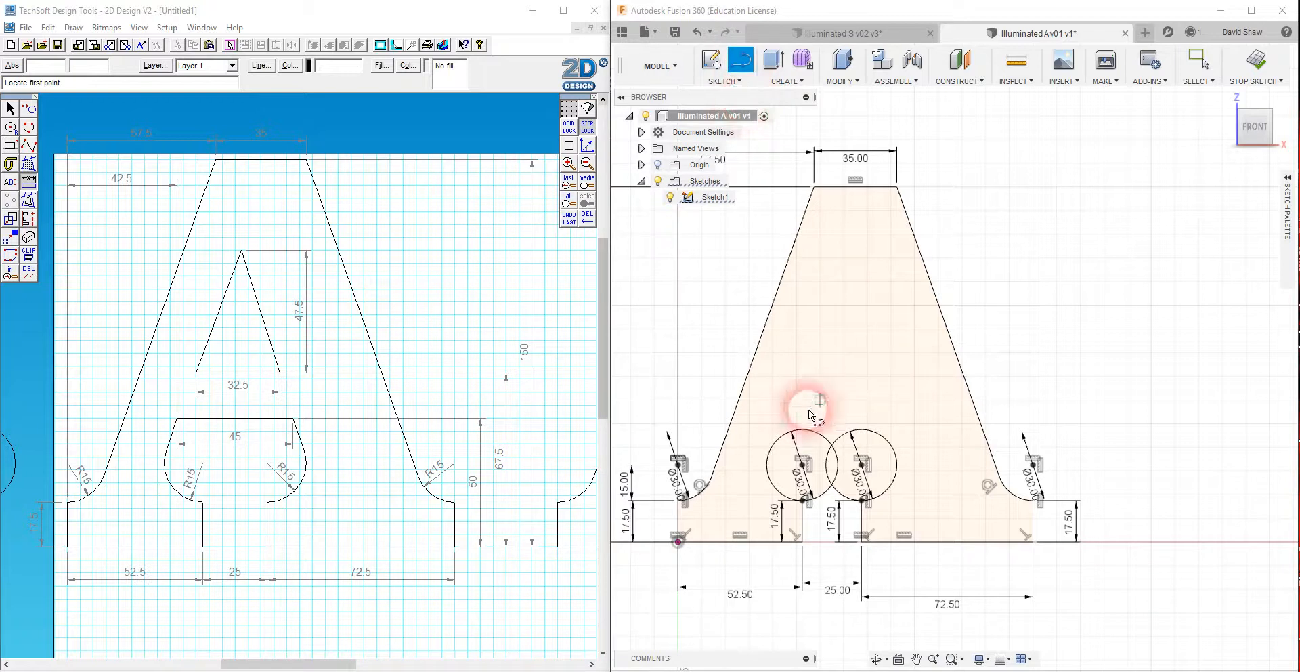
click(796, 401)
click(916, 400)
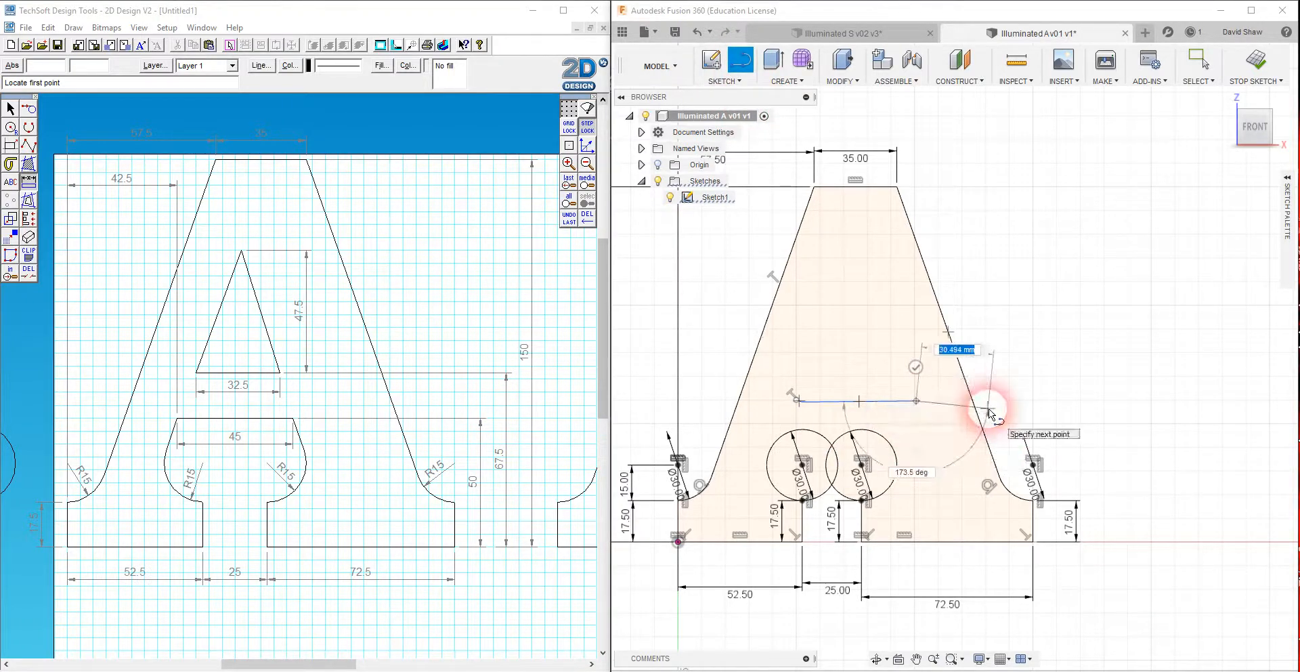
key(Escape)
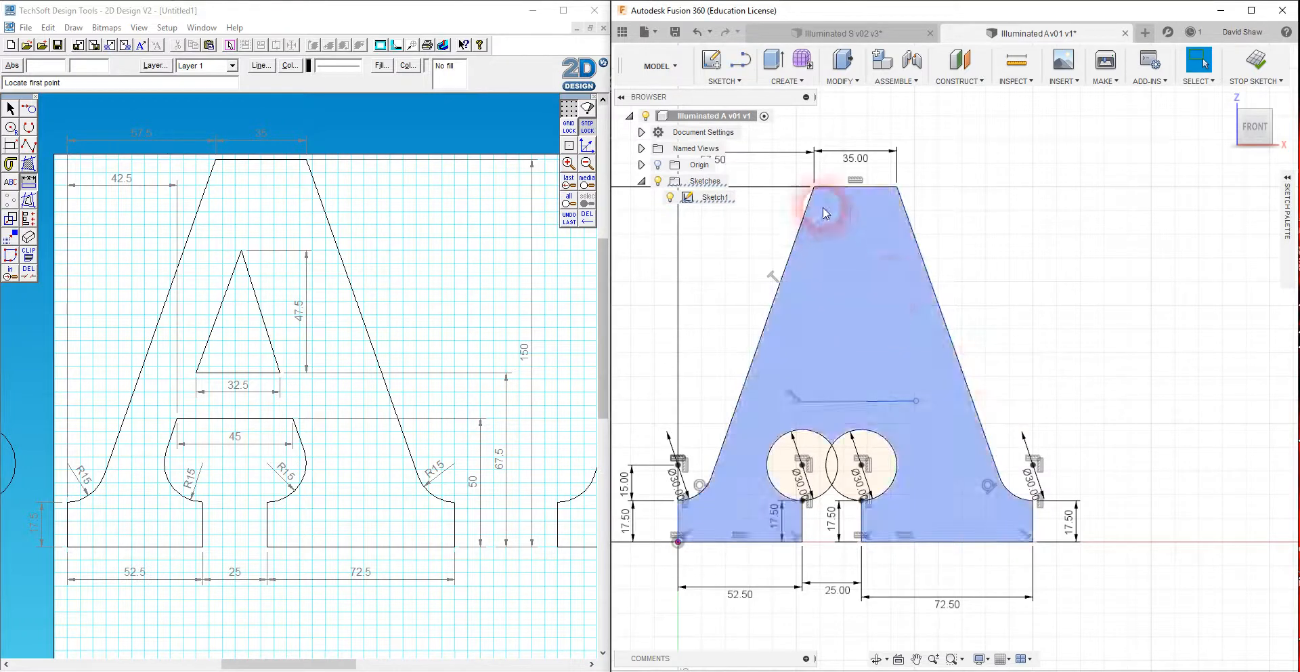
click(697, 32)
click(740, 59)
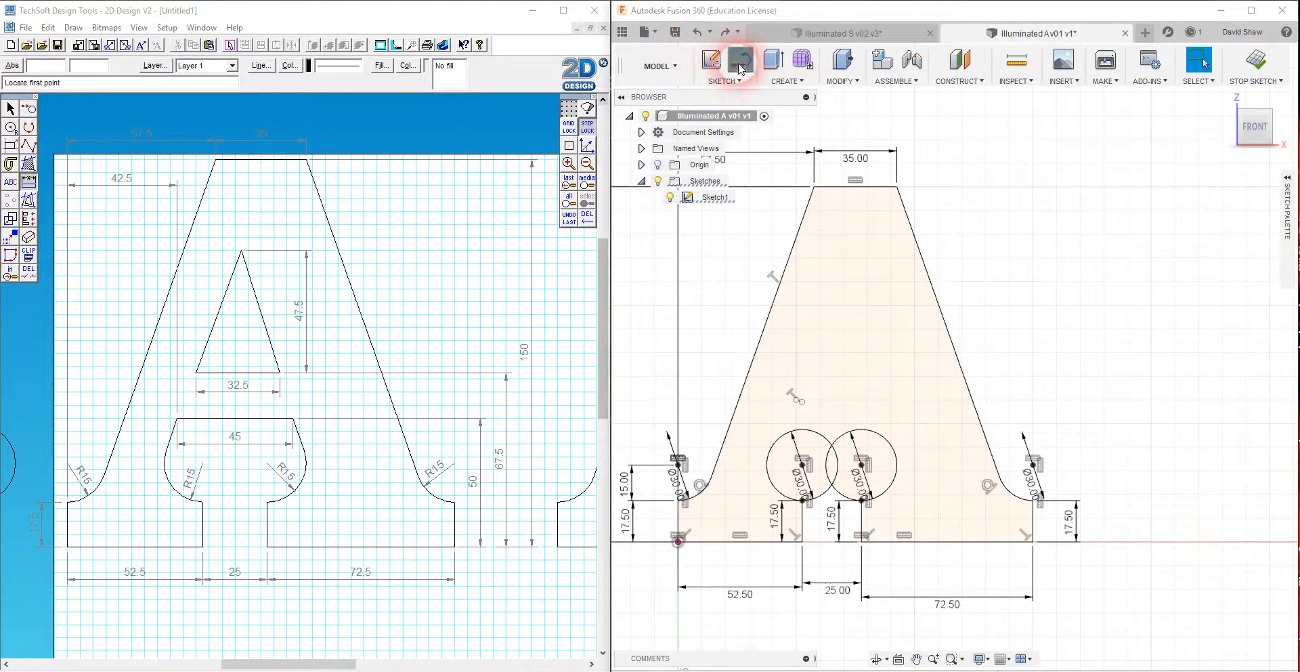
key(Escape)
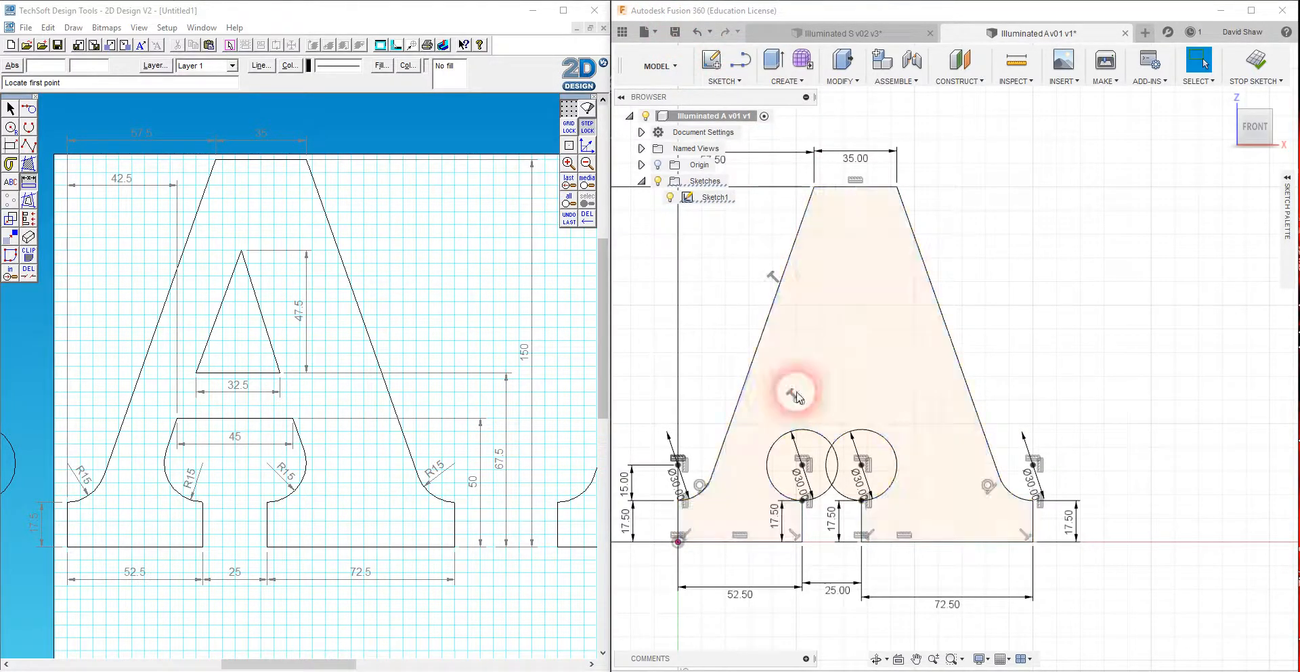
click(805, 392)
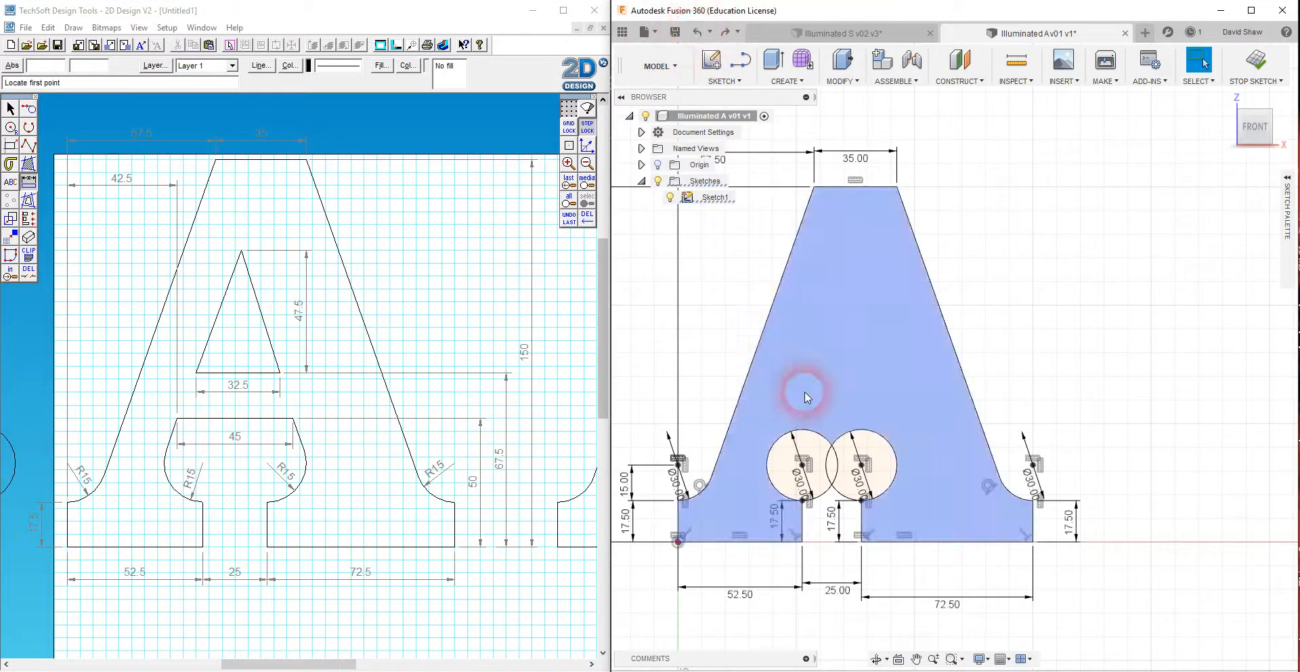
click(726, 32)
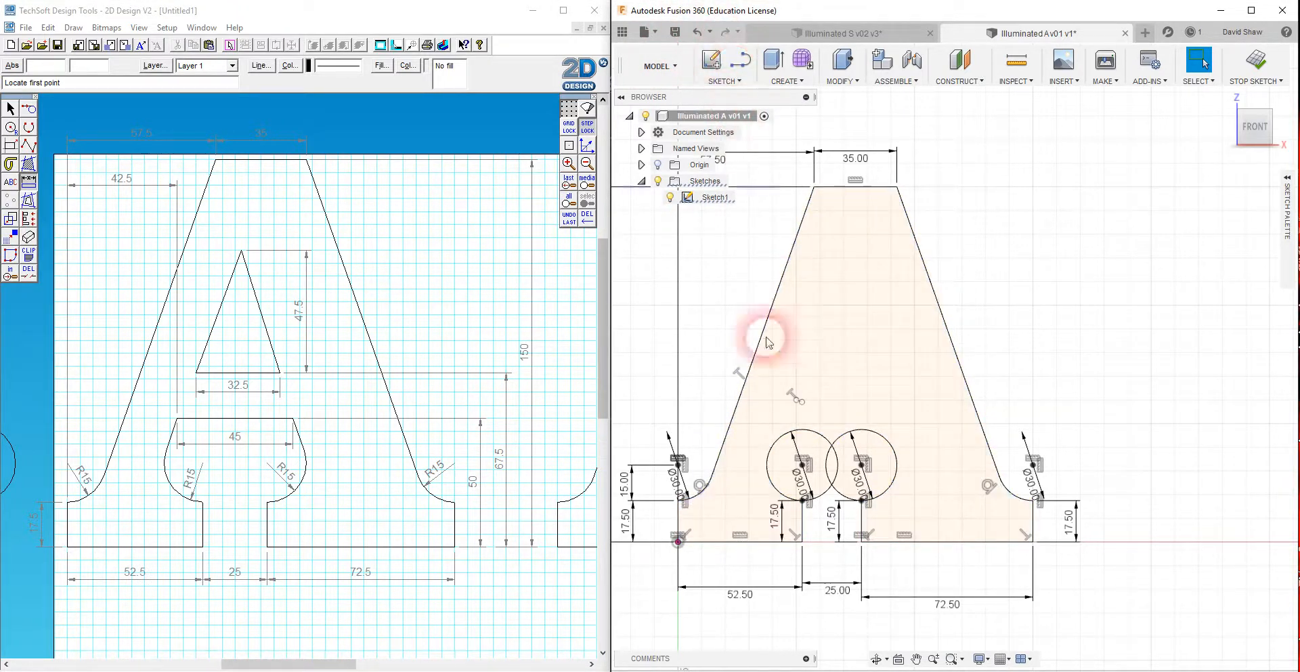
click(701, 37)
- Sketch a horizontal line about 40 mm long just above the two inner circles, without snapping to the slanted legs
click(741, 59)
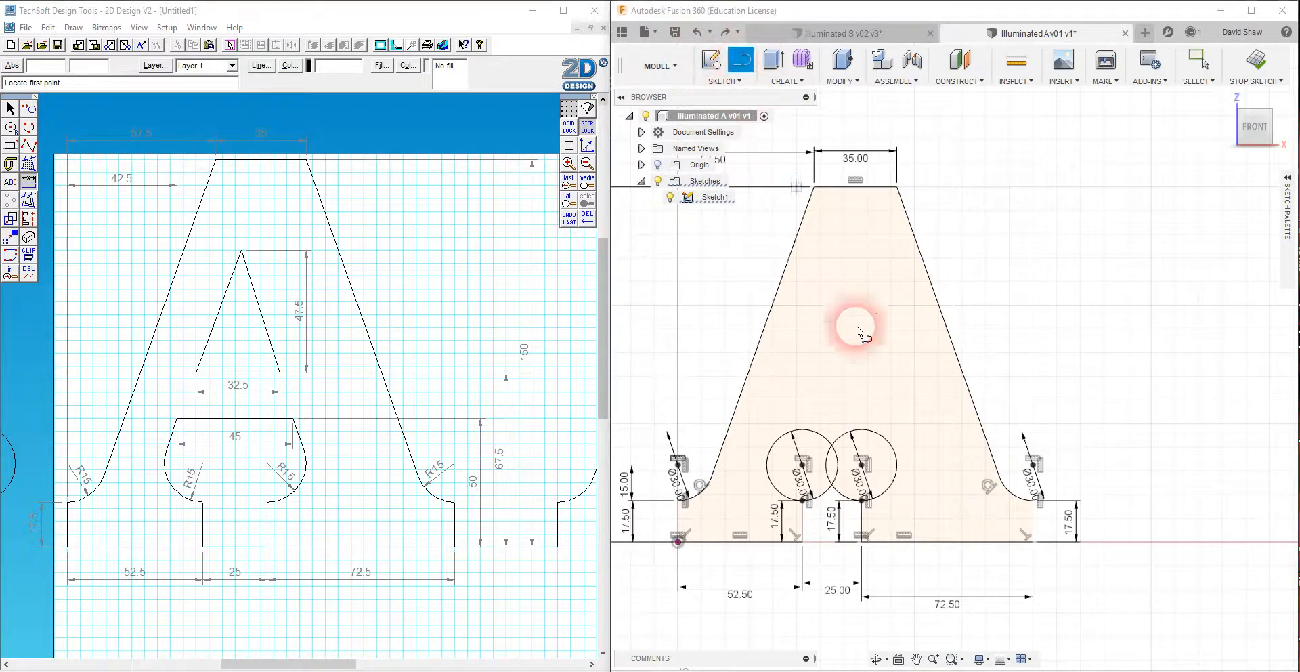
click(797, 400)
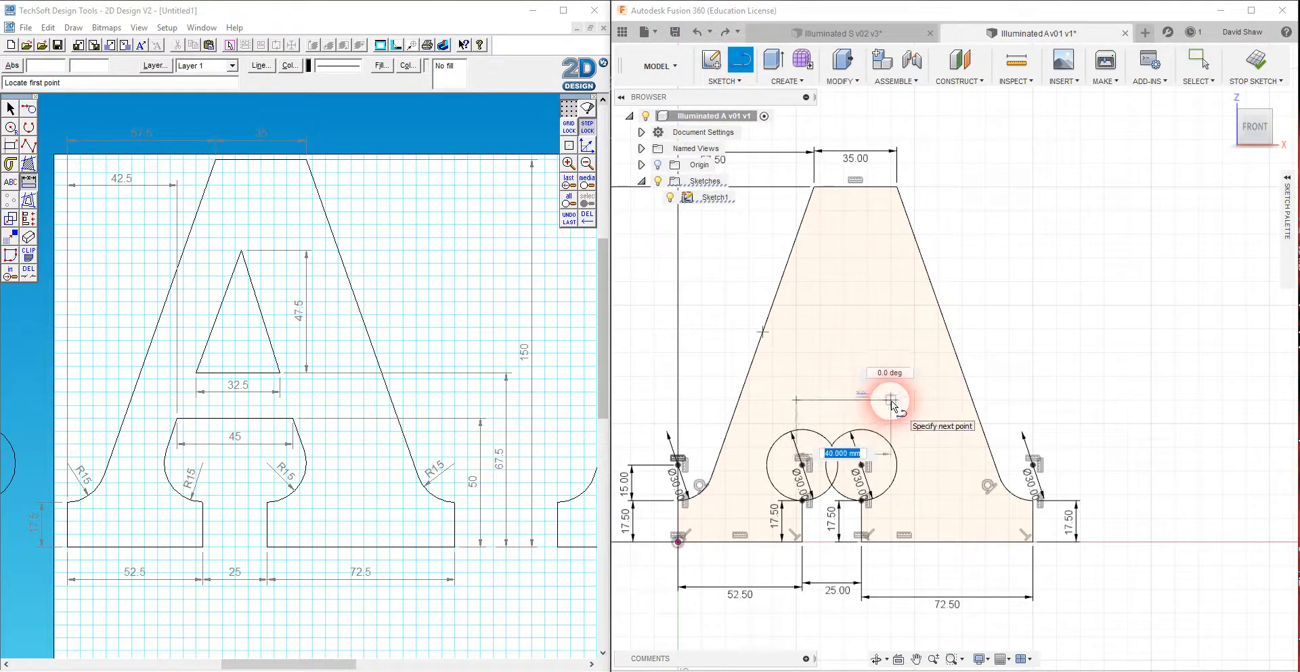
click(891, 401)
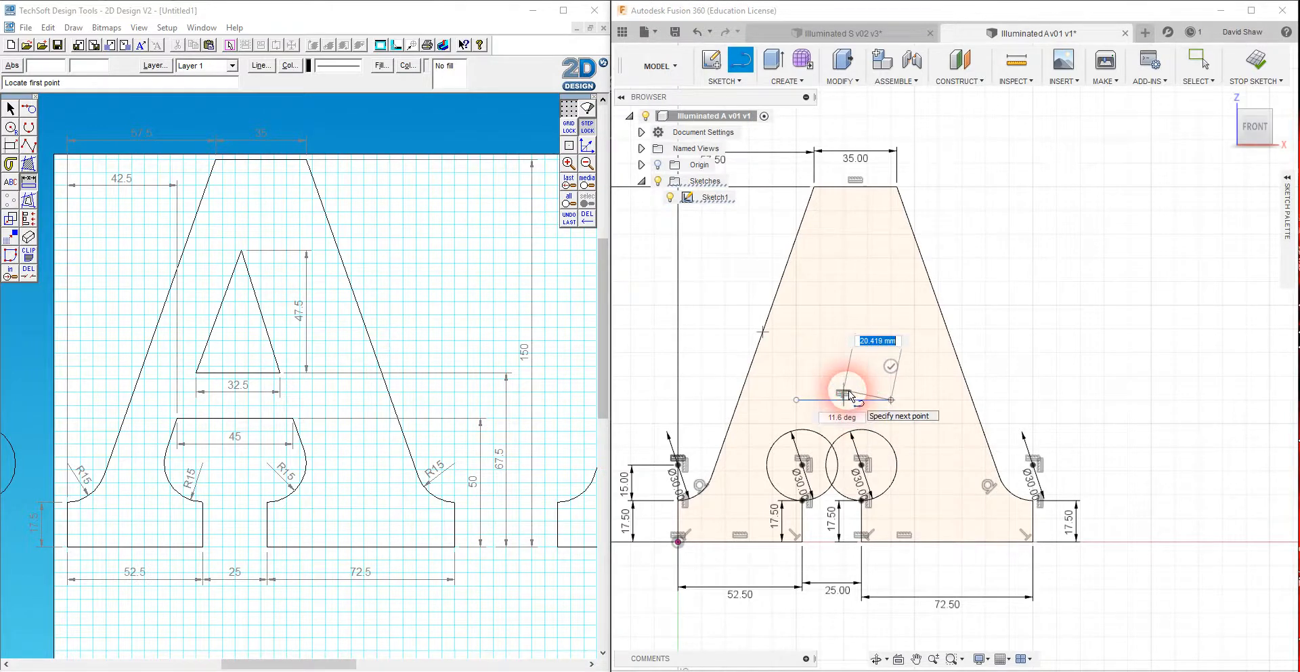
key(Escape)
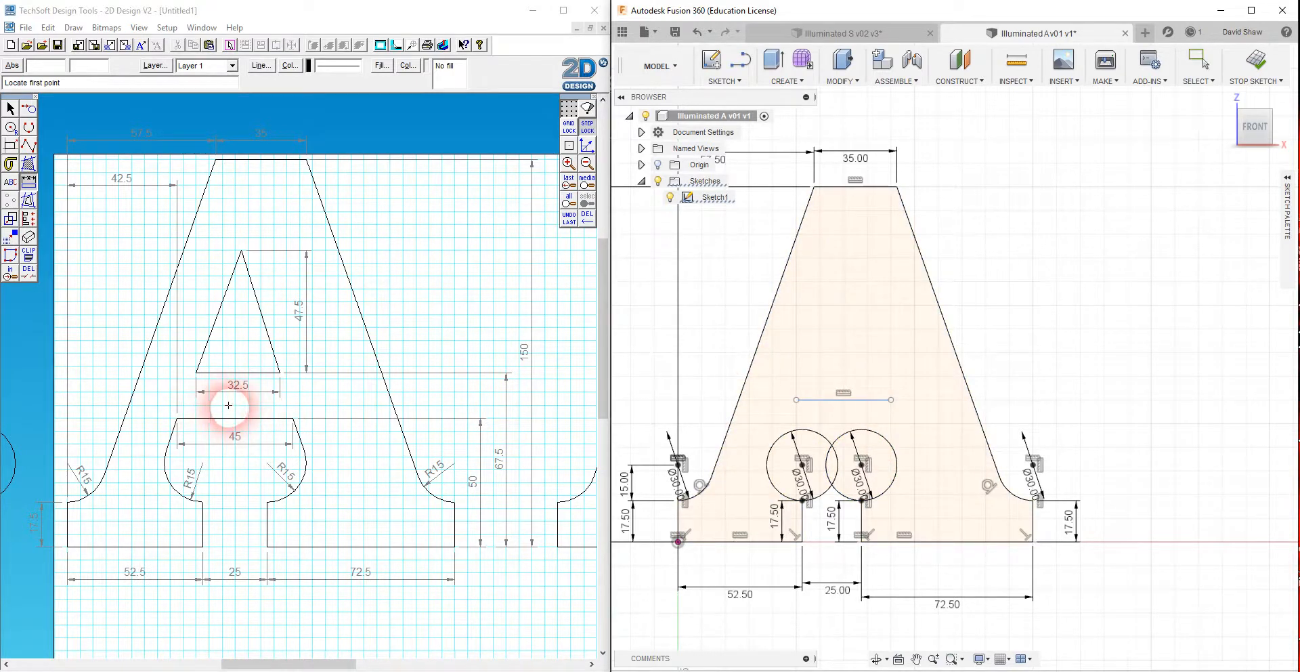
- Set the new horizontal line's length to 45 mm and its left end's horizontal distance from the origin to 42.5 mm
click(838, 401)
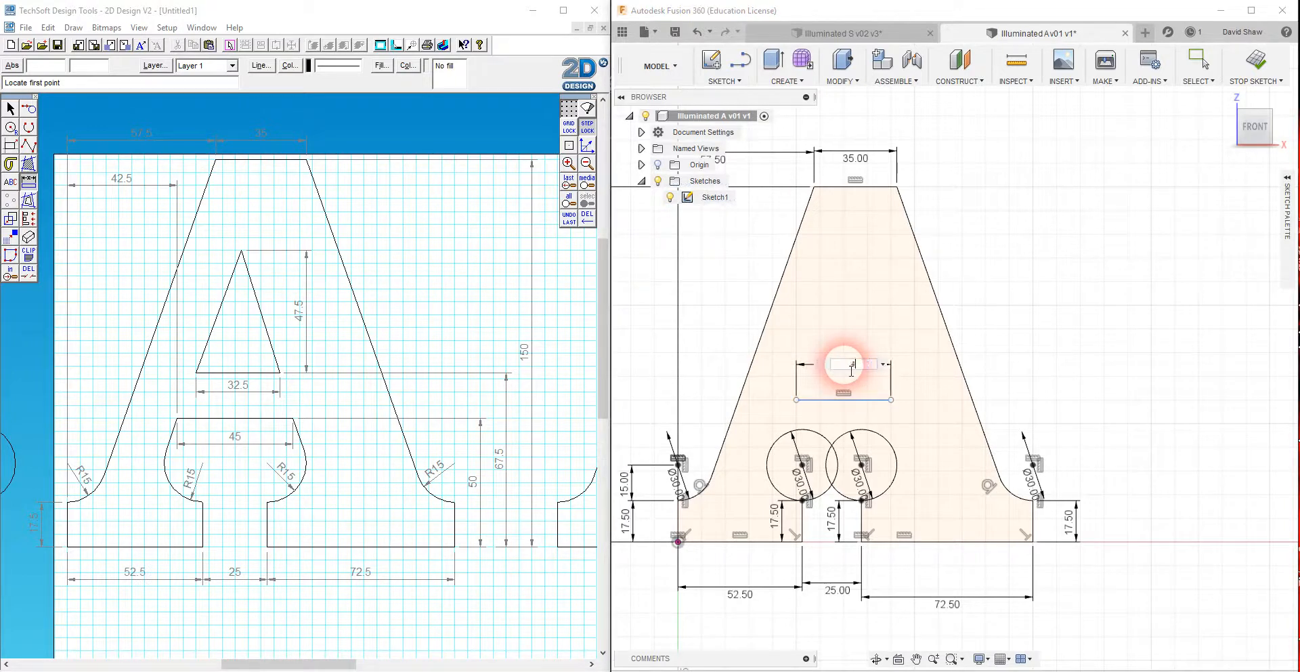
click(202, 430)
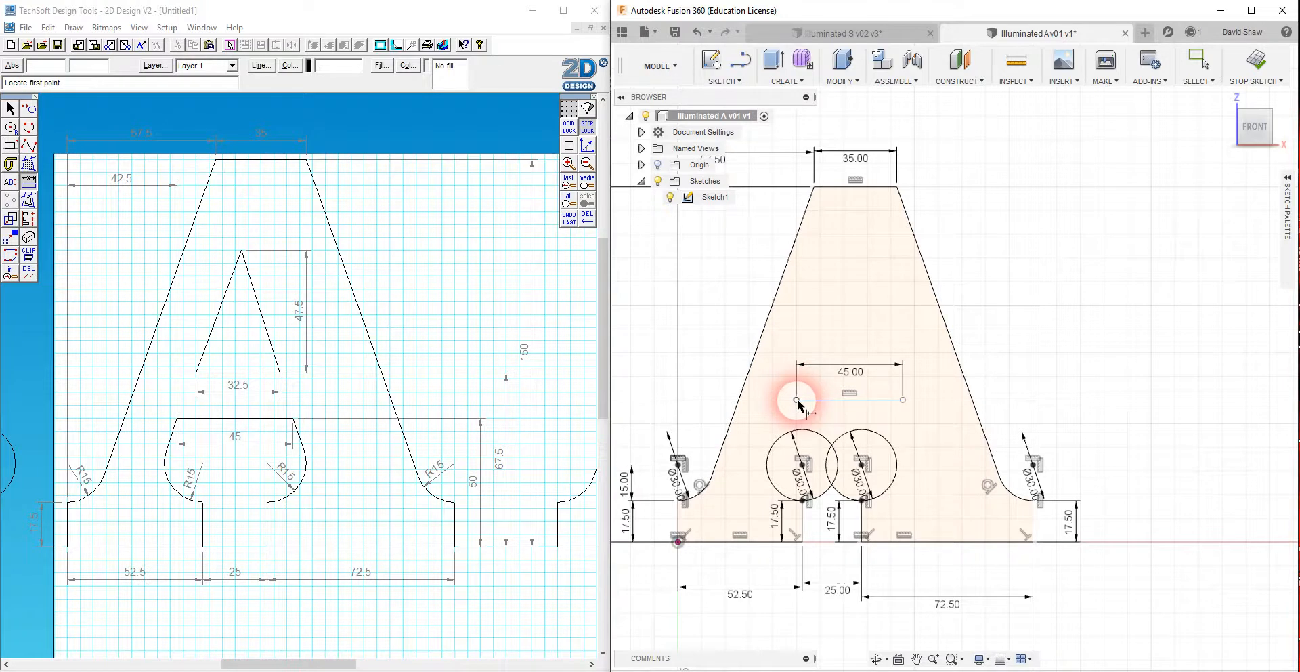
click(678, 539)
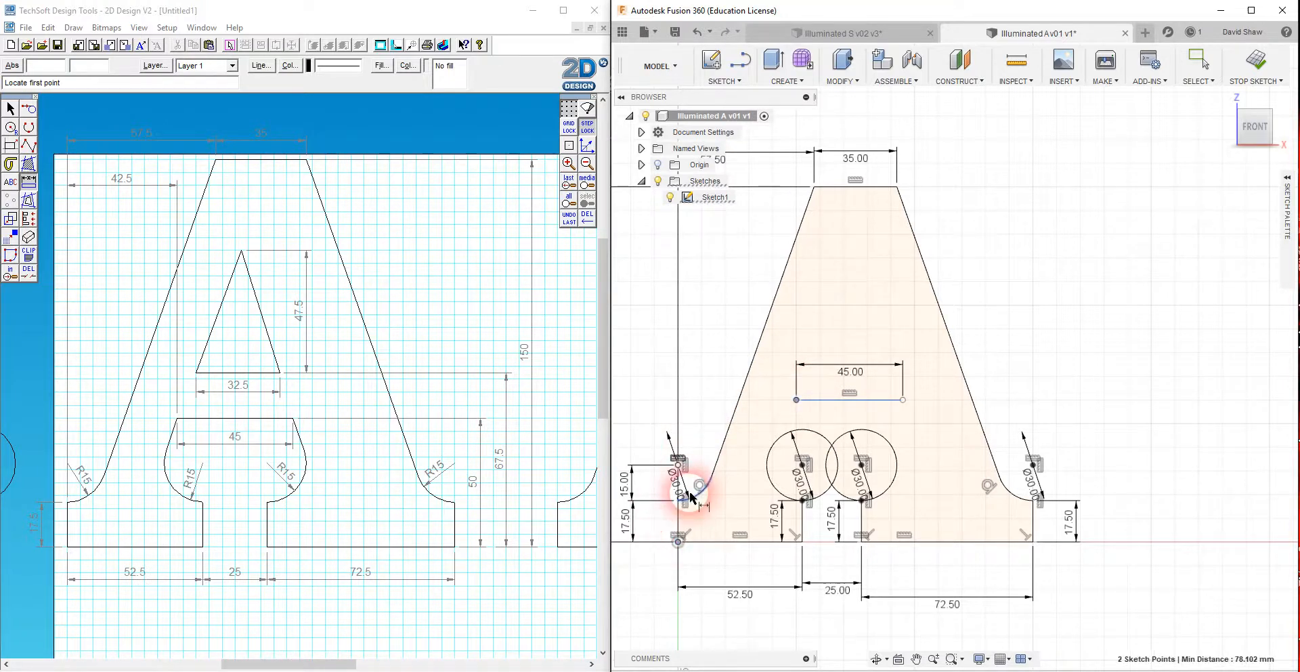
click(742, 376)
click(745, 378)
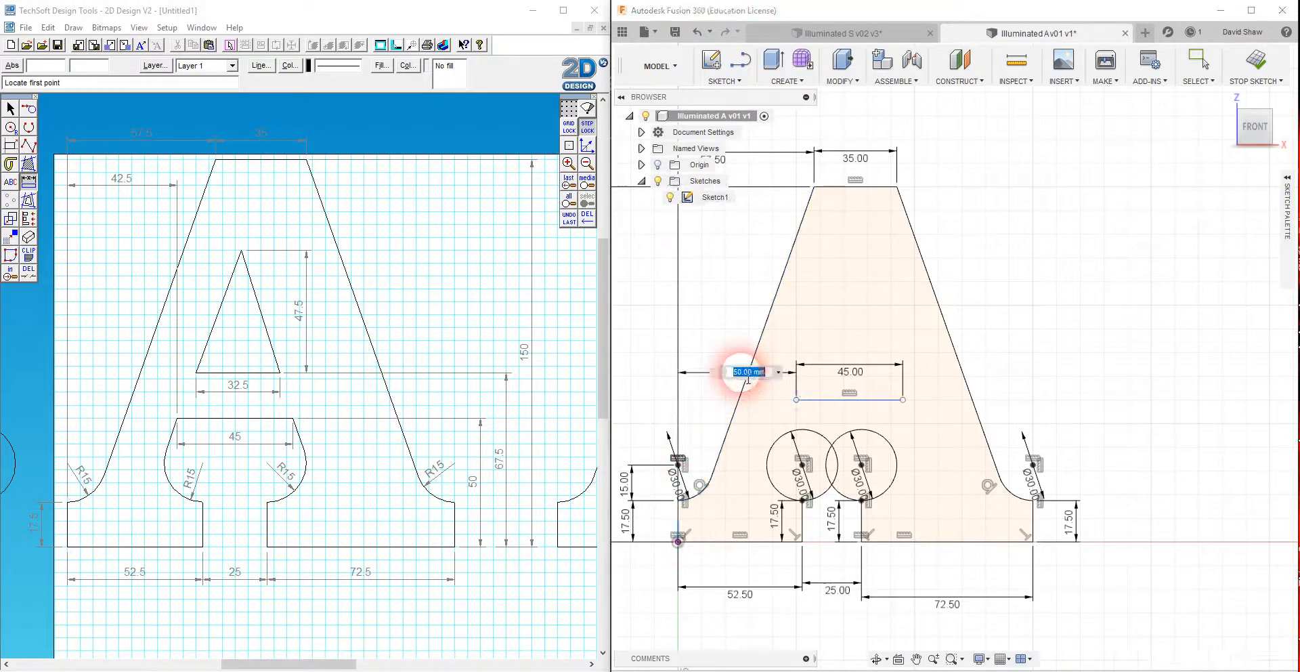
text(42.5)
key(Return)
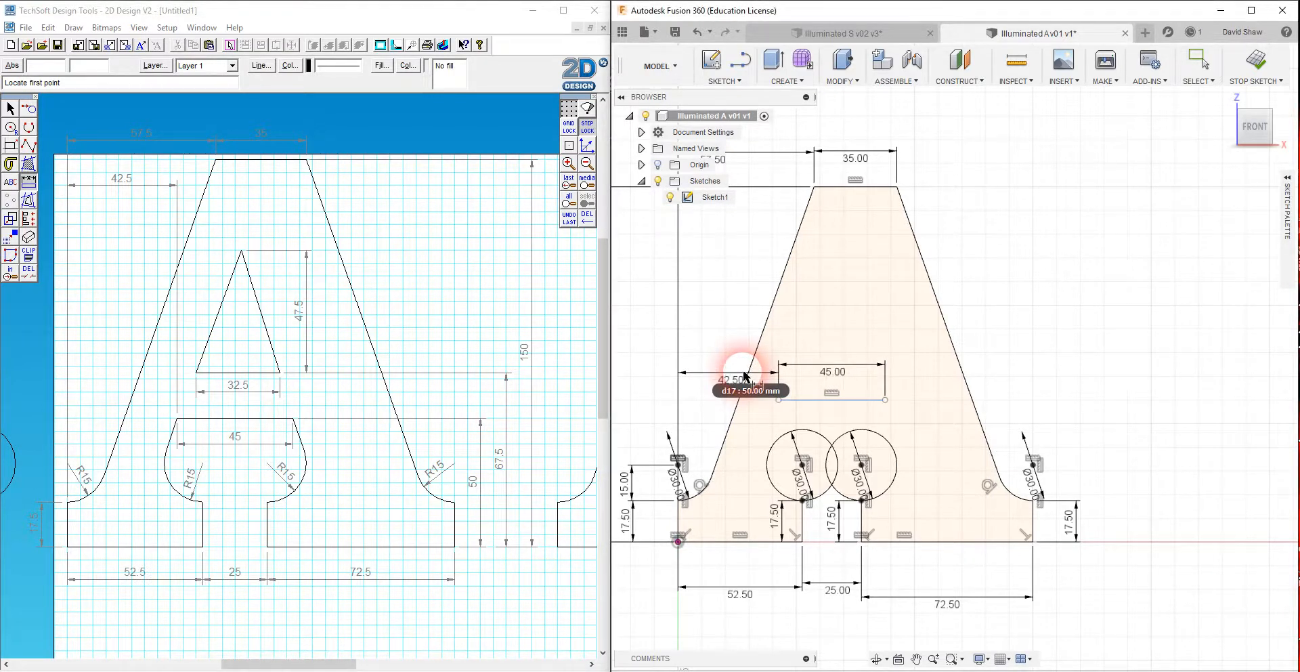
- Move the 57.5 mm and 42.5 mm horizontal dimensions higher so they sit clear of the letter outline
scroll(769, 510, down, 3)
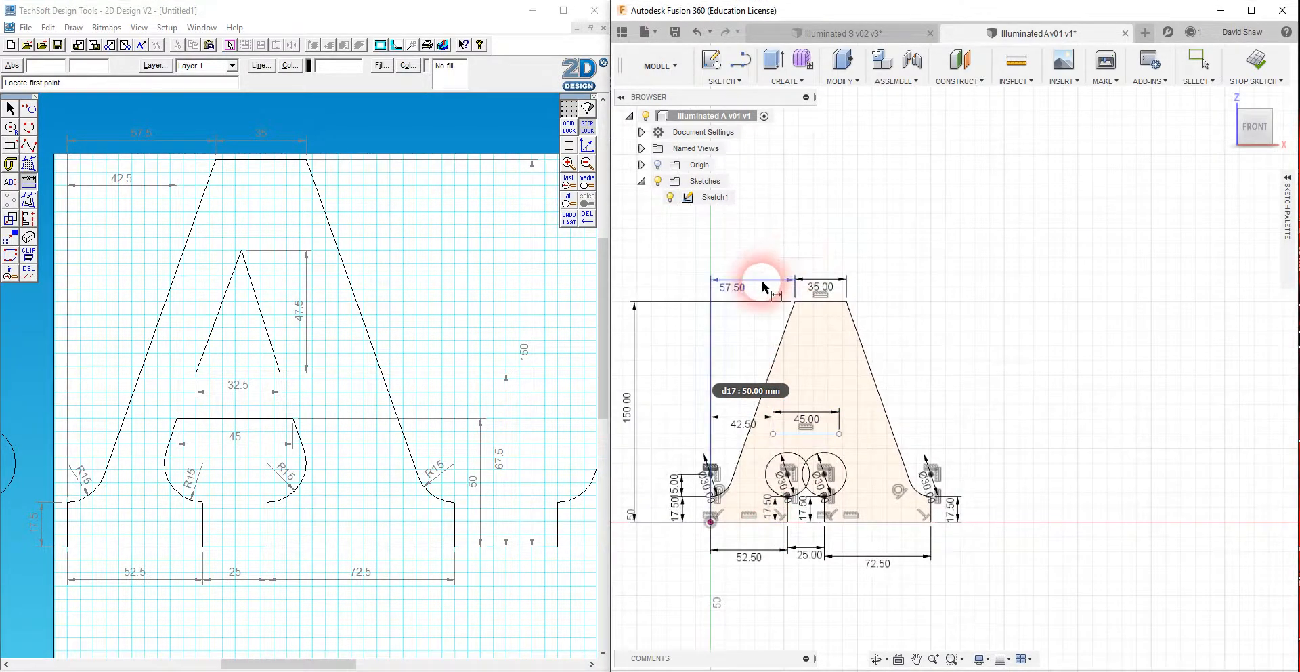
drag(763, 279, 759, 221)
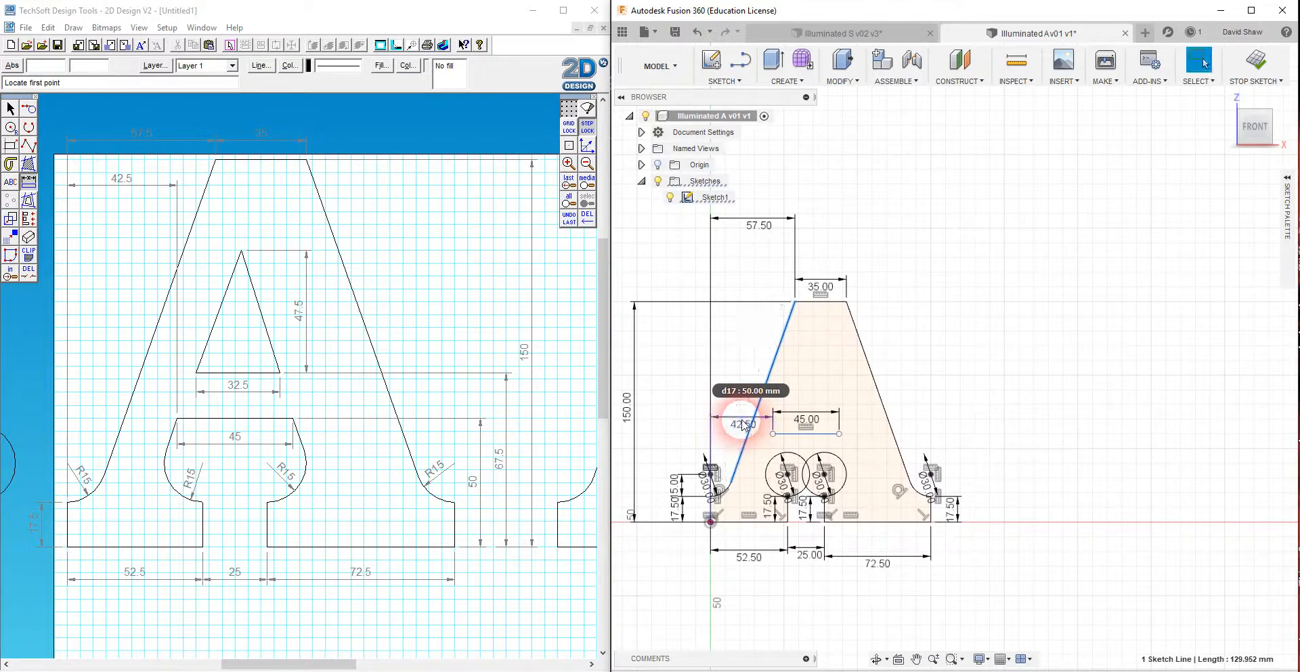
click(746, 425)
drag(742, 414, 738, 282)
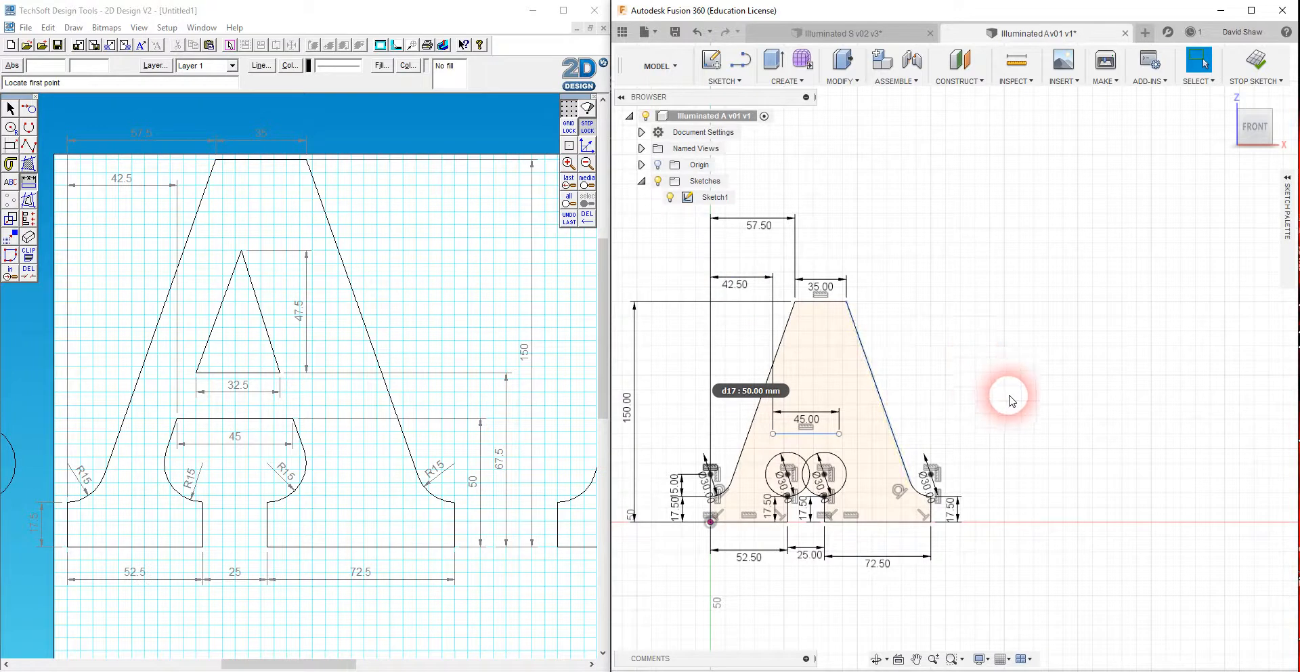
- Dimension the 45 mm line at a height of 50 mm above the origin and move its label clear of the neighbouring dimensions
scroll(876, 416, up, 2)
click(817, 420)
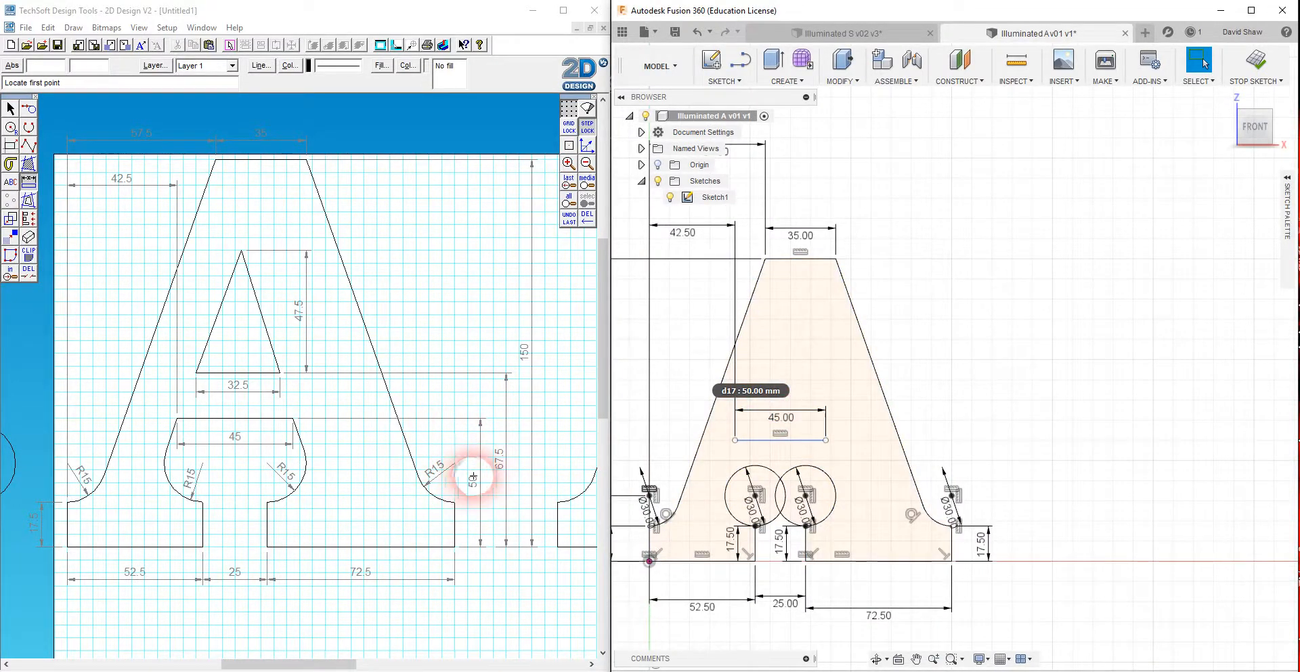
key(d)
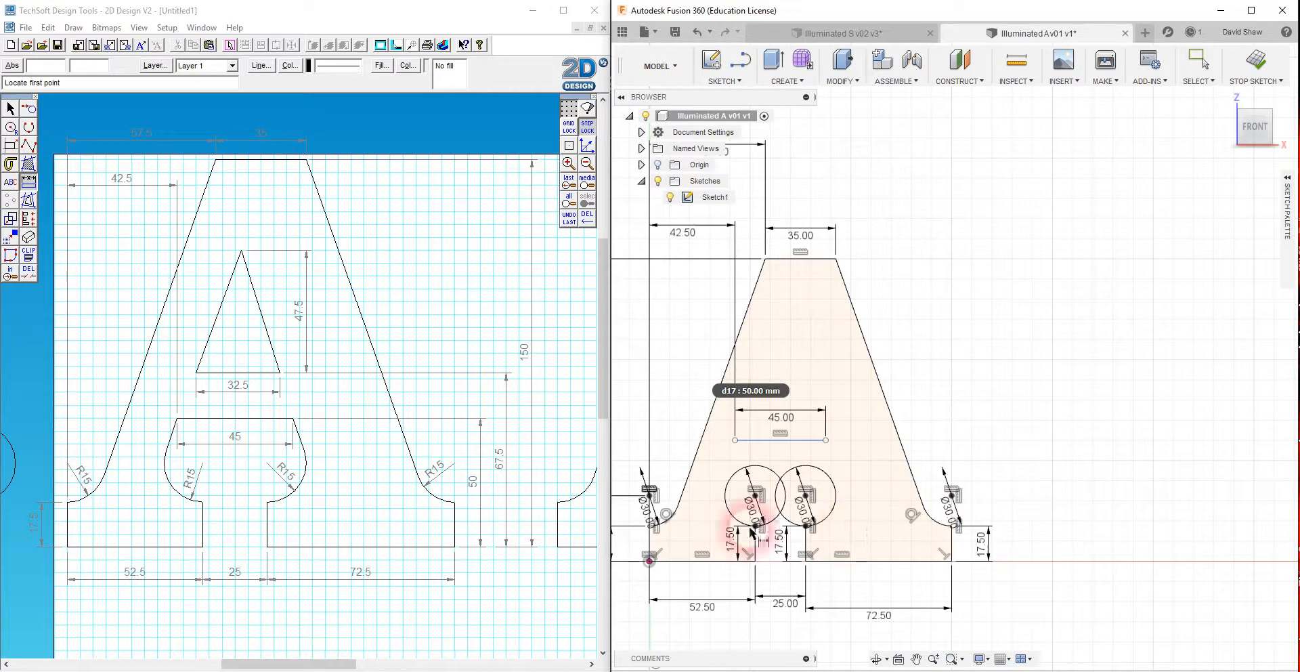
click(650, 561)
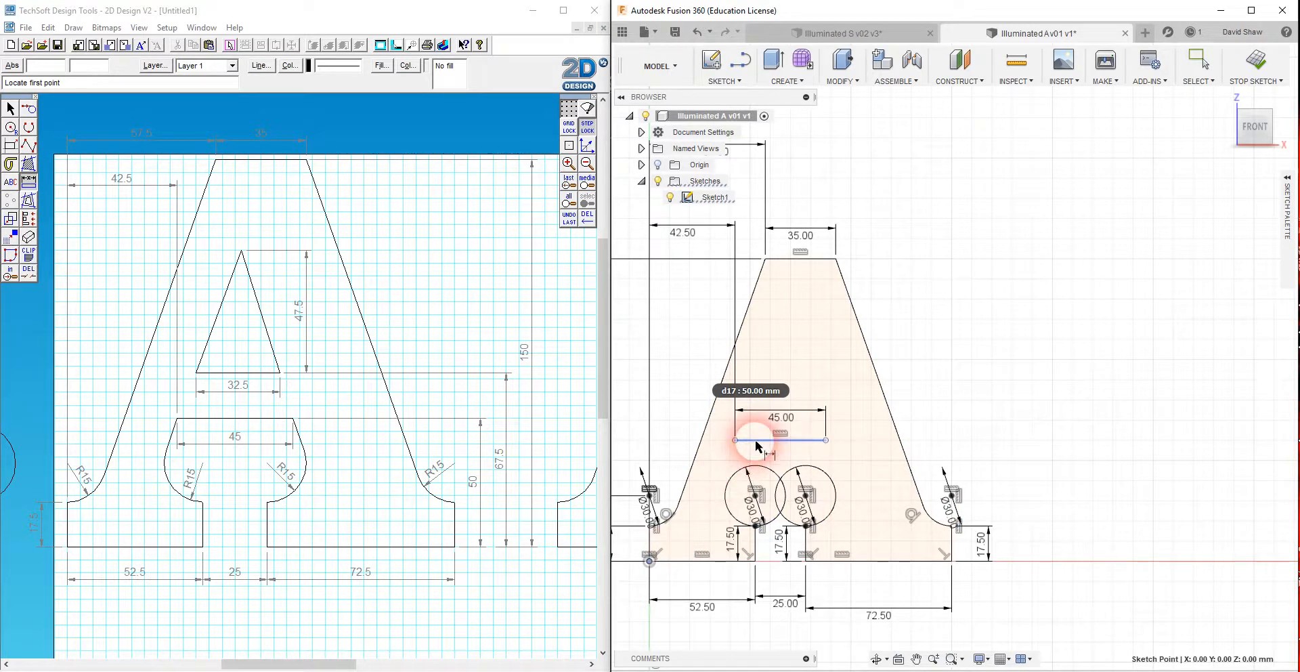
click(756, 440)
click(627, 470)
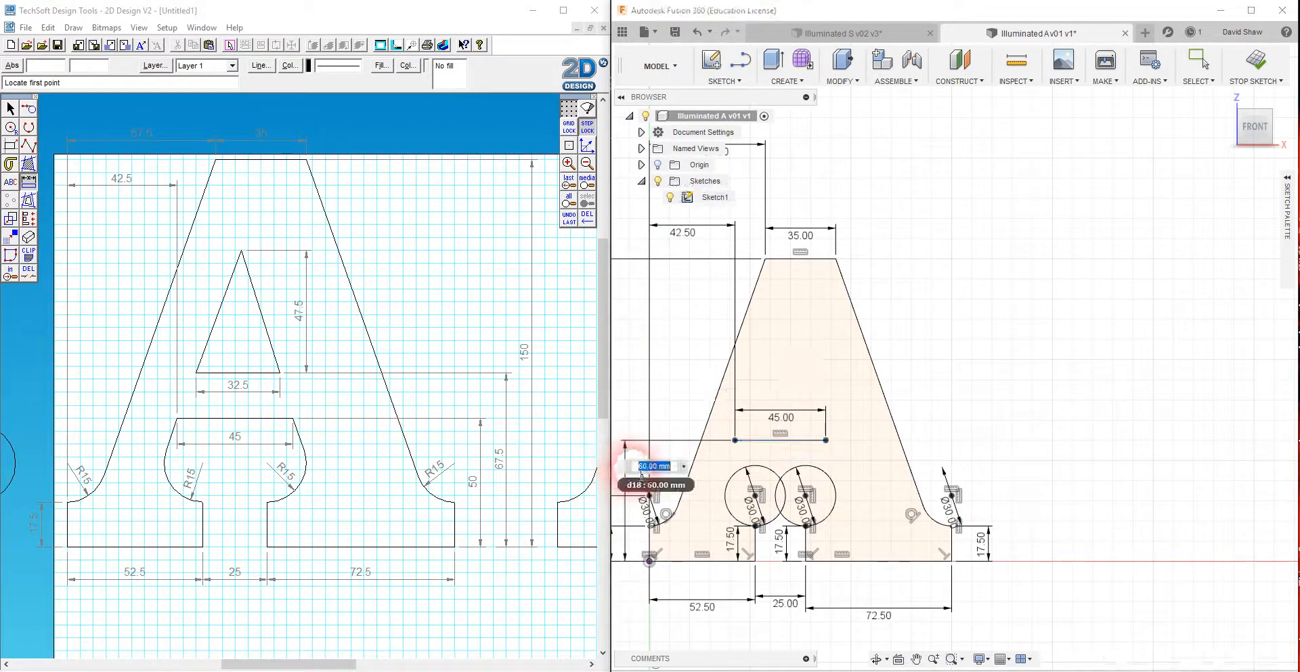
text(50)
key(Return)
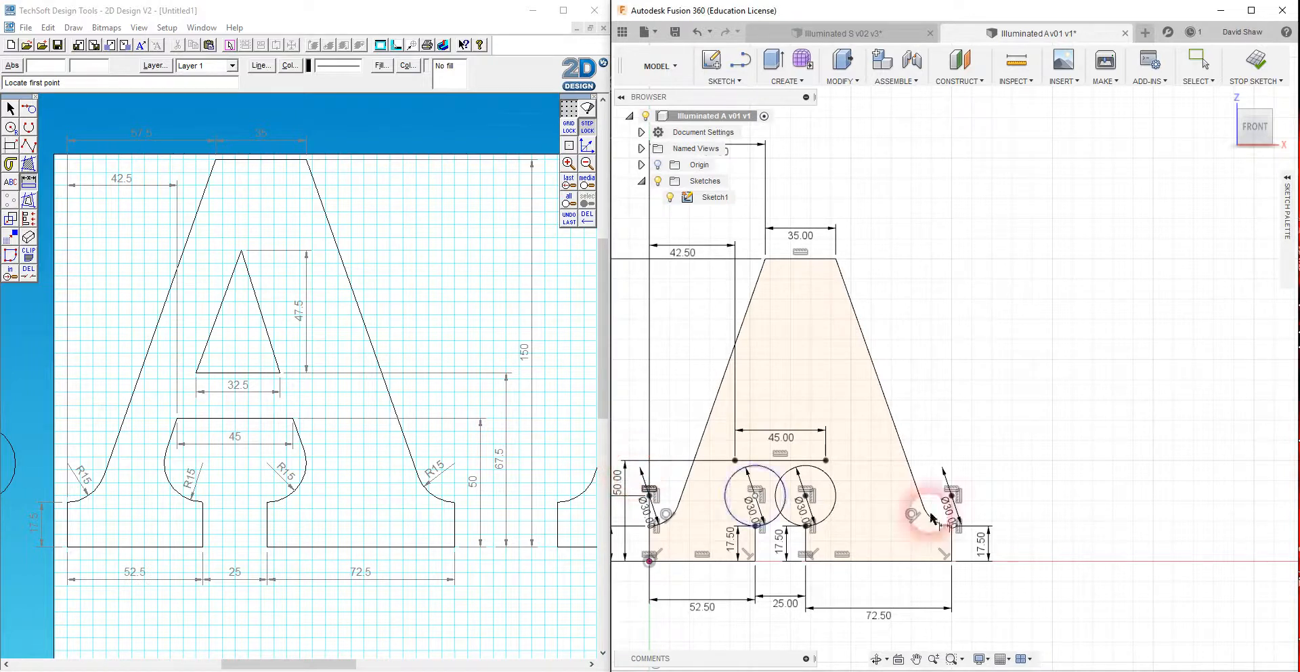
scroll(947, 470, down, 2)
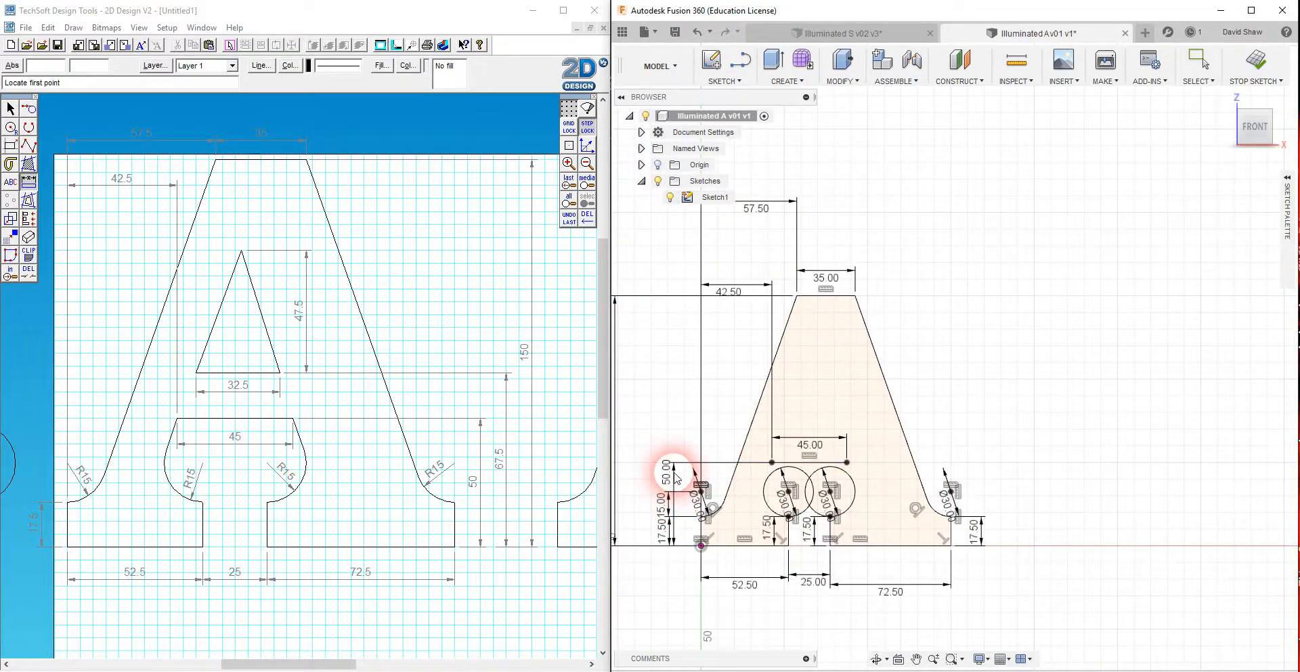
drag(680, 474, 679, 452)
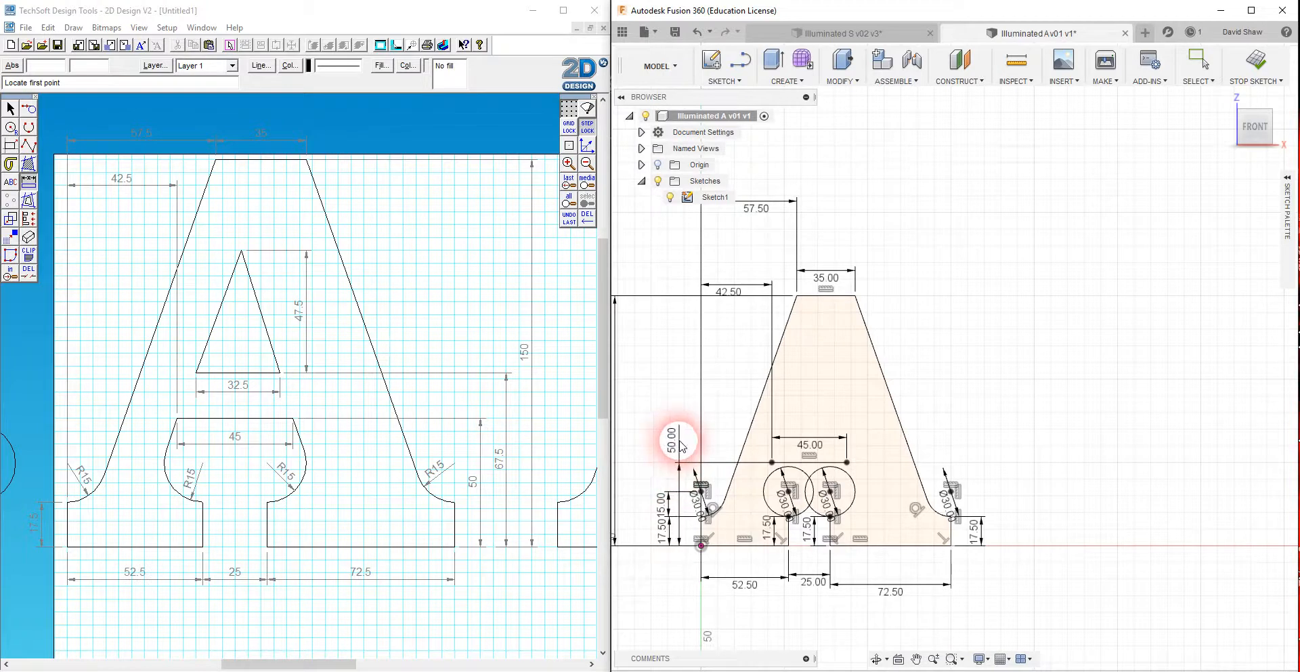
- Draw a slanted line from each end of the 45 mm line, tangent to the outer side of the inner circle below it
scroll(764, 486, up, 4)
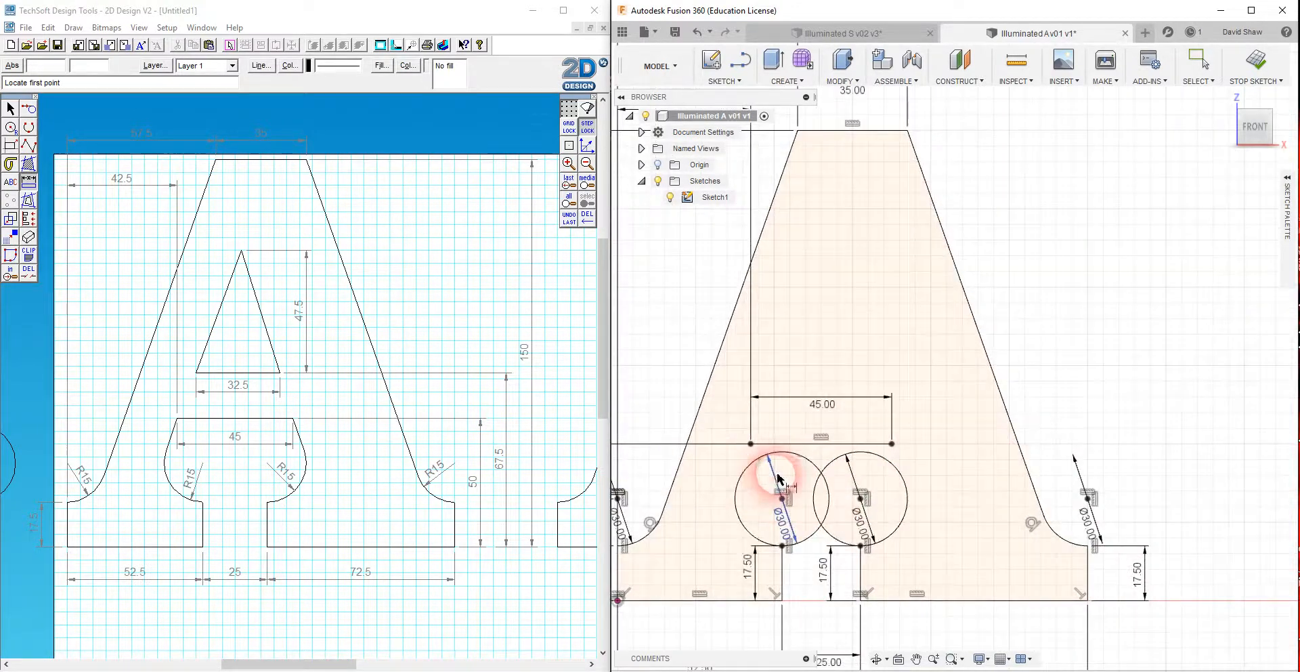
scroll(784, 491, up, 1)
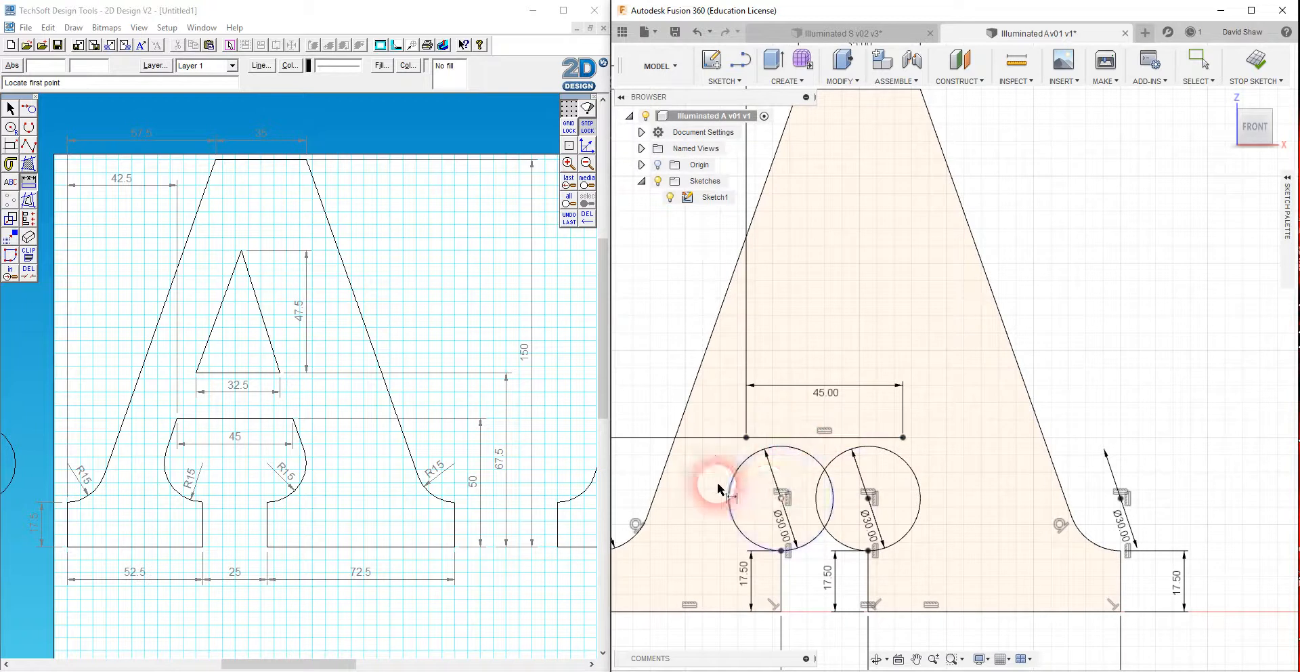
key(t)
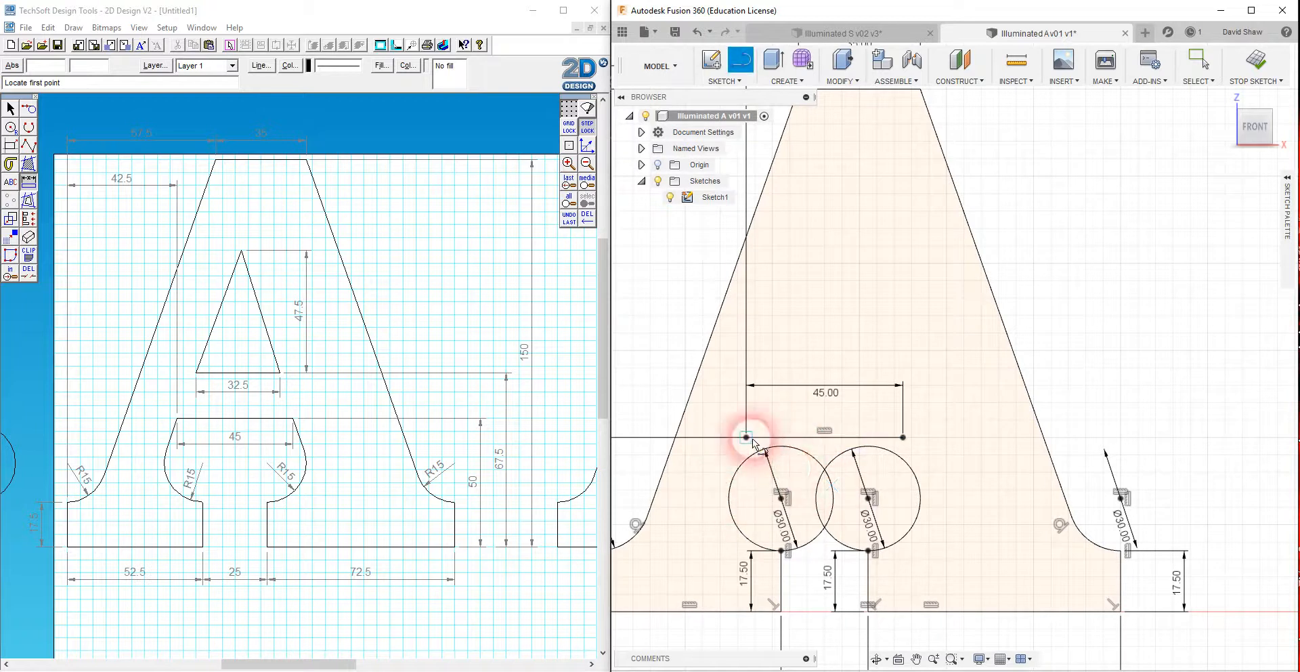
click(746, 437)
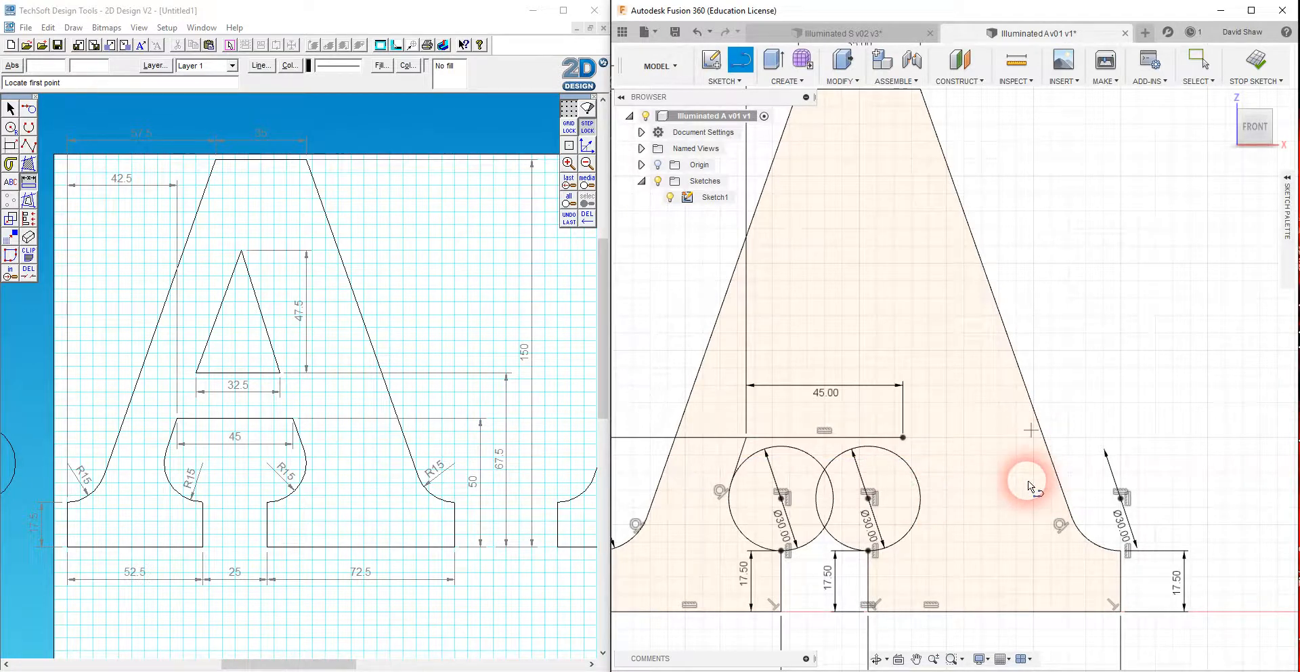
click(911, 463)
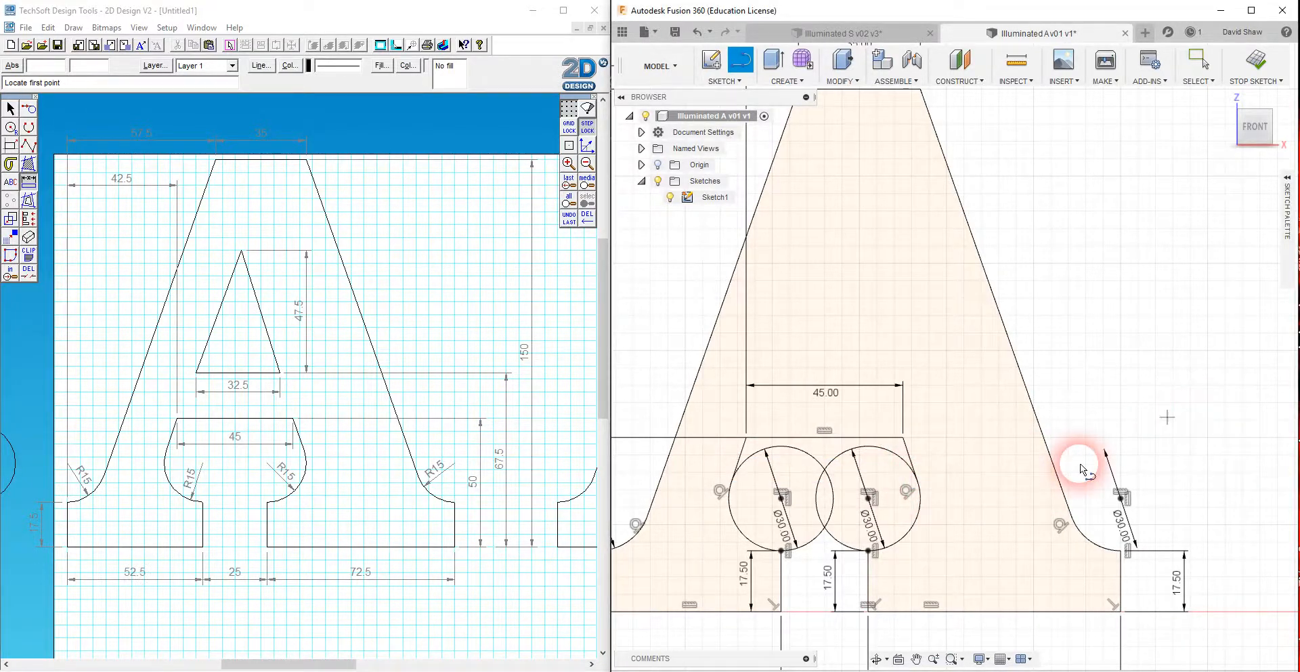
key(Escape)
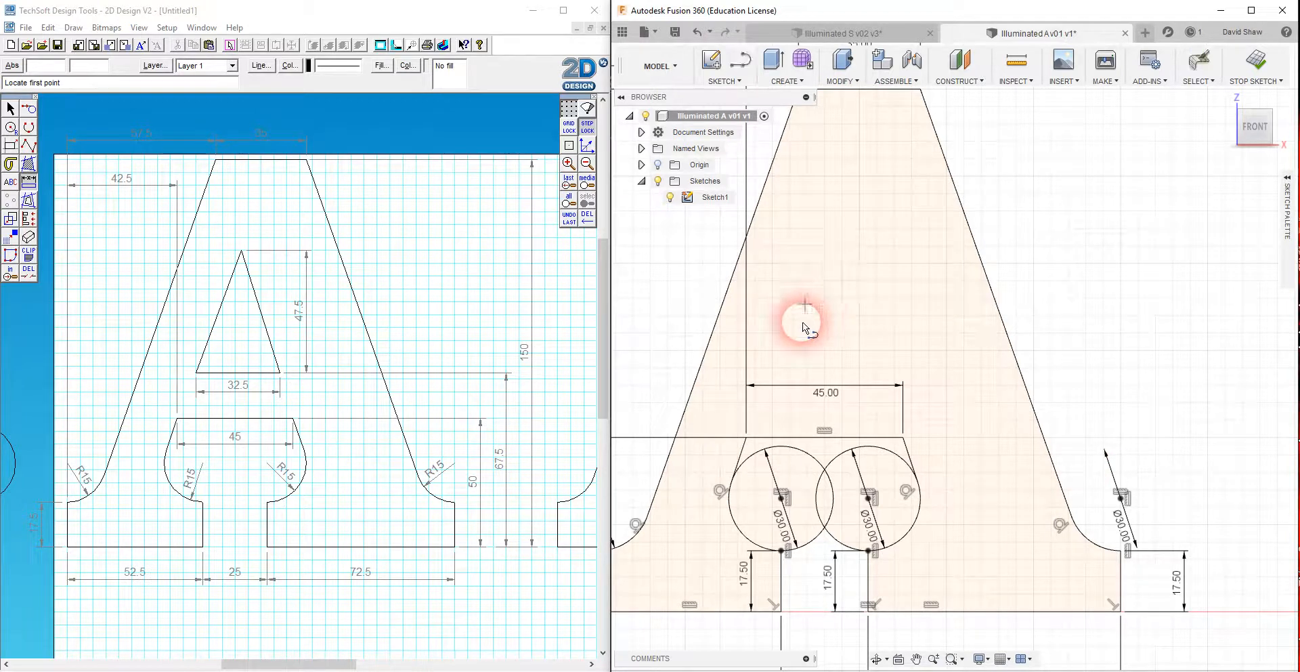
- Trim the upper and overlapping inner arcs of the two middle 30 mm circles, leaving only the cut-out's outer curves
click(787, 449)
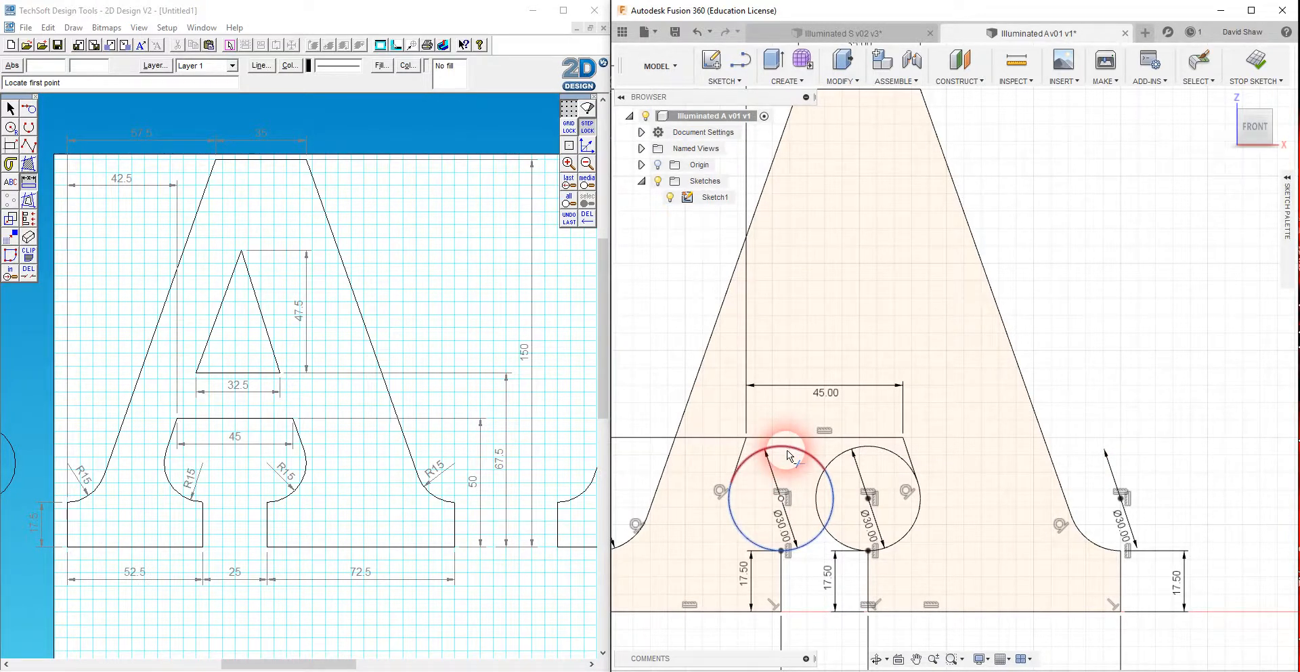
click(787, 449)
click(847, 455)
key(ctrl+z)
key(ctrl+z)
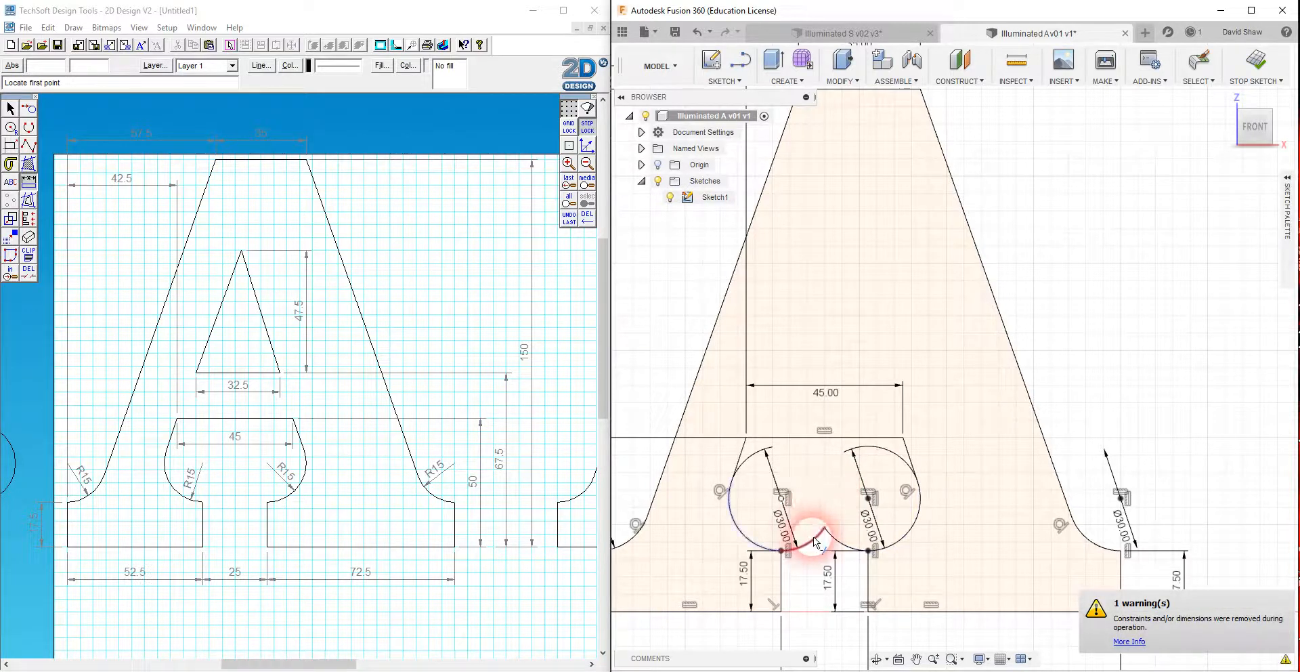
click(815, 542)
click(845, 535)
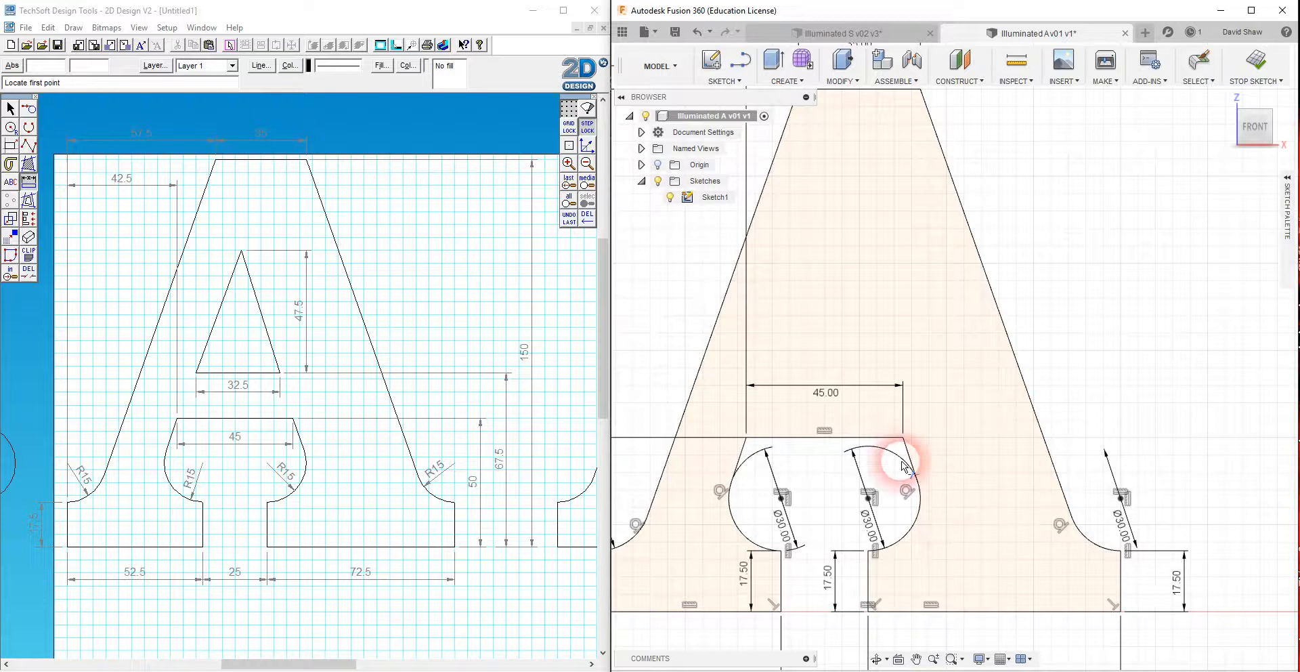
- Sketch a closed triangle with a horizontal base about 35 mm long inside the letter, above the 45 mm line
scroll(761, 517, down, 3)
scroll(856, 528, down, 2)
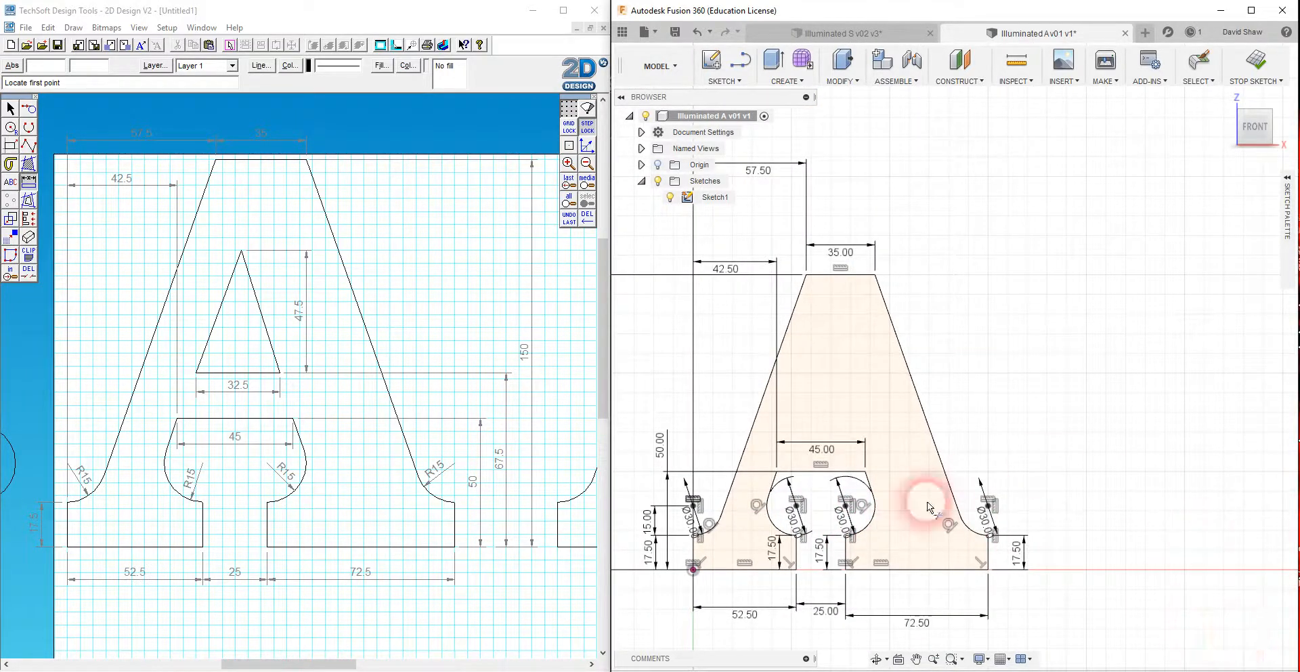
scroll(1056, 435, up, 2)
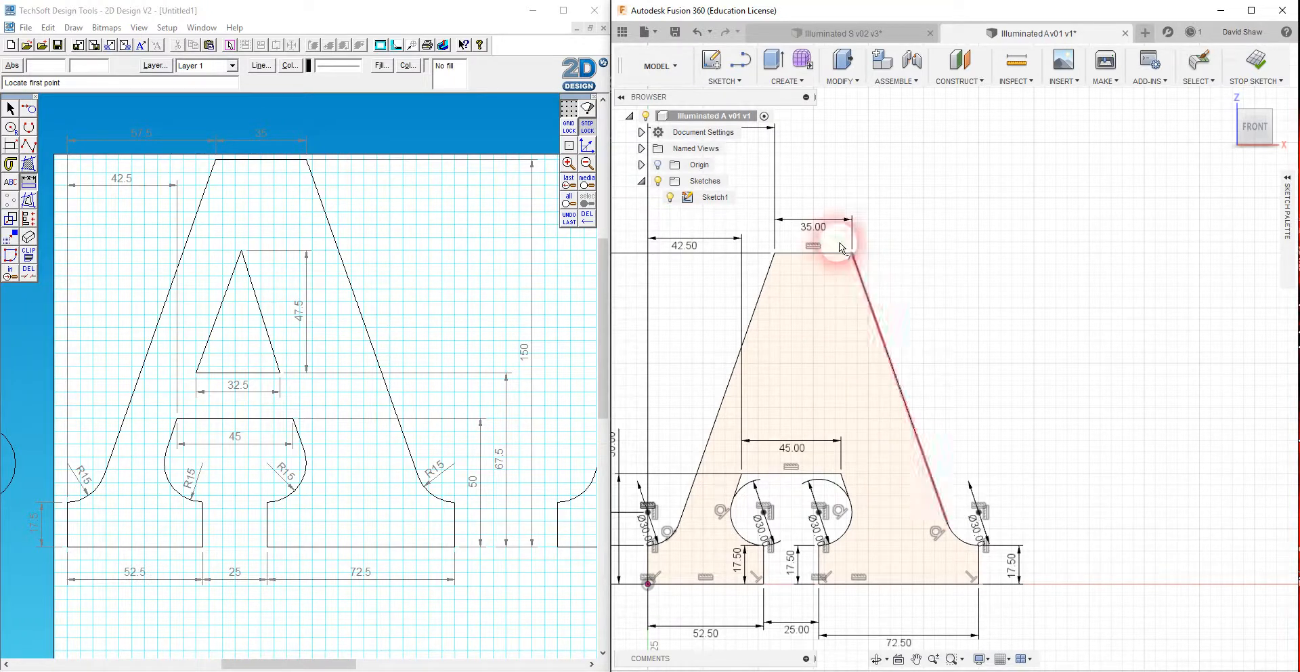
click(740, 61)
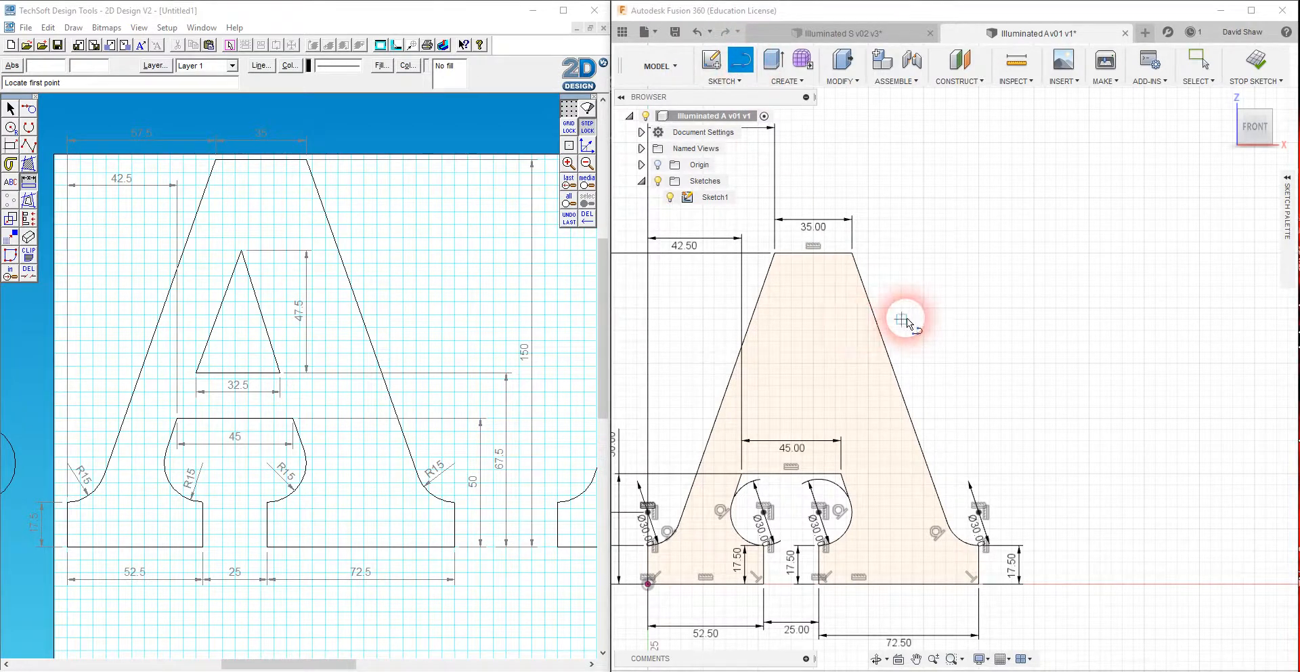
click(758, 418)
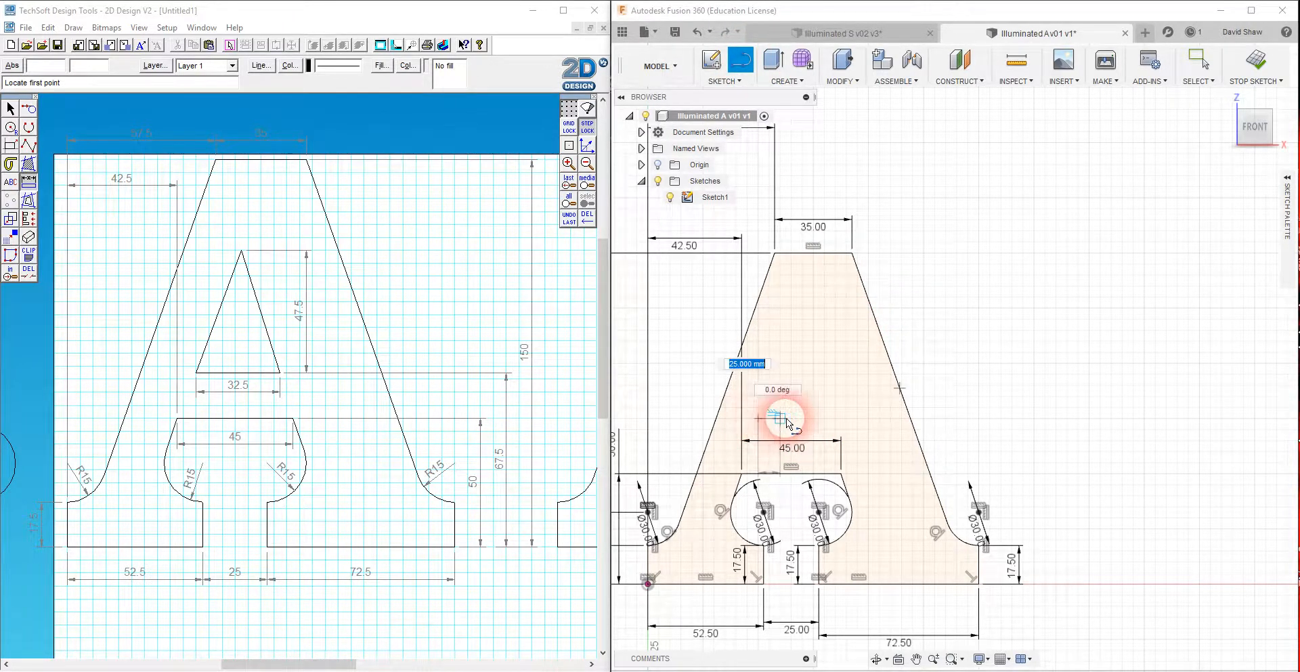
click(836, 418)
click(802, 308)
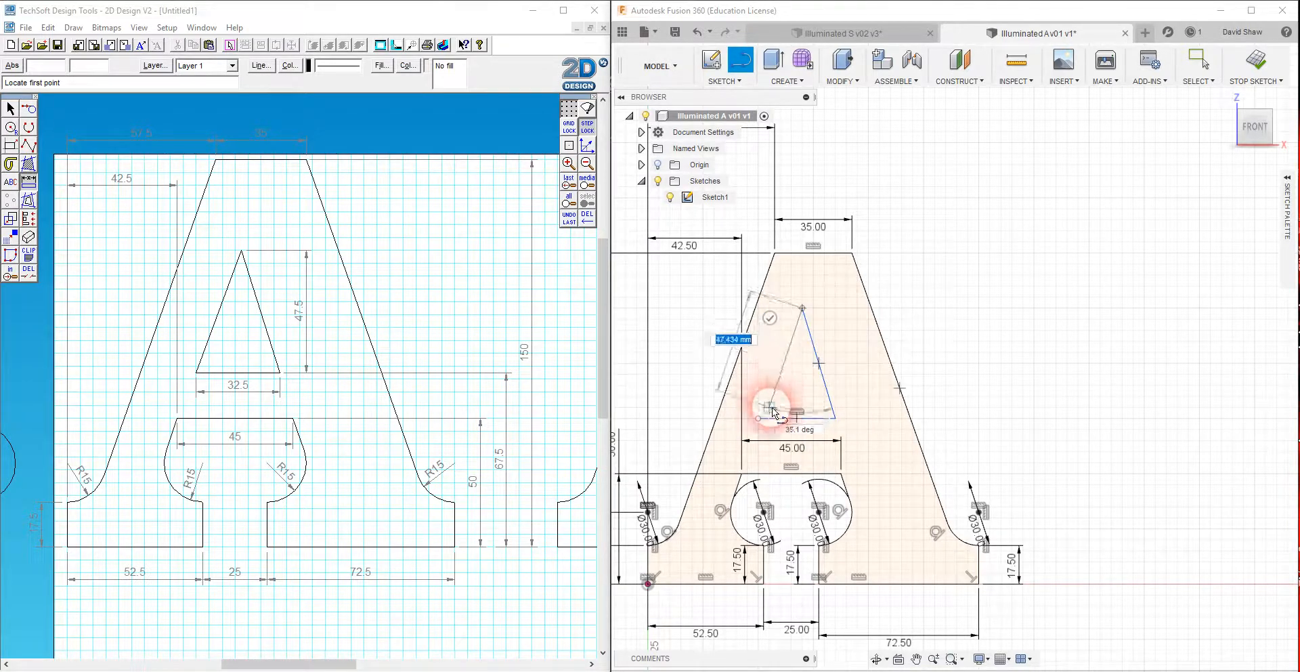
click(759, 418)
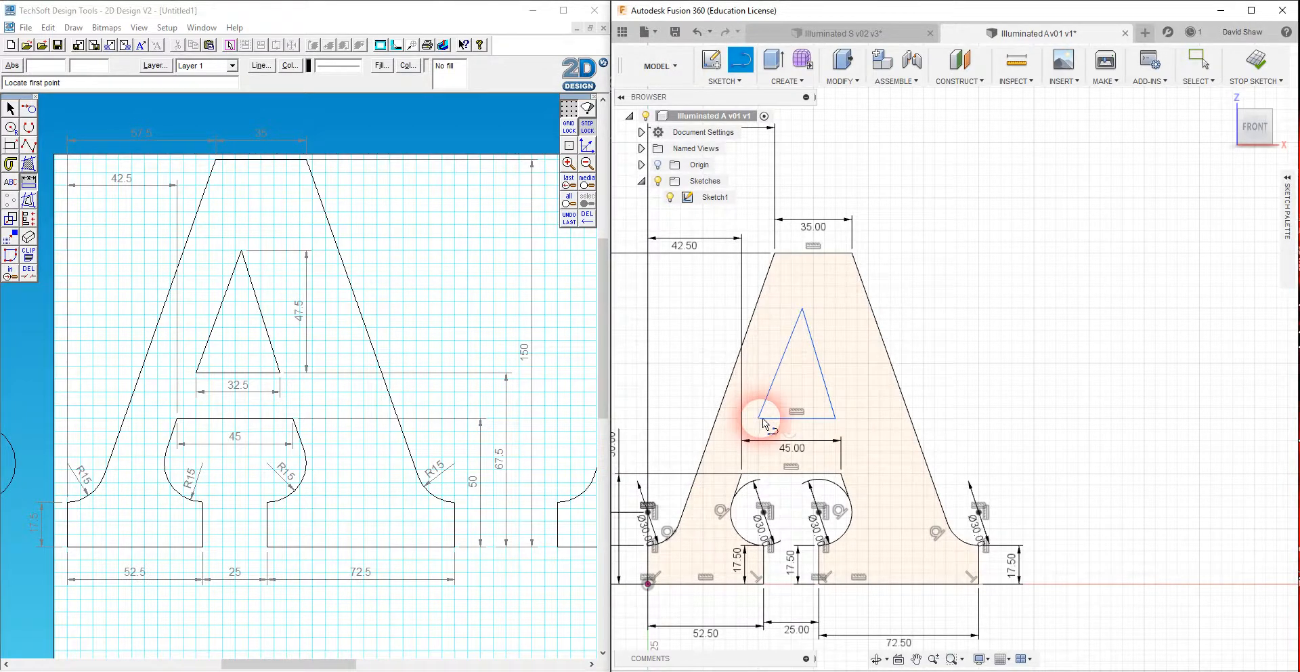
right_click(959, 385)
click(1014, 401)
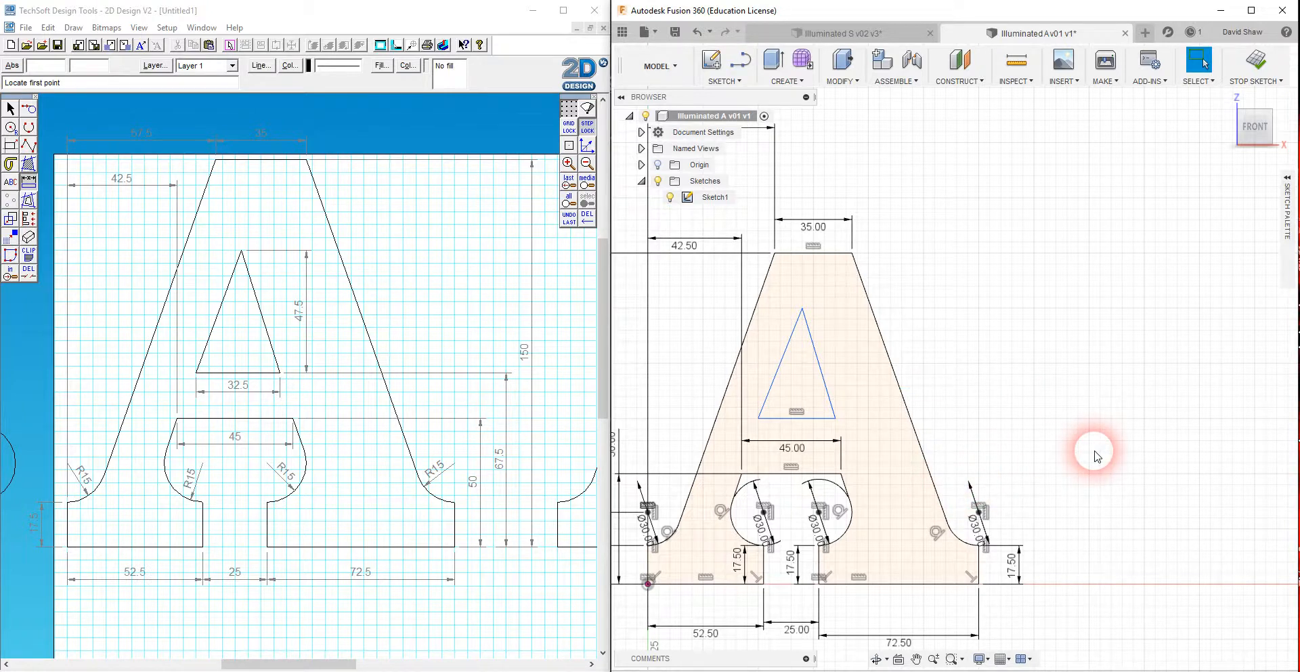
- Set the triangle's base length to 32.5 mm and move the overlapping 45 mm dimension label lower
key(d)
click(792, 418)
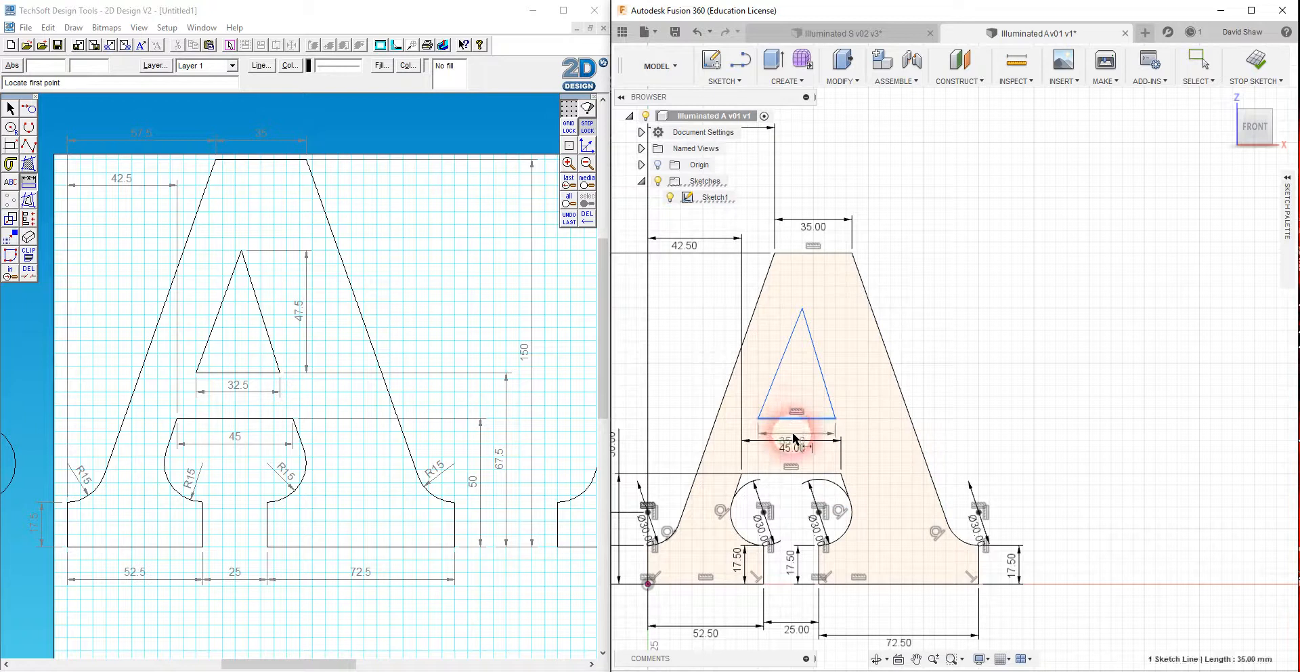
click(829, 447)
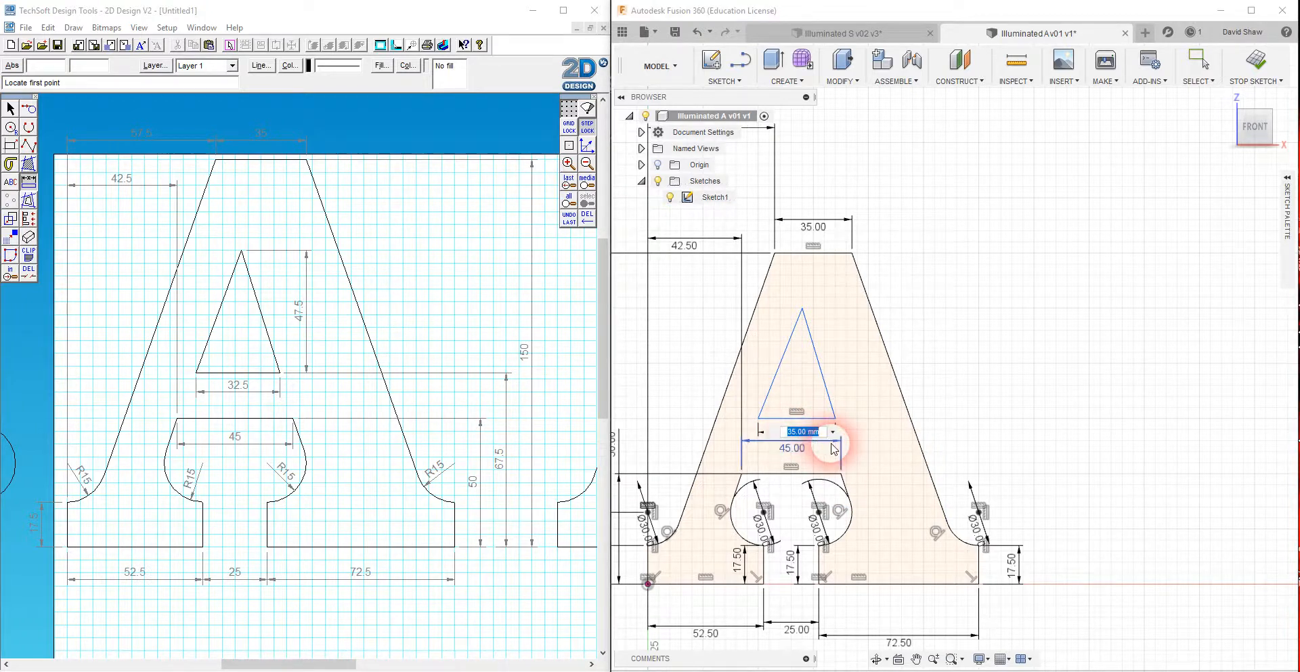
text(32.5)
key(Return)
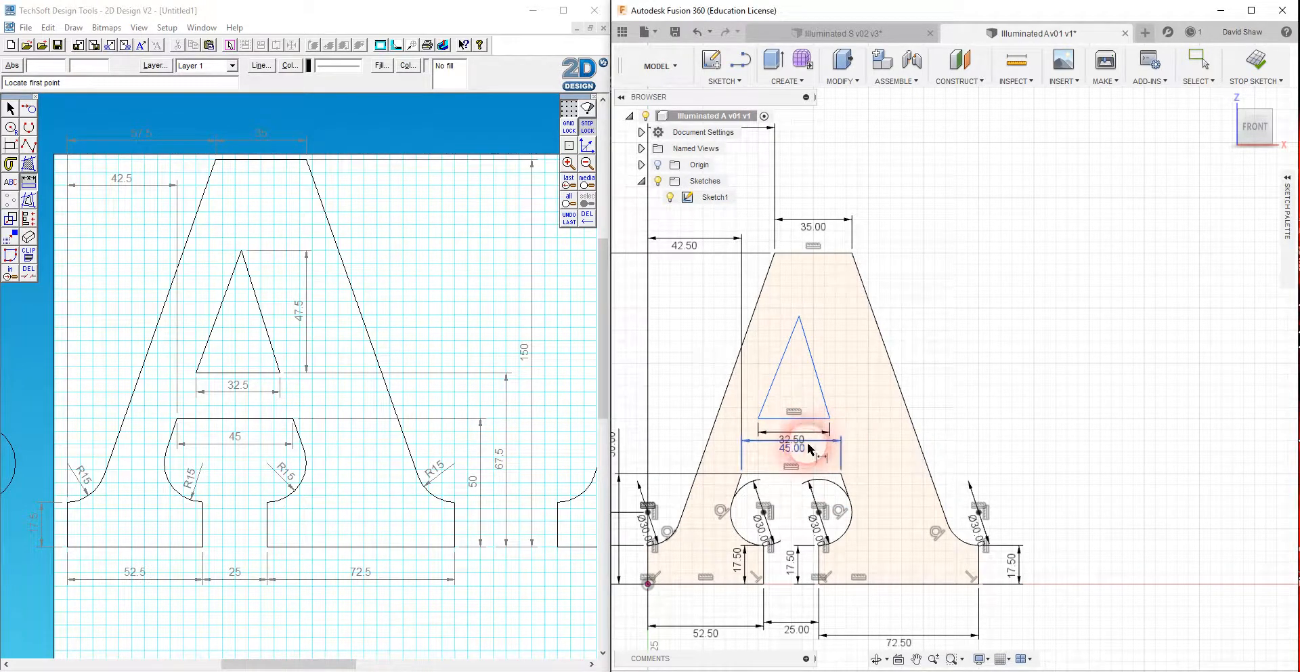
drag(804, 459, 791, 462)
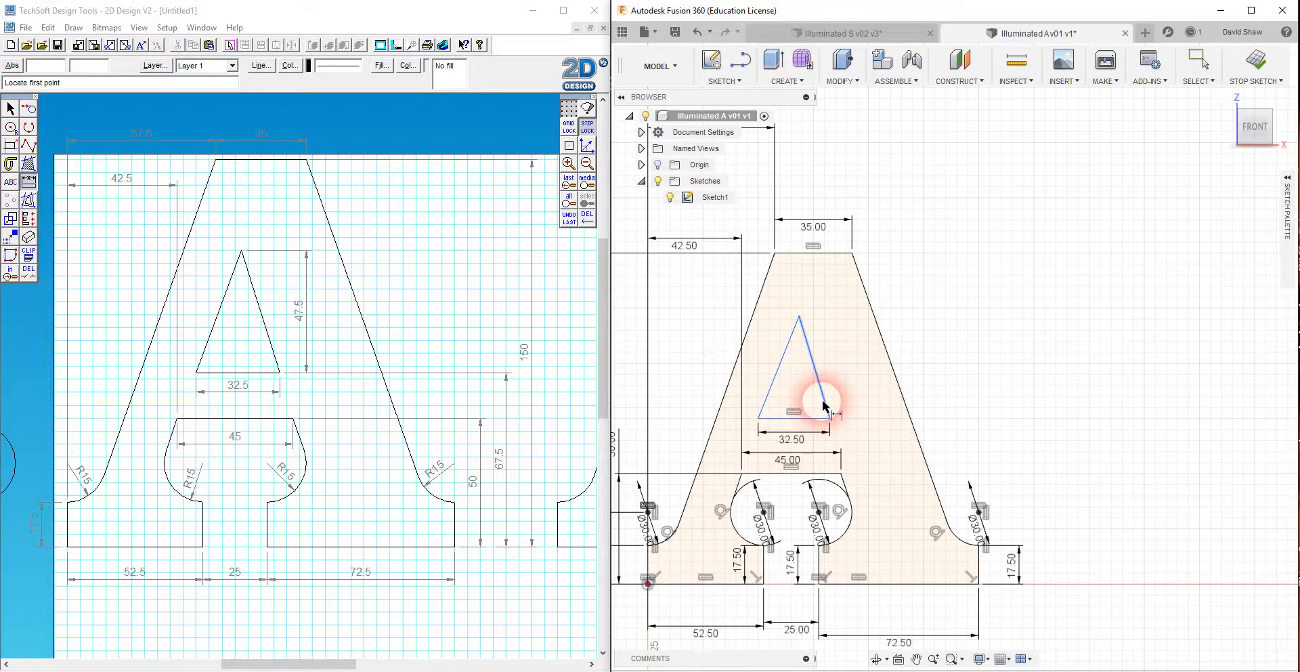
- Dimension the triangle's height from base to apex at 47.5 mm, placing the label outside the letter's right side
click(813, 421)
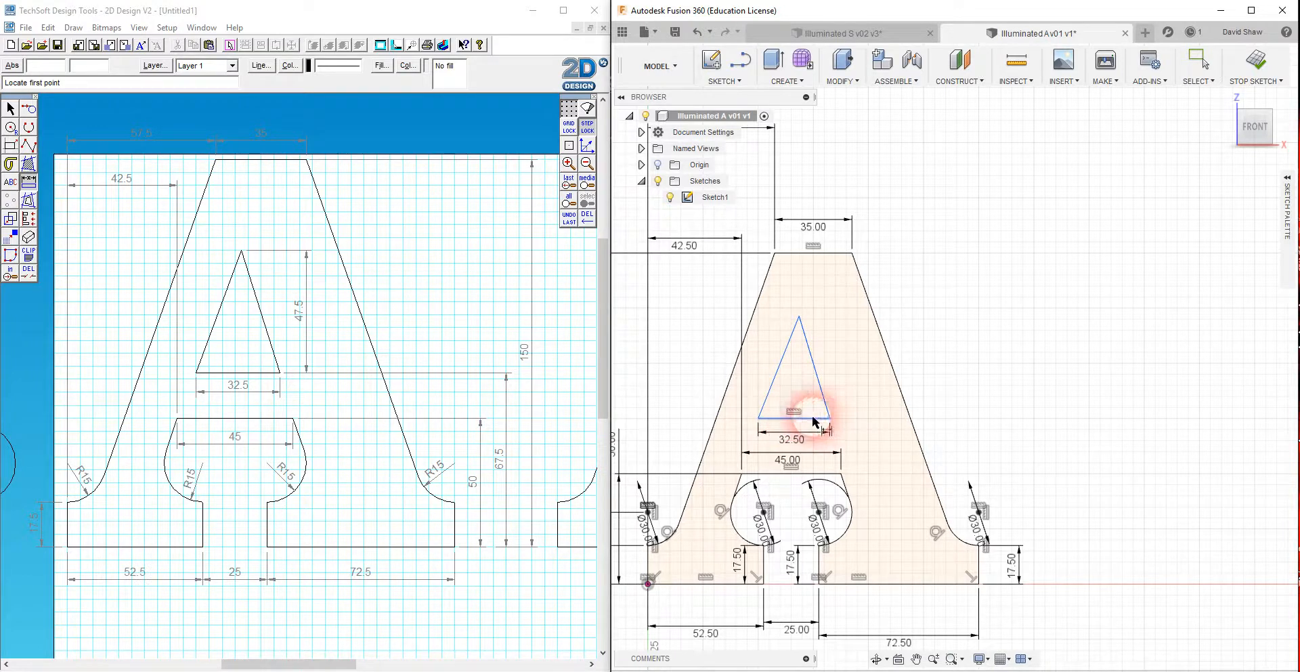
click(800, 317)
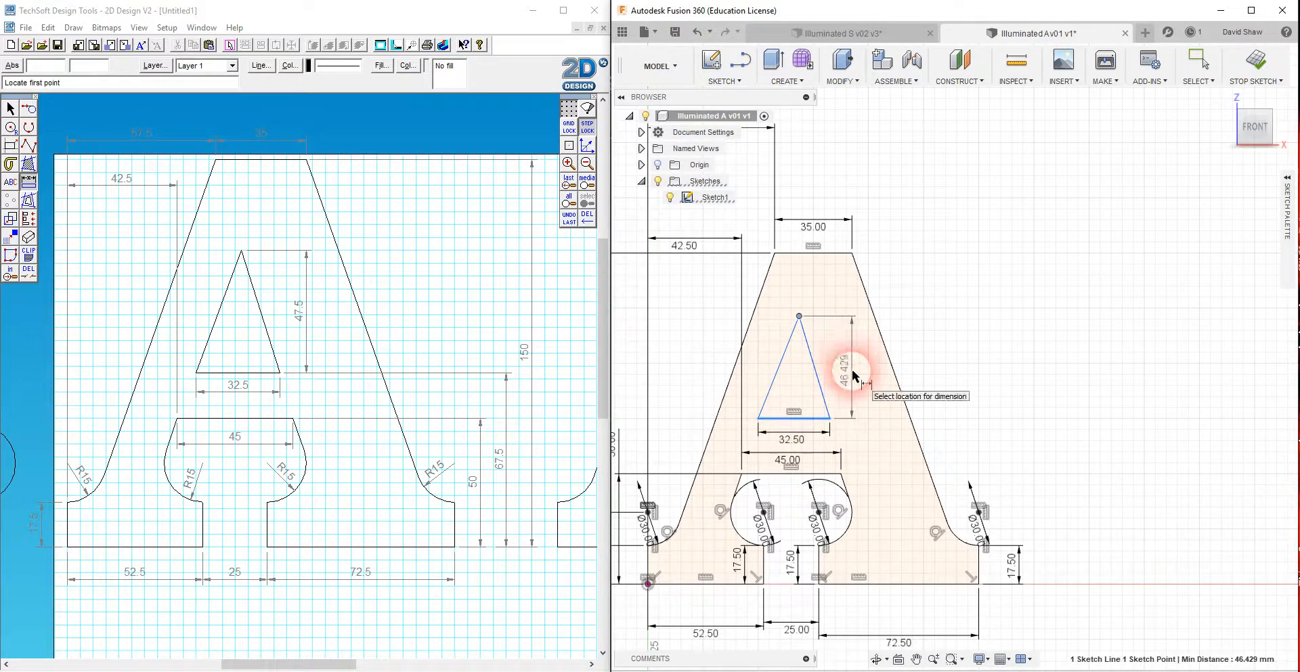
click(963, 366)
text(47.5)
key(Return)
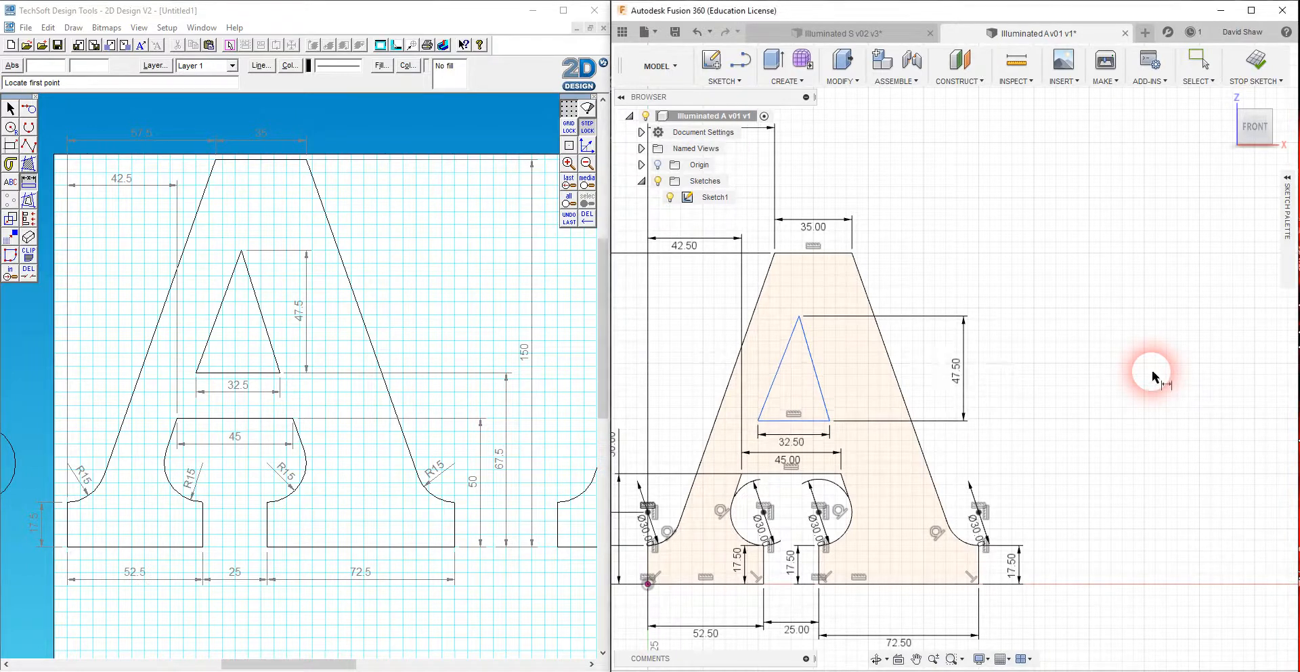
- Set the triangle base's vertical distance from the origin to 67.5 mm
click(812, 422)
click(648, 585)
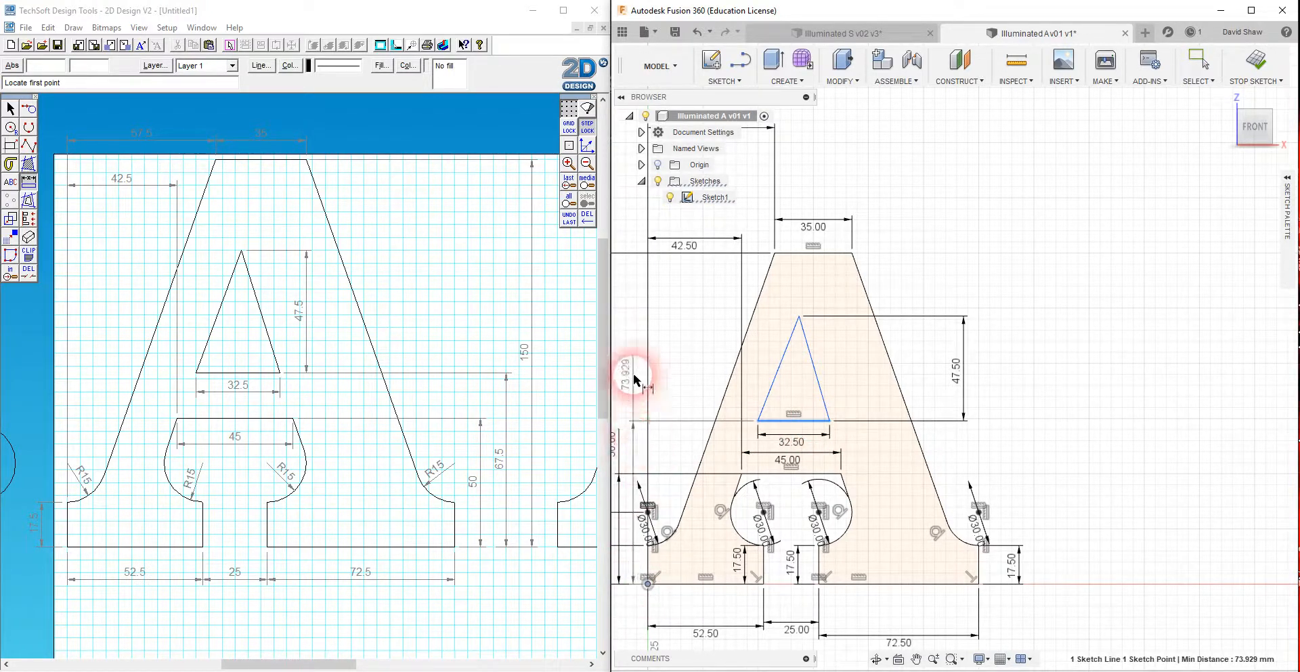
click(634, 376)
text(67.5)
key(Return)
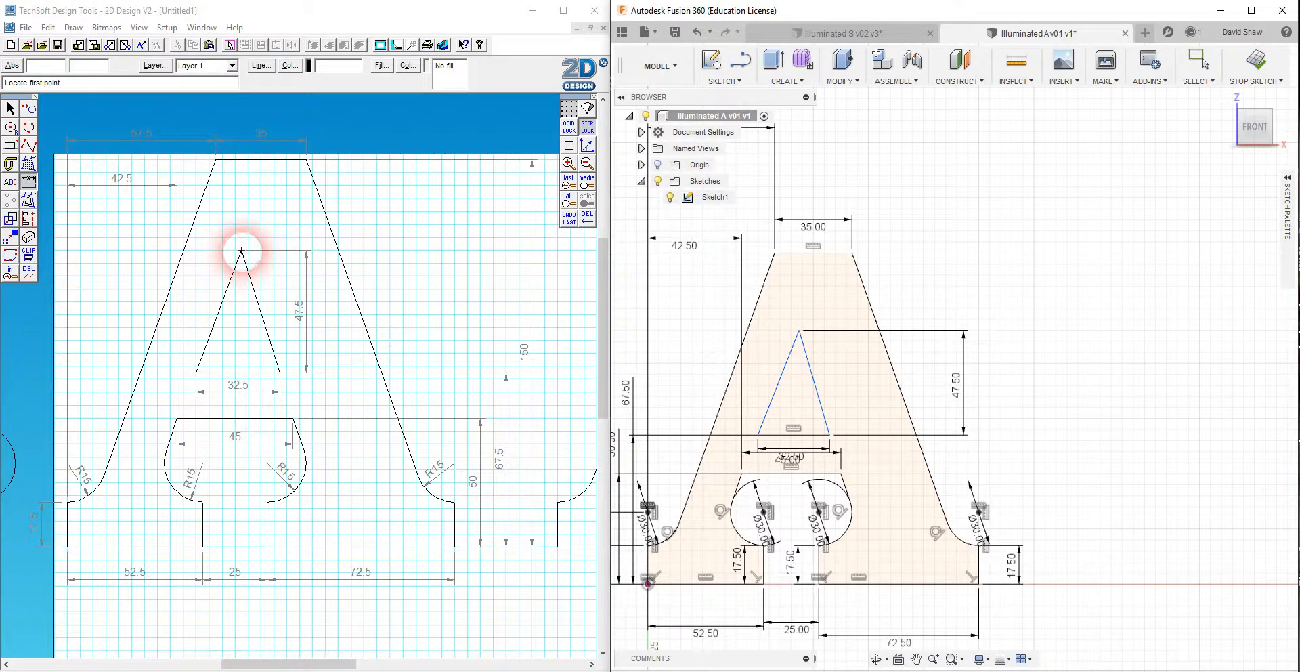
- Dimension the triangle apex's horizontal offset in the 2D Design reference, and set its distance from the origin to 67.5 mm in Fusion 360
click(21, 110)
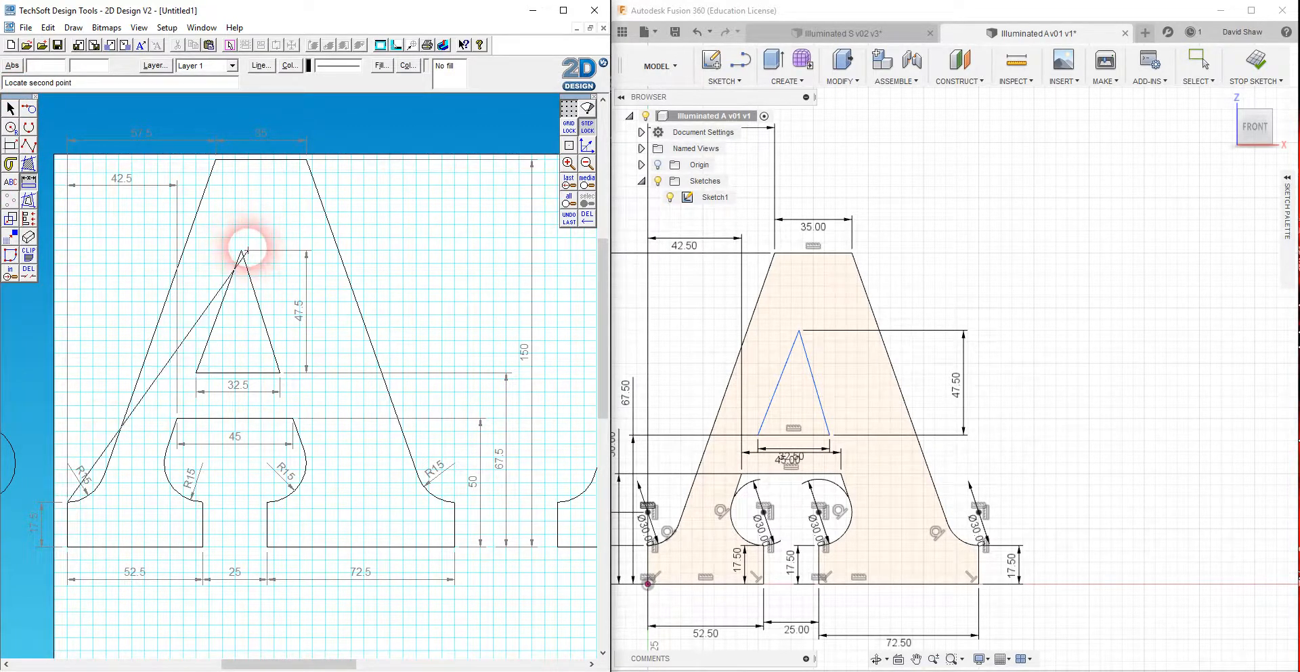
click(241, 250)
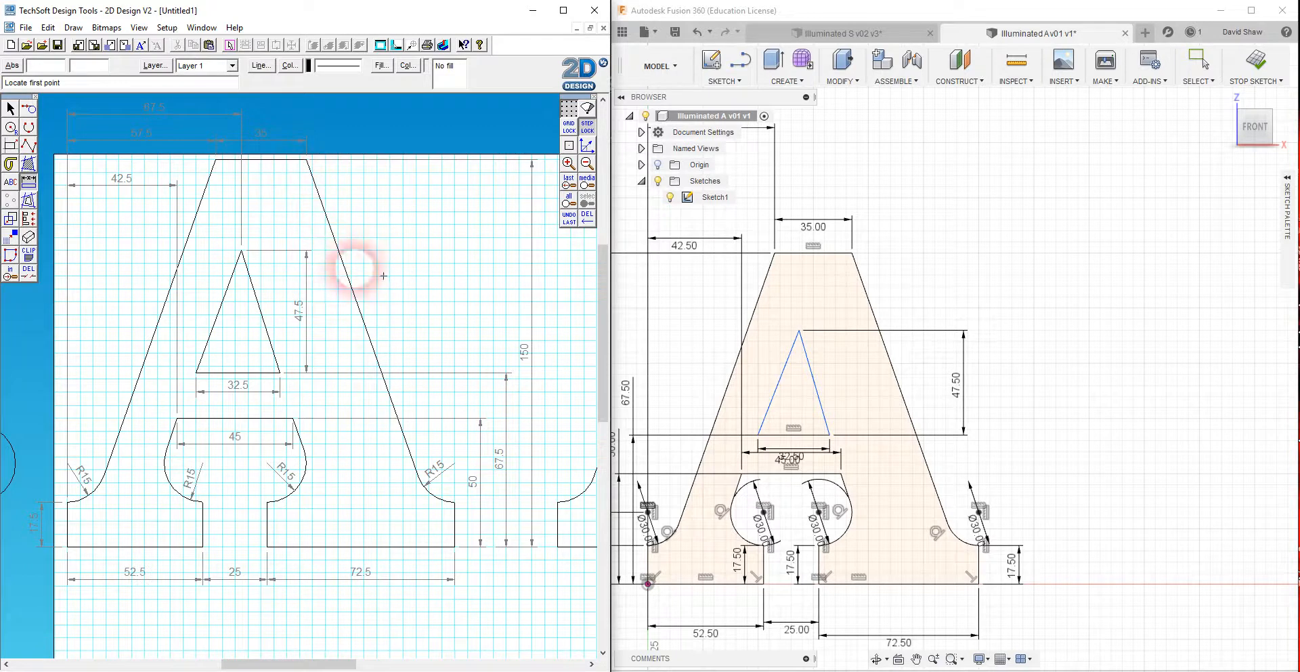
click(906, 14)
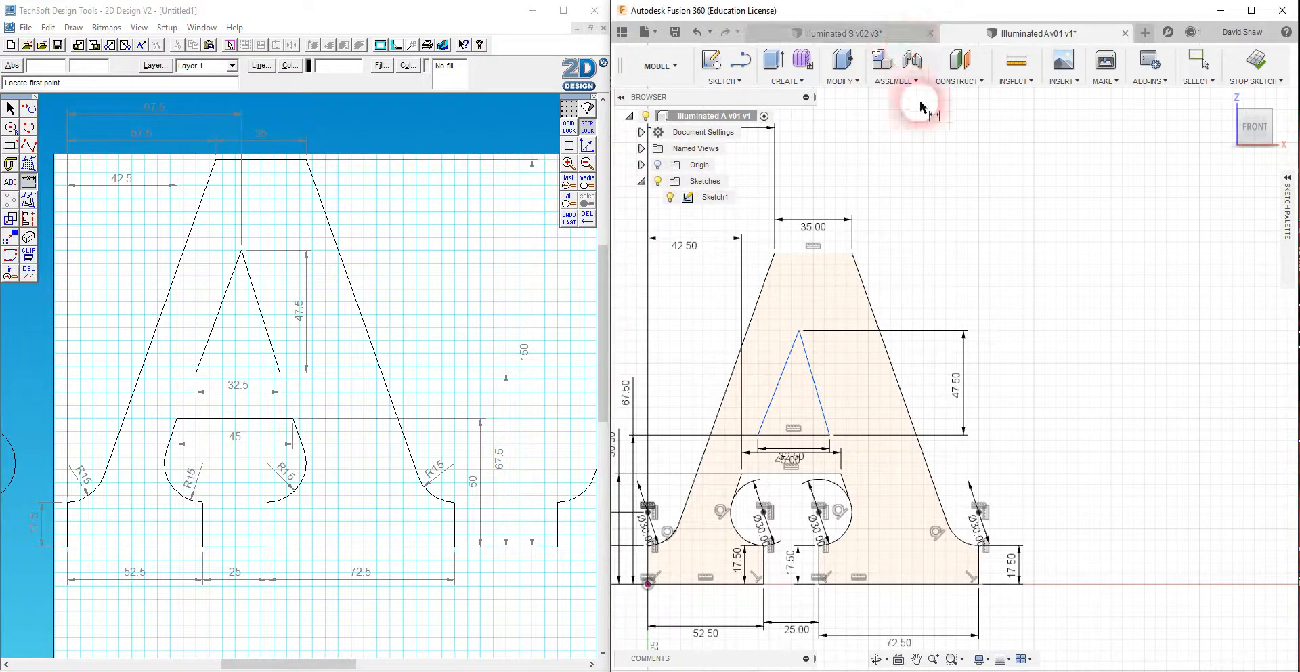
click(799, 330)
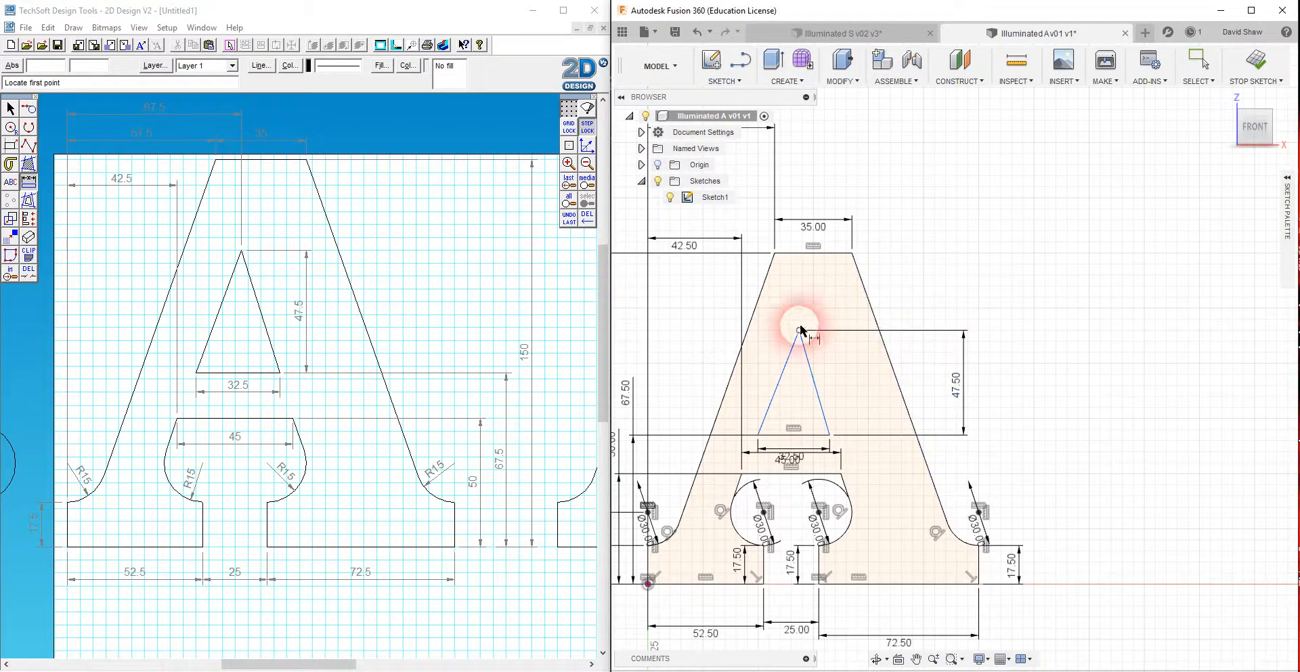
click(648, 584)
click(704, 477)
scroll(718, 406, down, 2)
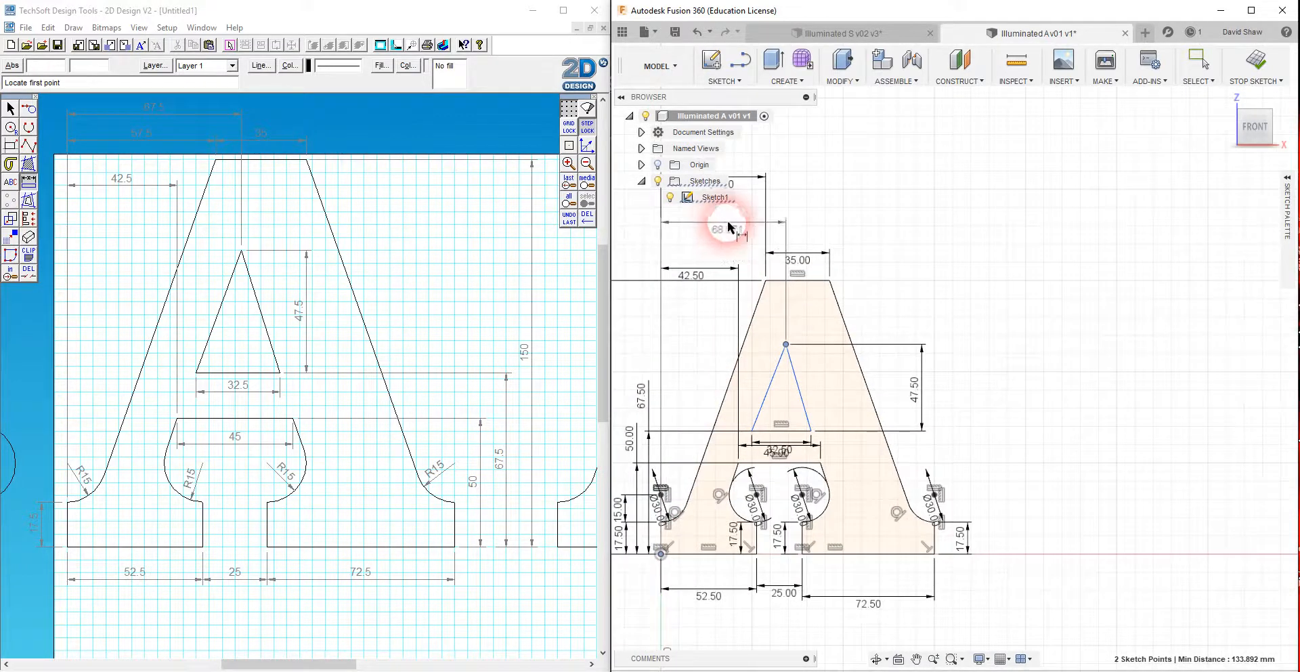
click(733, 227)
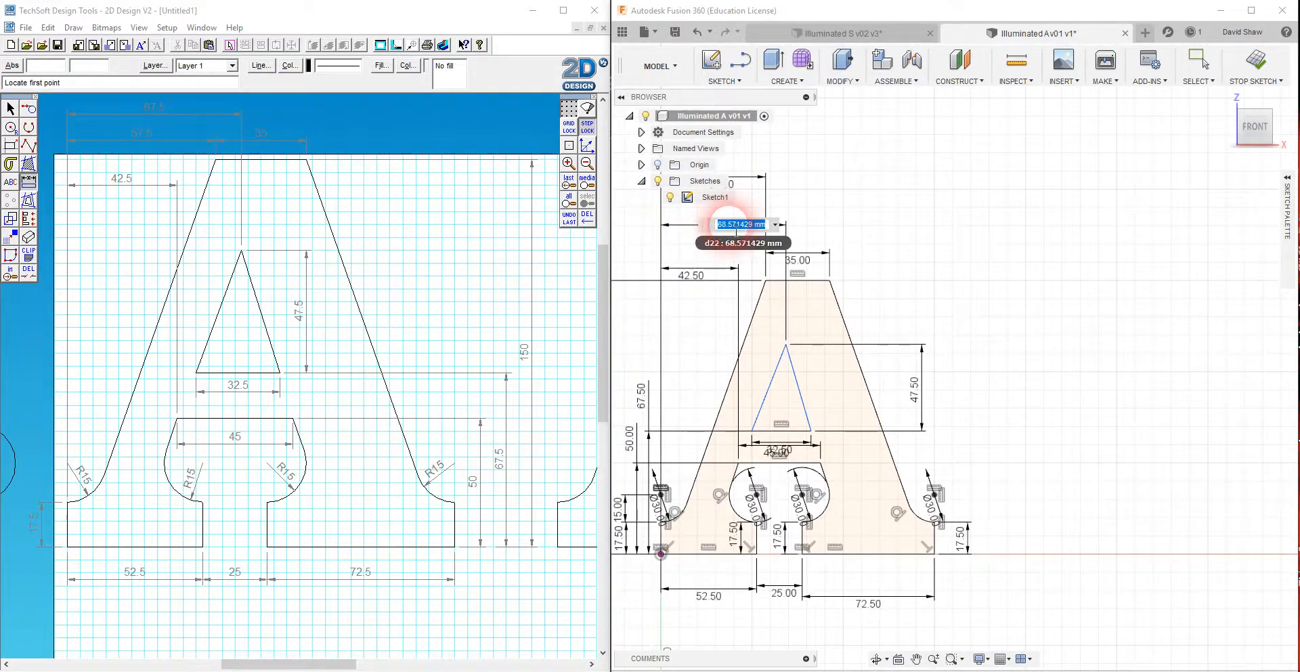
text(67.5)
key(Return)
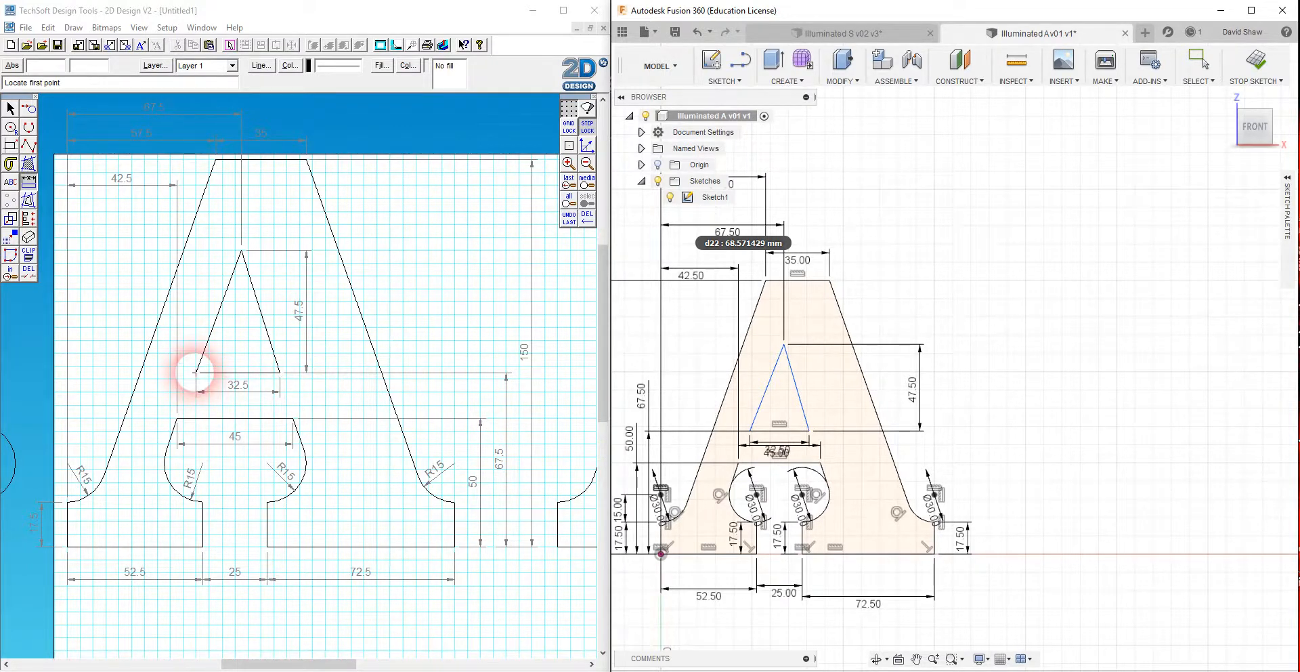
- Dimension the triangle's lower-left corner offset in the 2D Design reference, and set its horizontal distance from the origin to 50 mm in Fusion 360
click(261, 14)
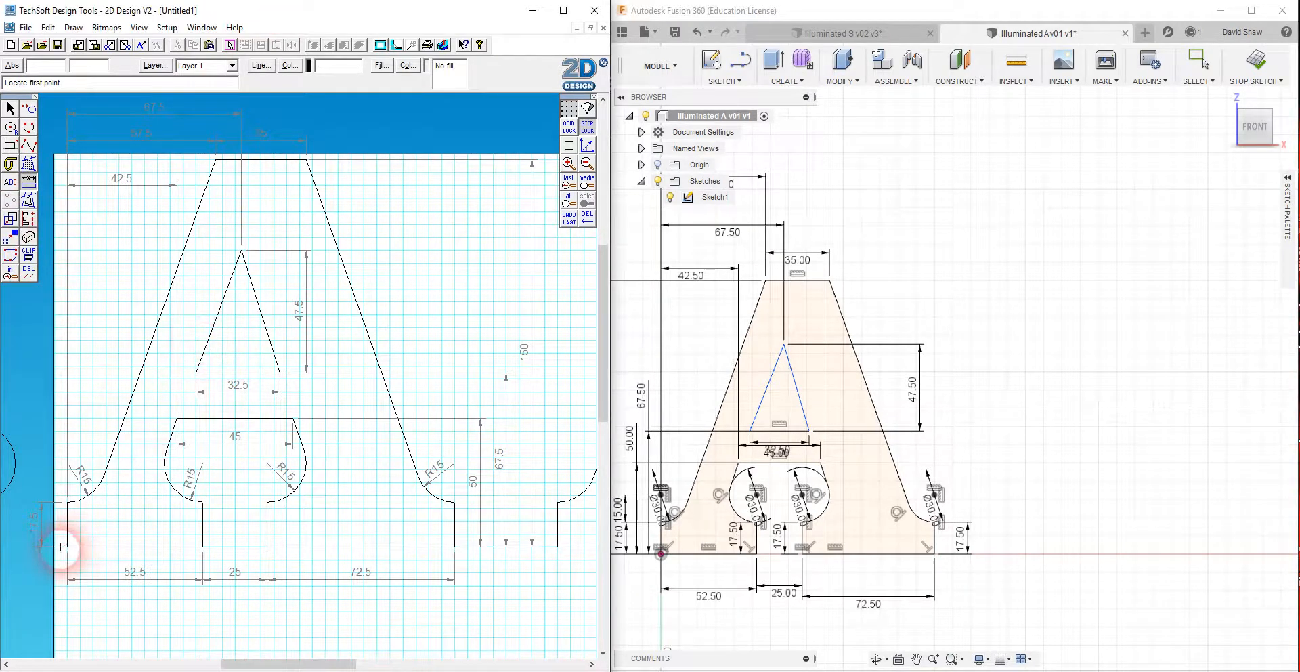
click(196, 372)
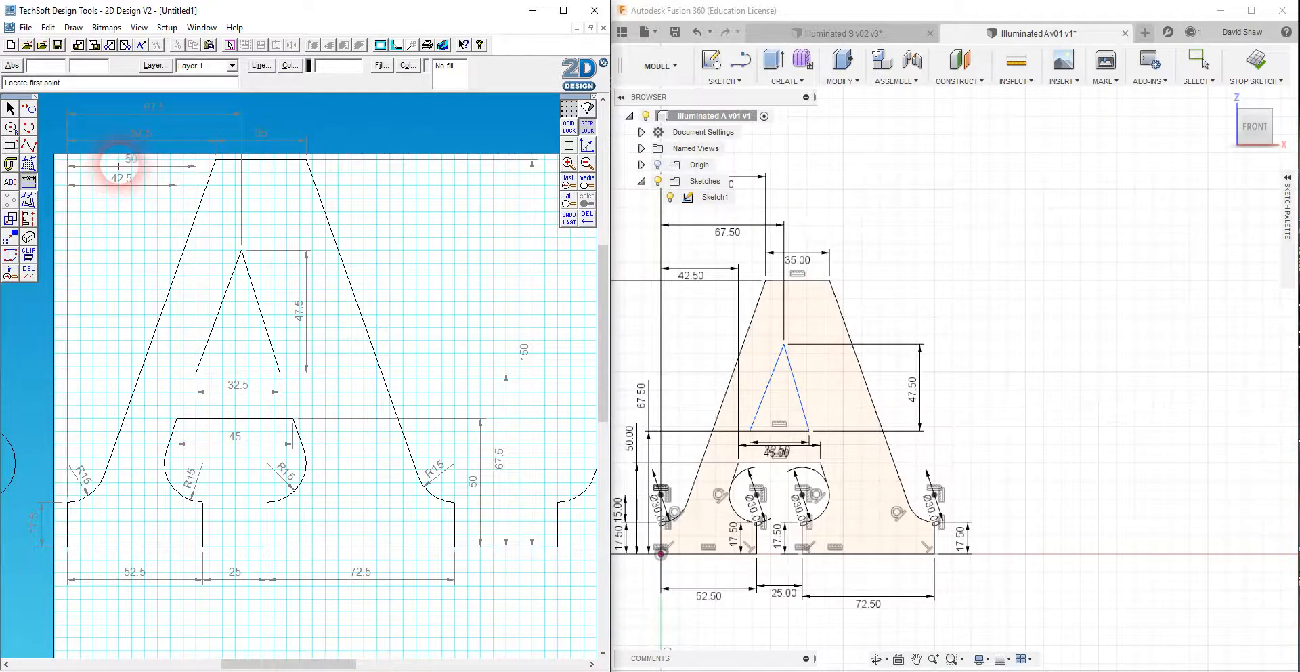
click(947, 11)
click(750, 431)
click(664, 551)
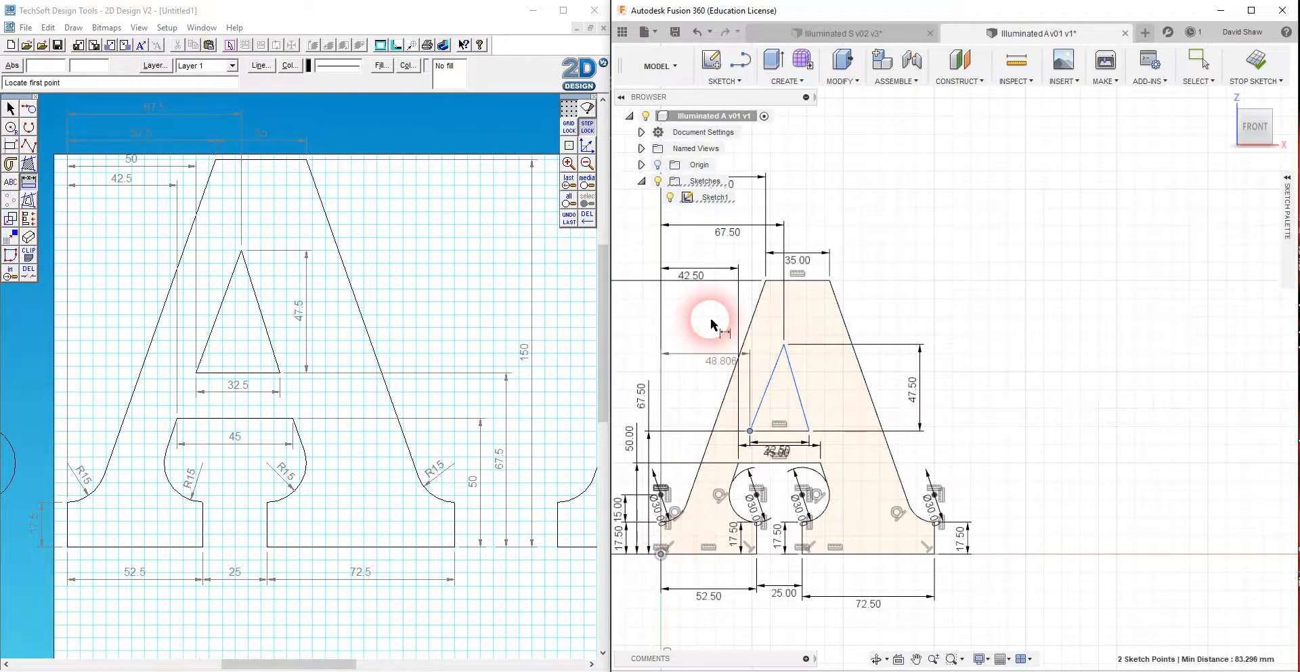
click(699, 257)
text(50)
key(Return)
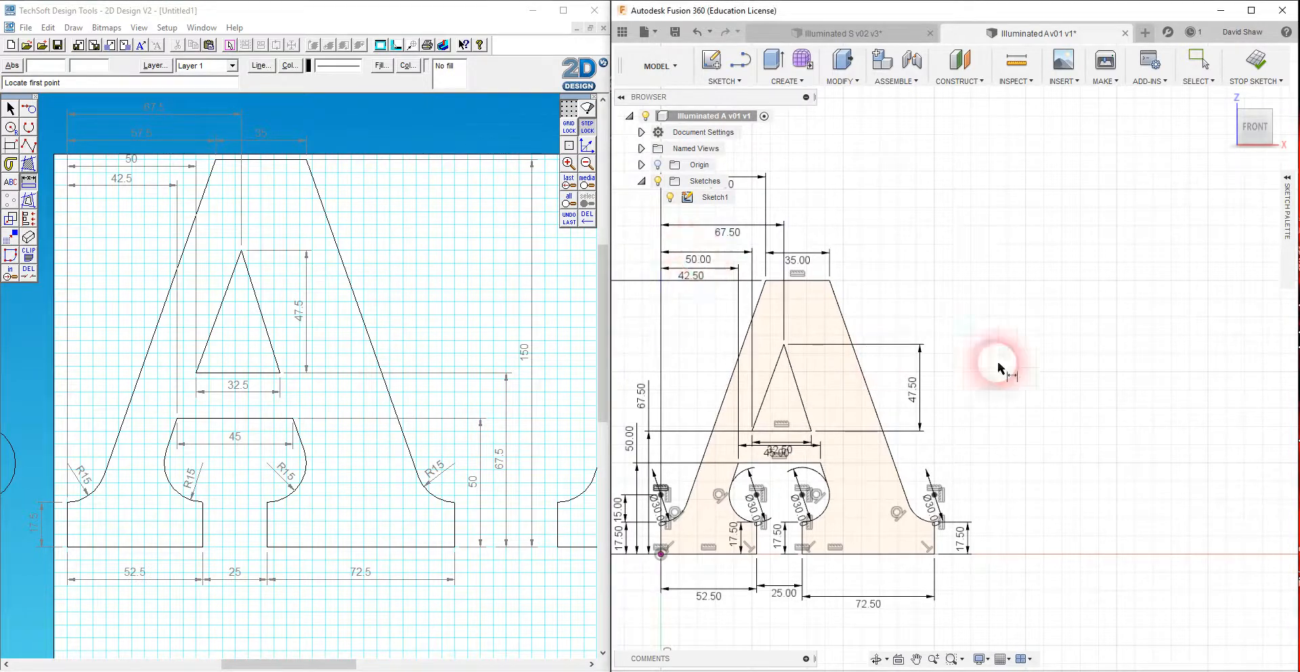
key(Escape)
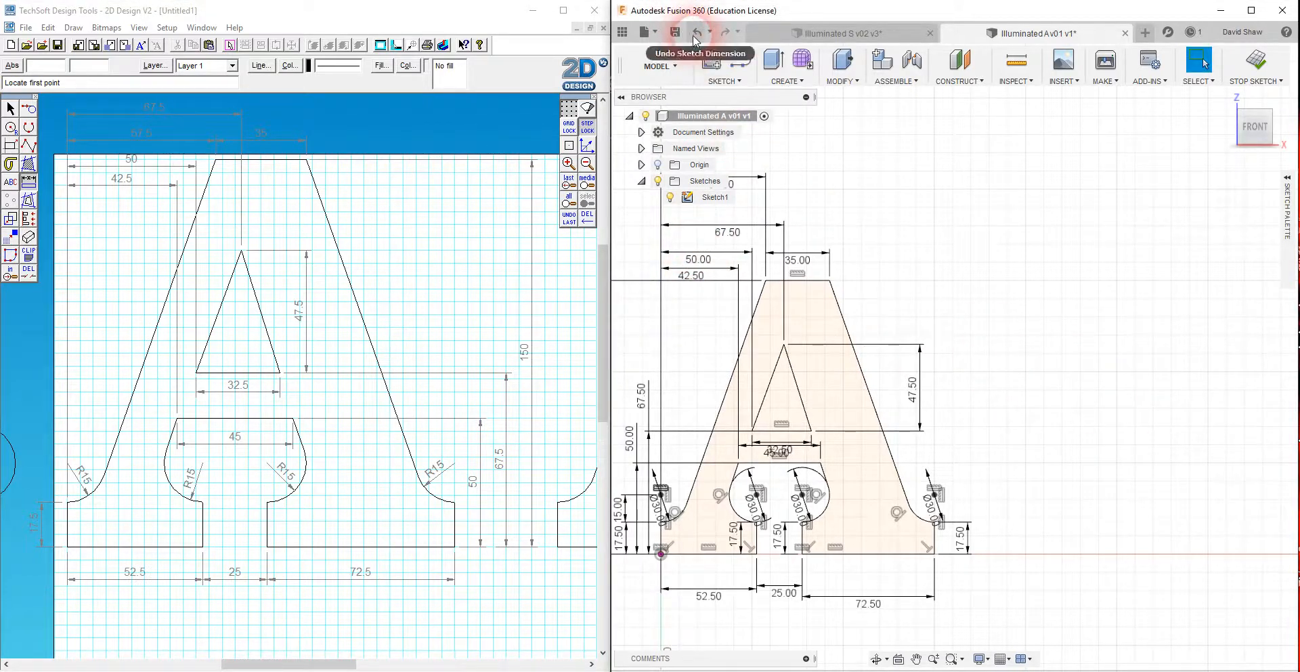
click(726, 37)
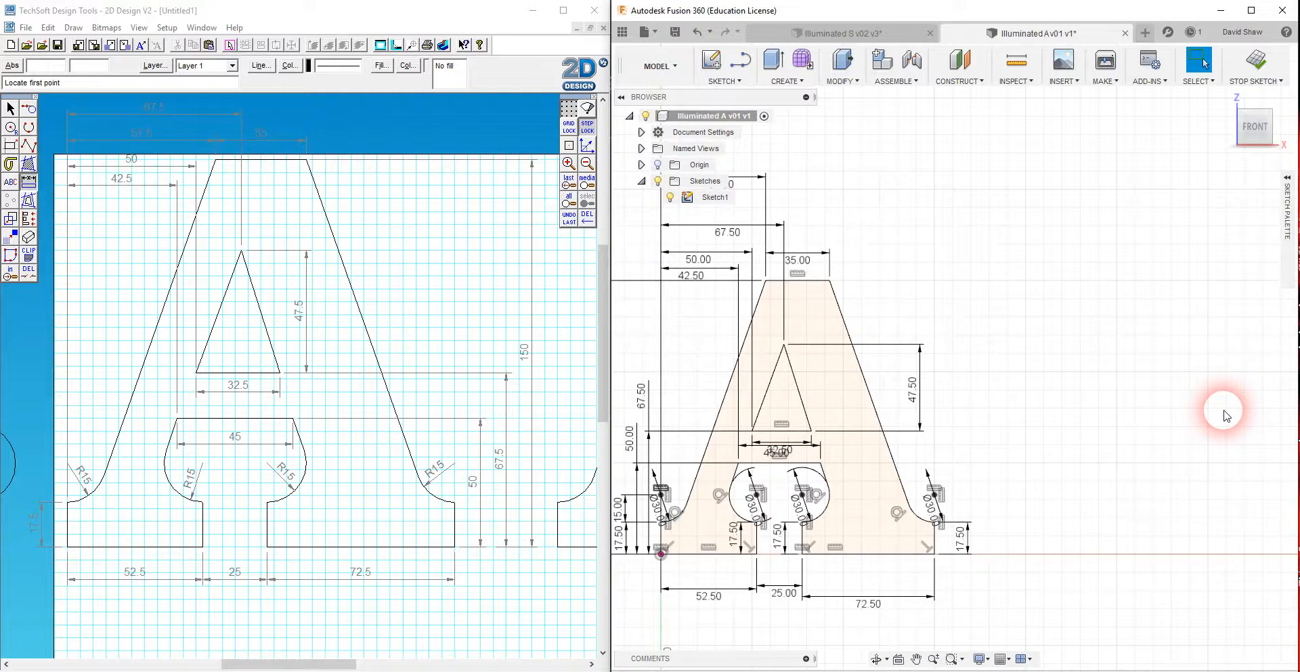
click(819, 352)
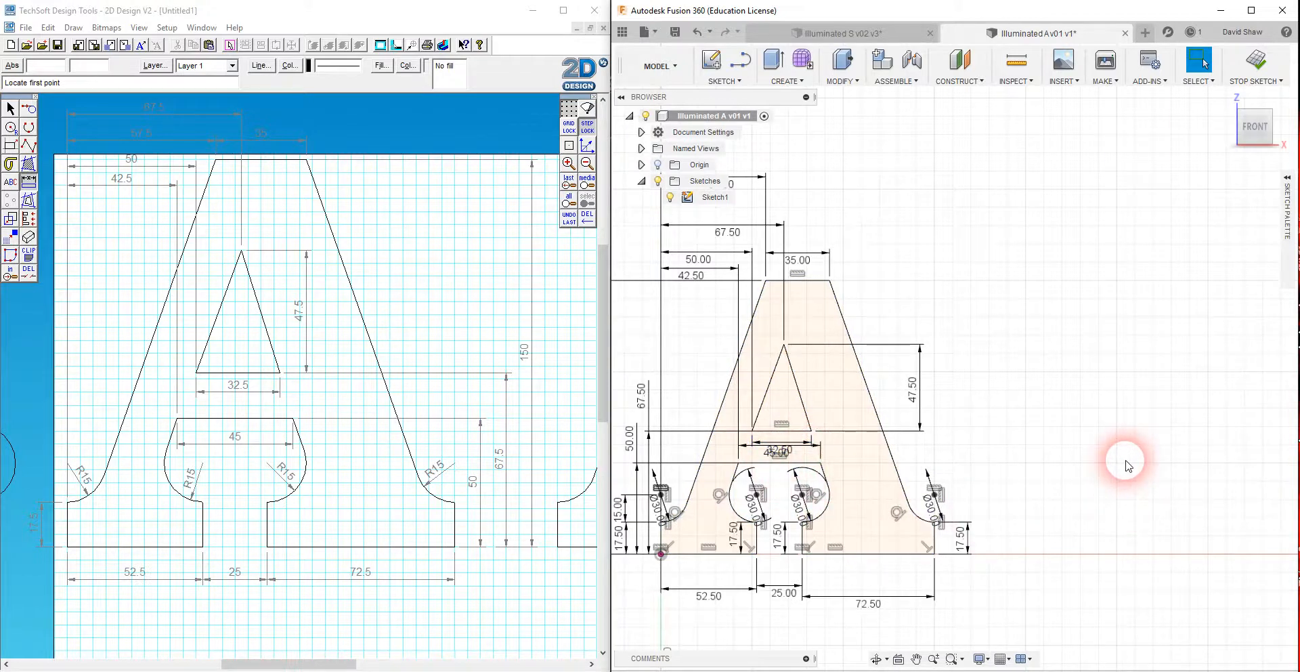
click(897, 489)
click(1062, 466)
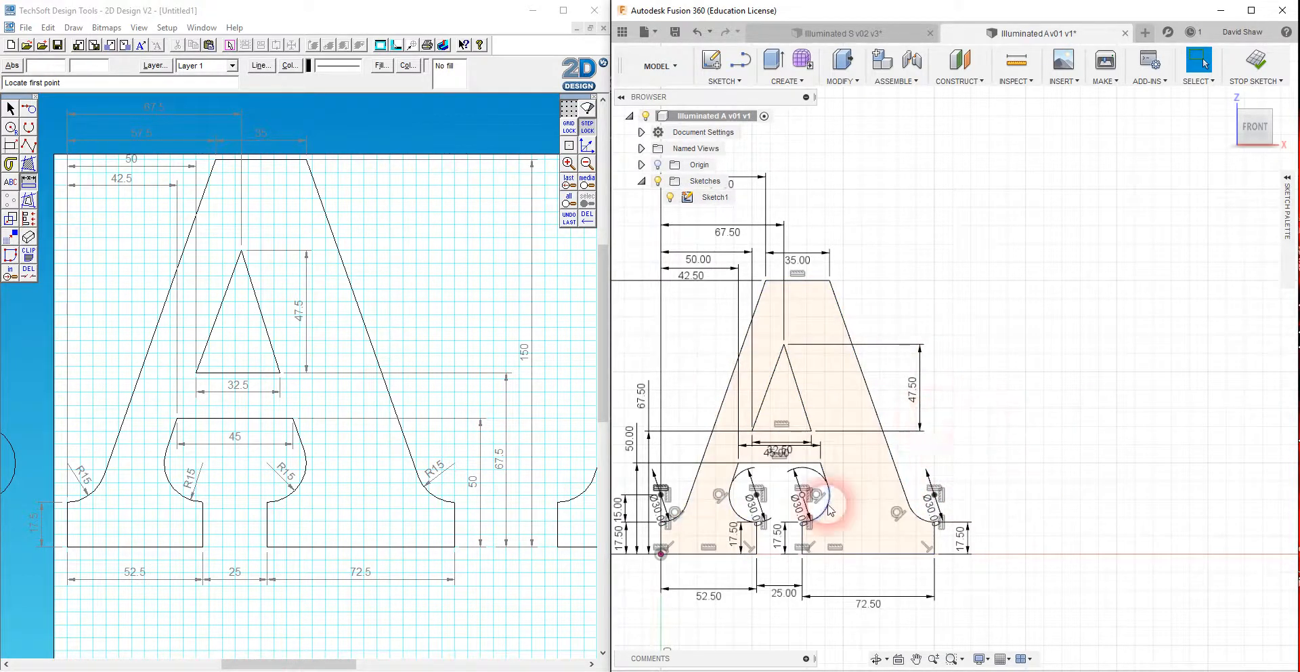
- Try editing the diameter of the cut-out's right-hand circle, and restore the sketch with the triangle's 50 mm offset
click(803, 508)
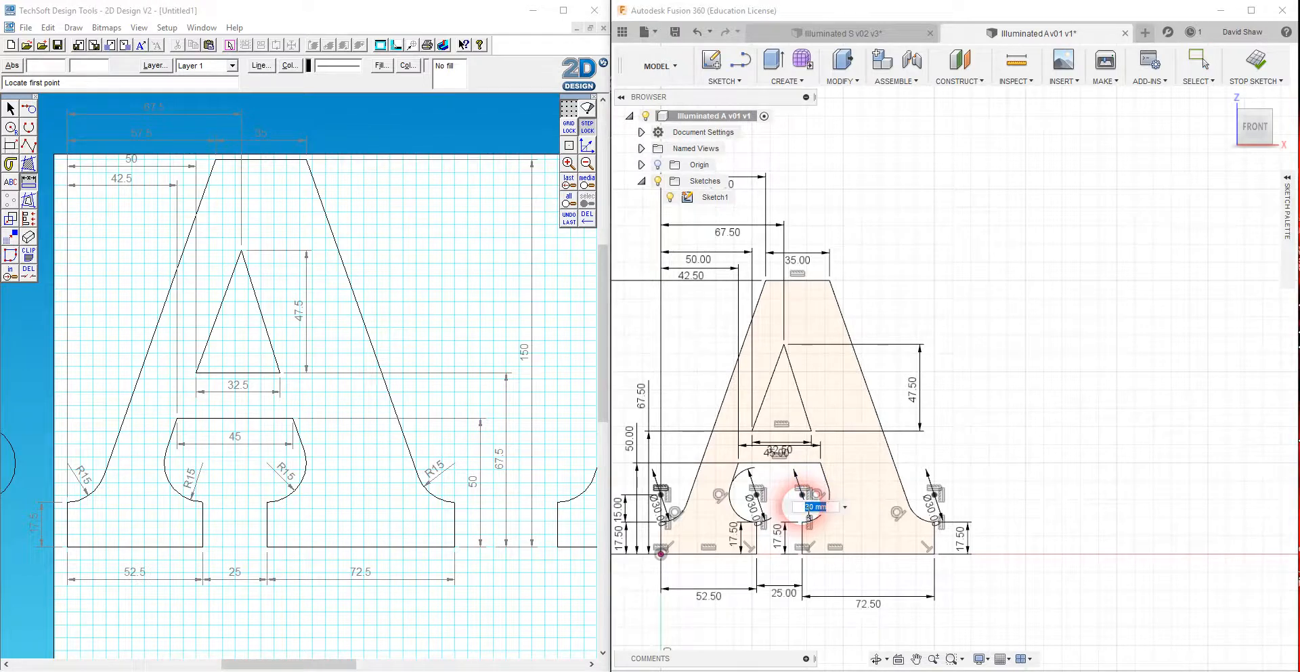
key(Return)
drag(807, 506, 808, 521)
double_click(801, 514)
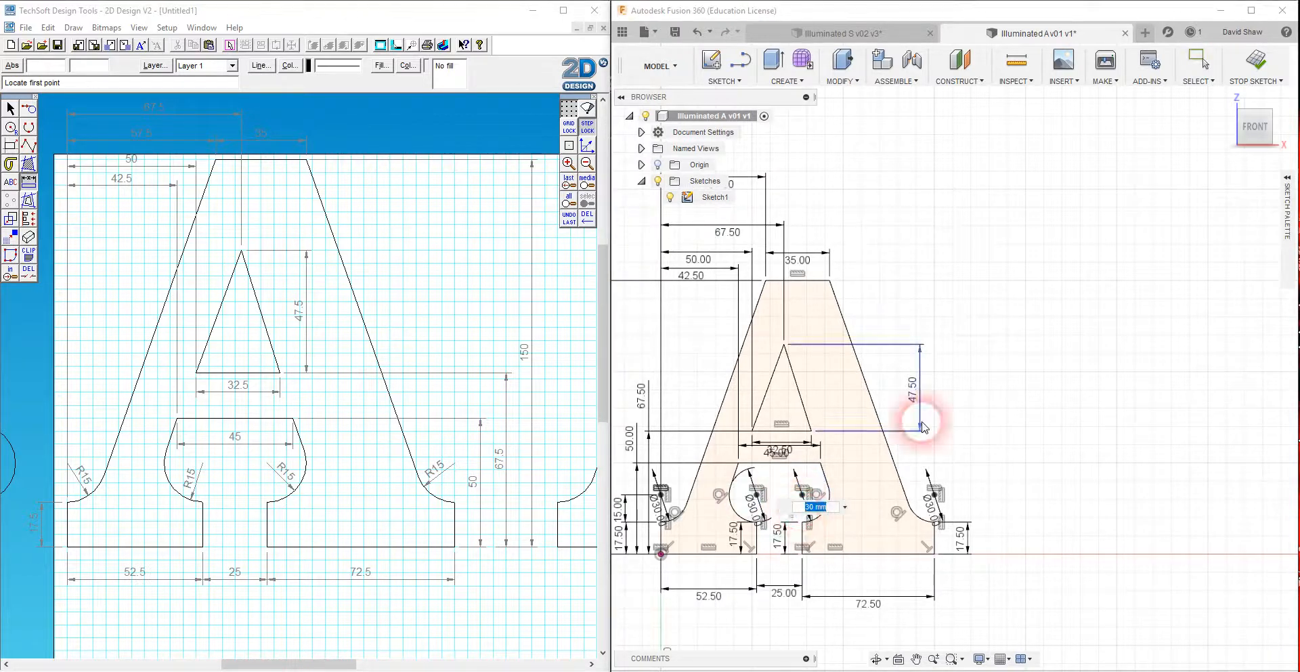
key(Return)
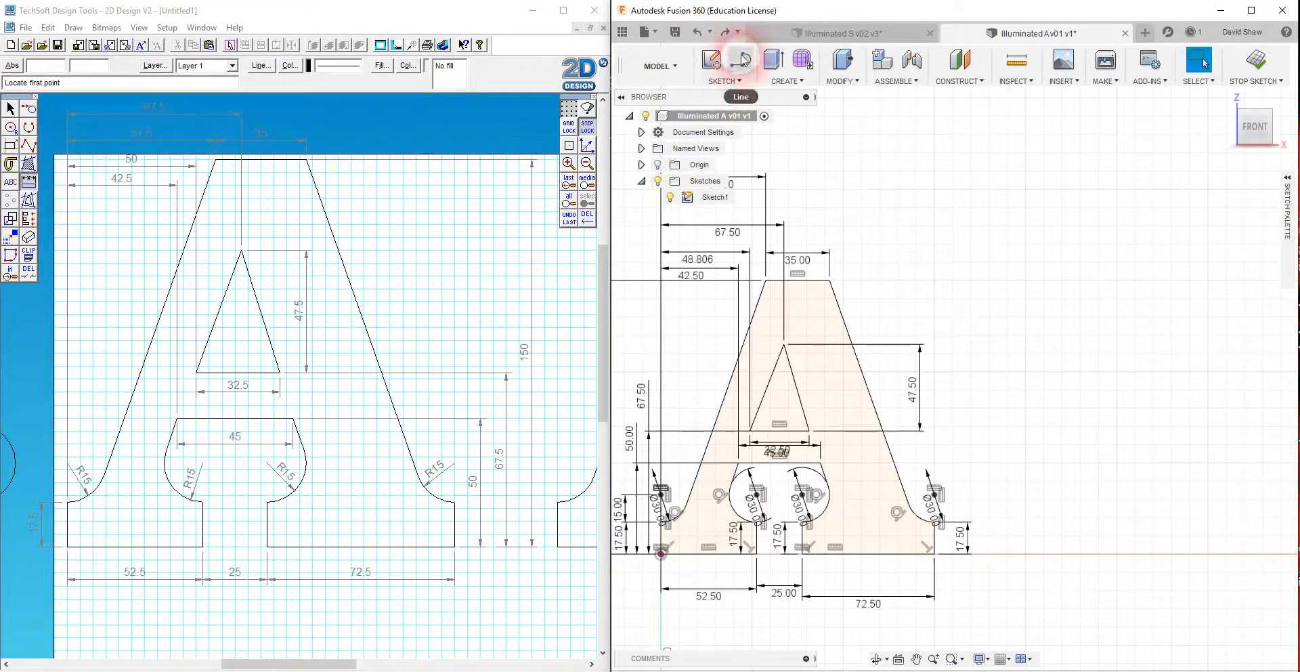
click(726, 33)
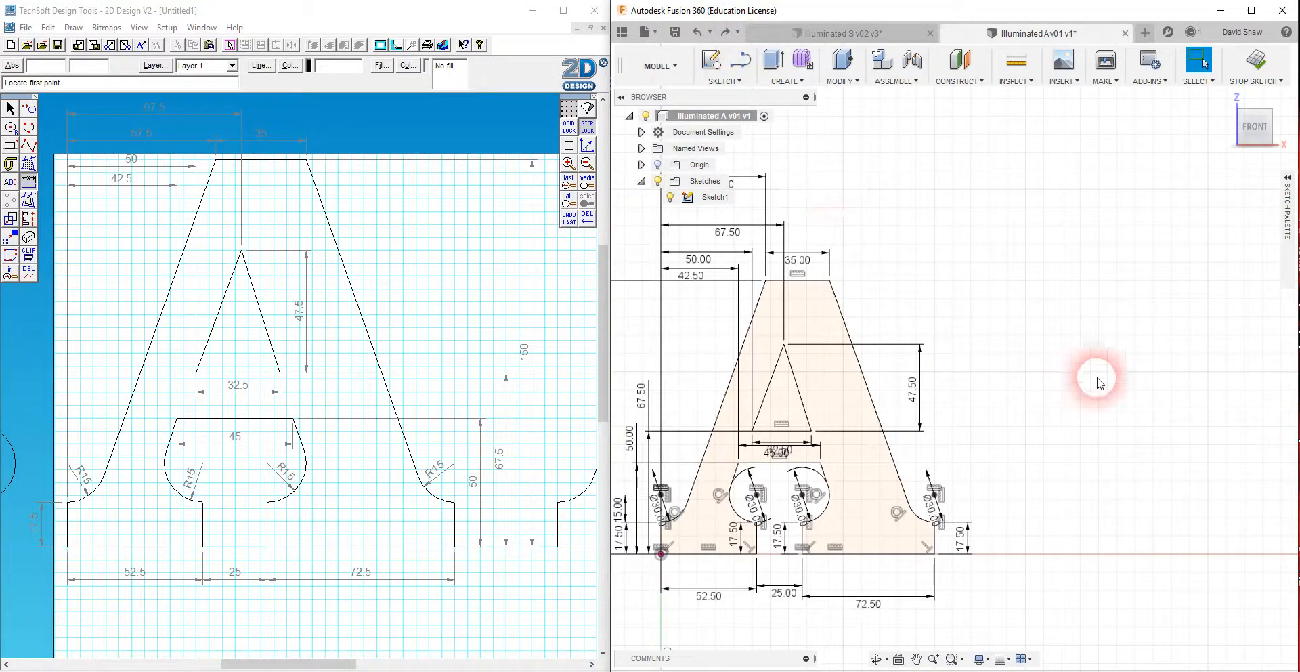
- Move the 45 mm width dimension of the lower cut-out closer to its top edge, clear of the triangle's base dimension
scroll(801, 454, down, 2)
scroll(800, 454, up, 5)
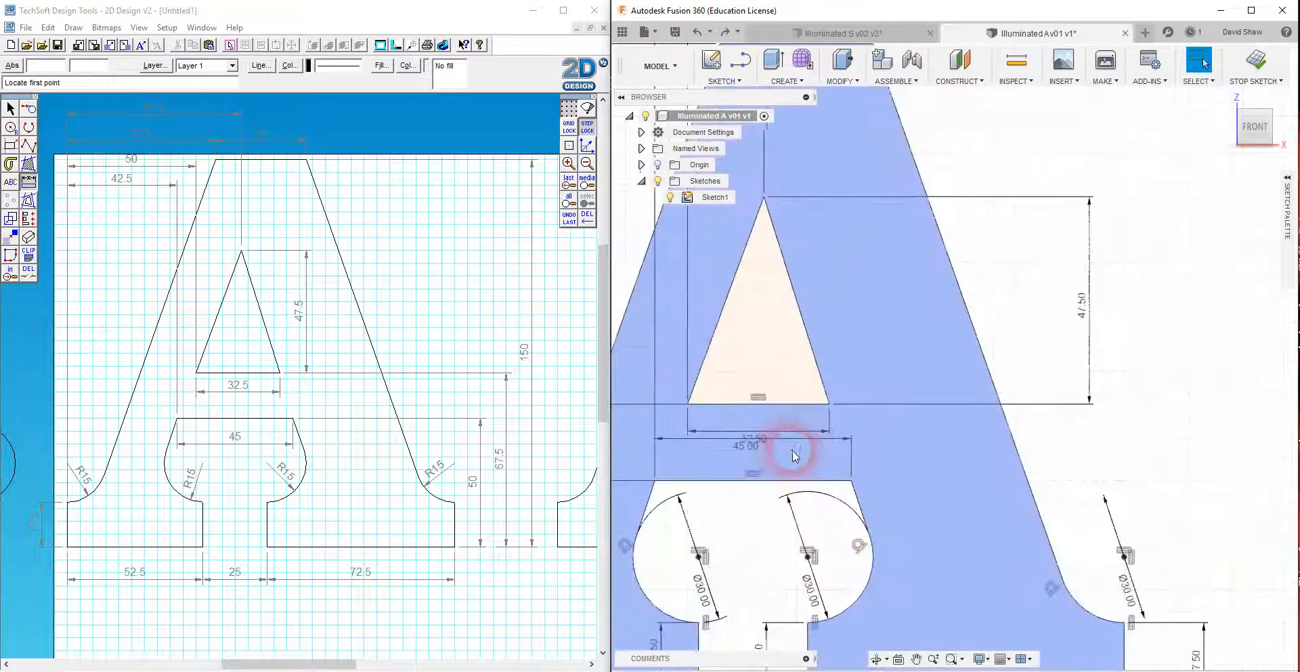
drag(758, 453, 757, 469)
scroll(1081, 482, down, 1)
scroll(1082, 482, down, 1)
scroll(1140, 479, down, 1)
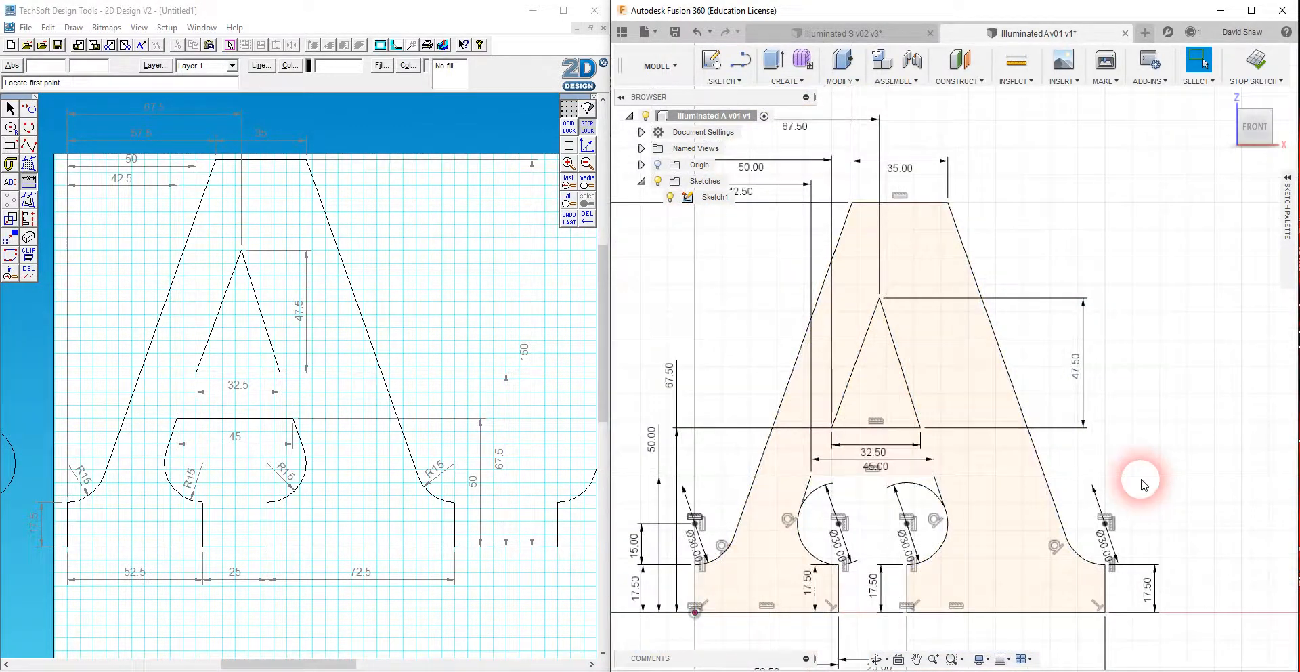
- Try editing the height dimension of the letter's right foot, and undo the last change
double_click(1155, 595)
key(Return)
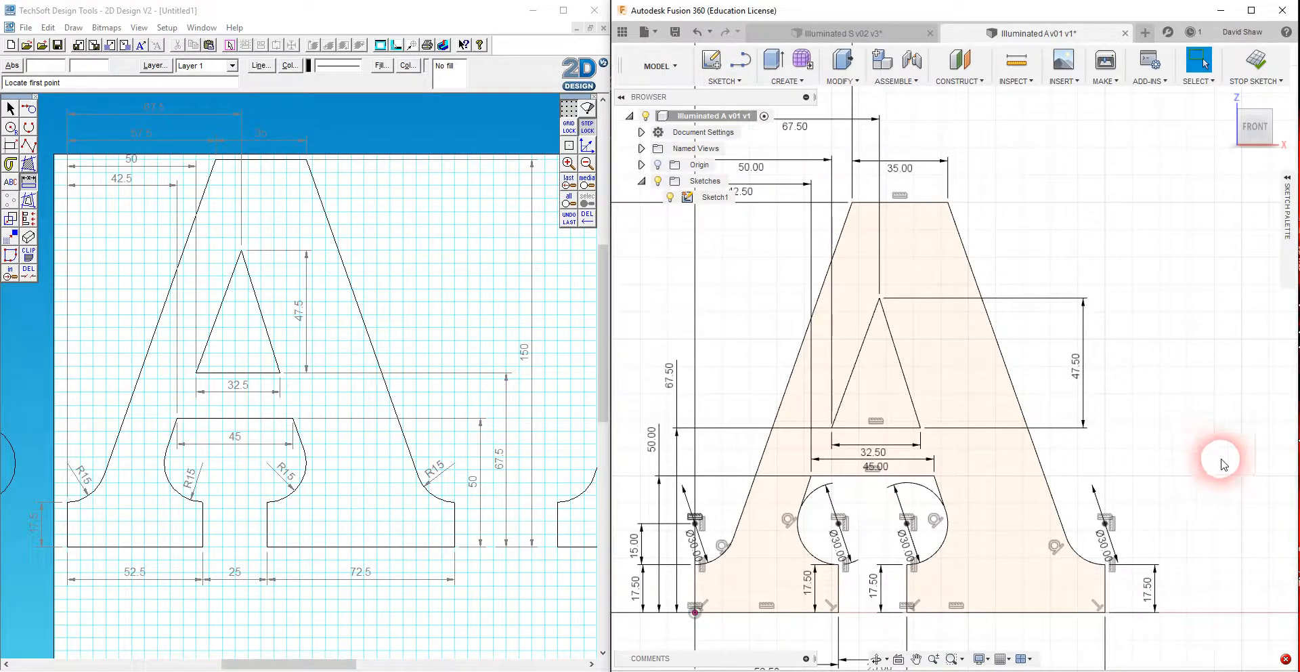
click(697, 31)
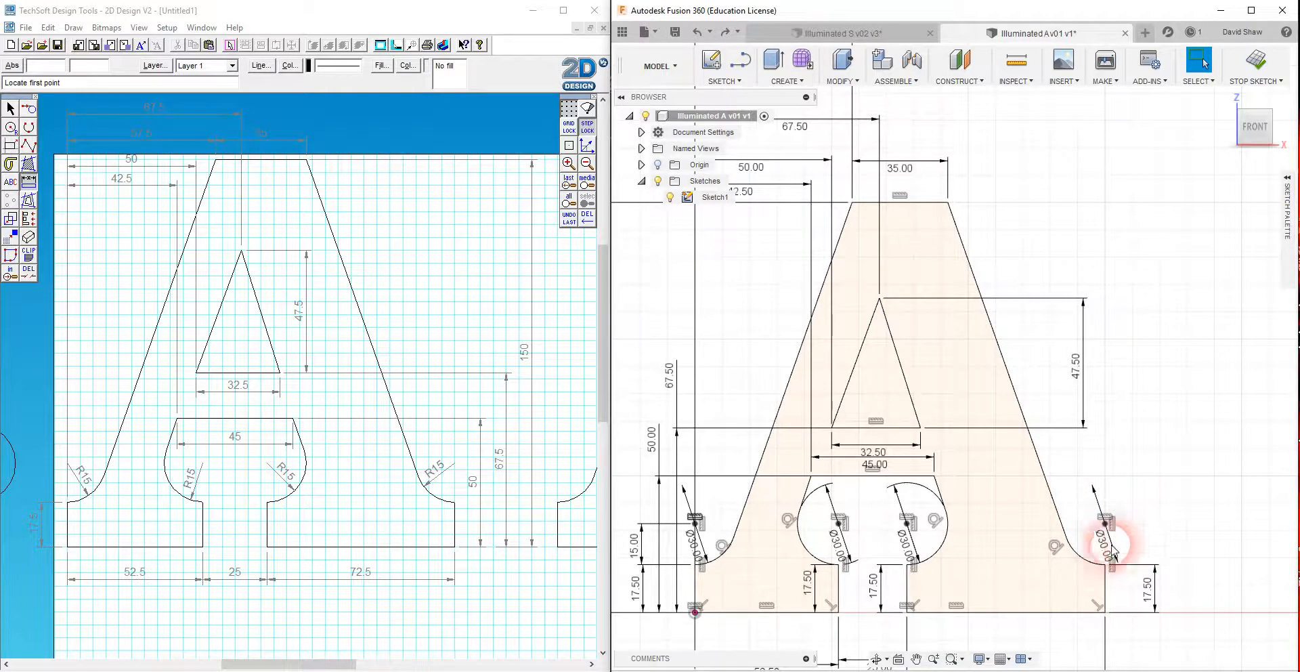
click(1025, 534)
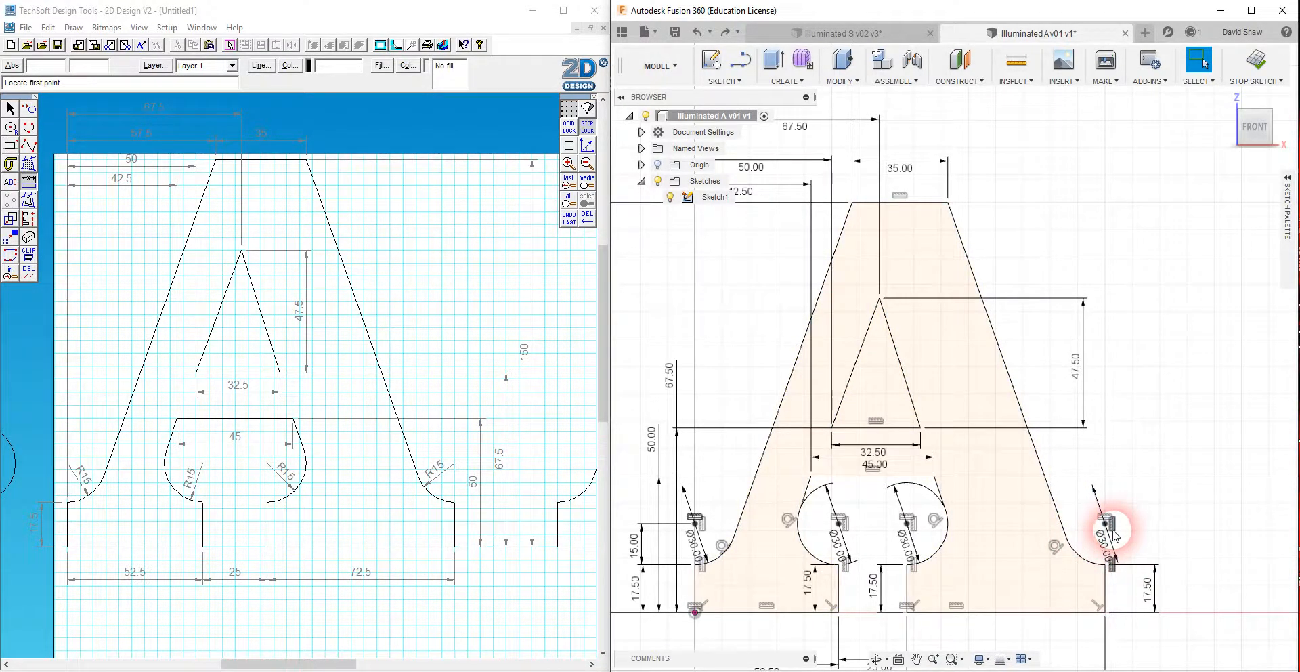
- Try a width of 70 mm for the letter's top edge, and undo the change
scroll(1110, 531, down, 3)
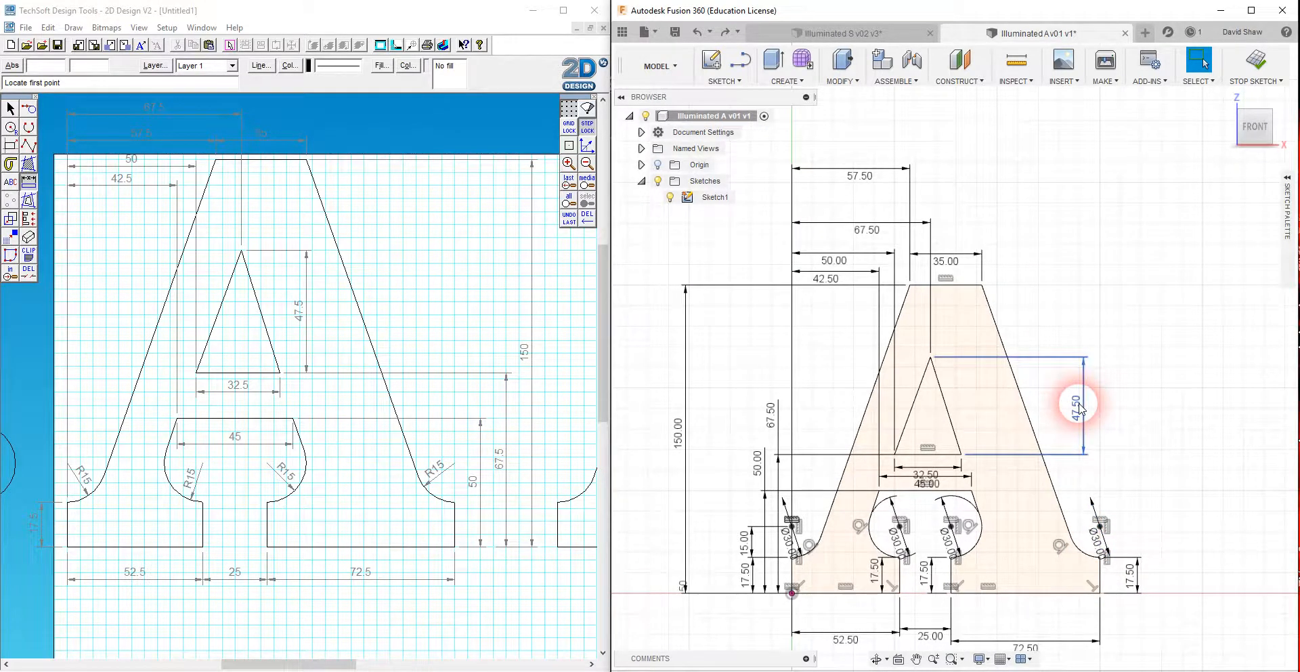
double_click(945, 260)
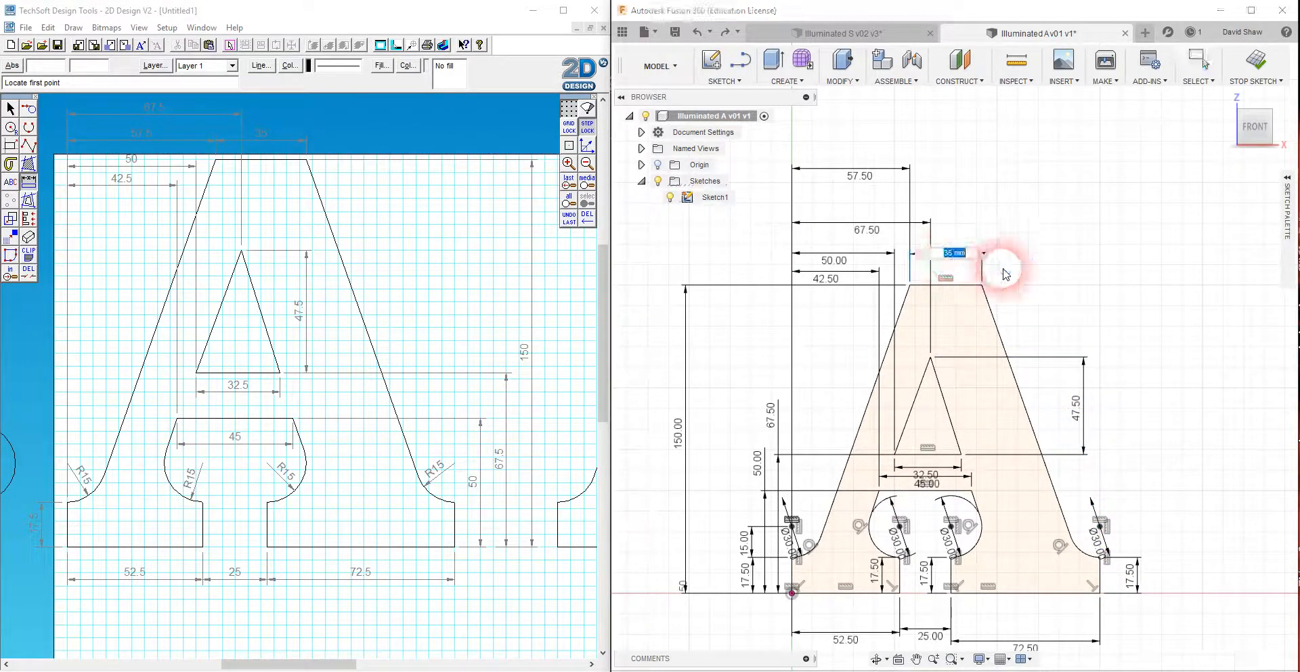
text(70)
key(Return)
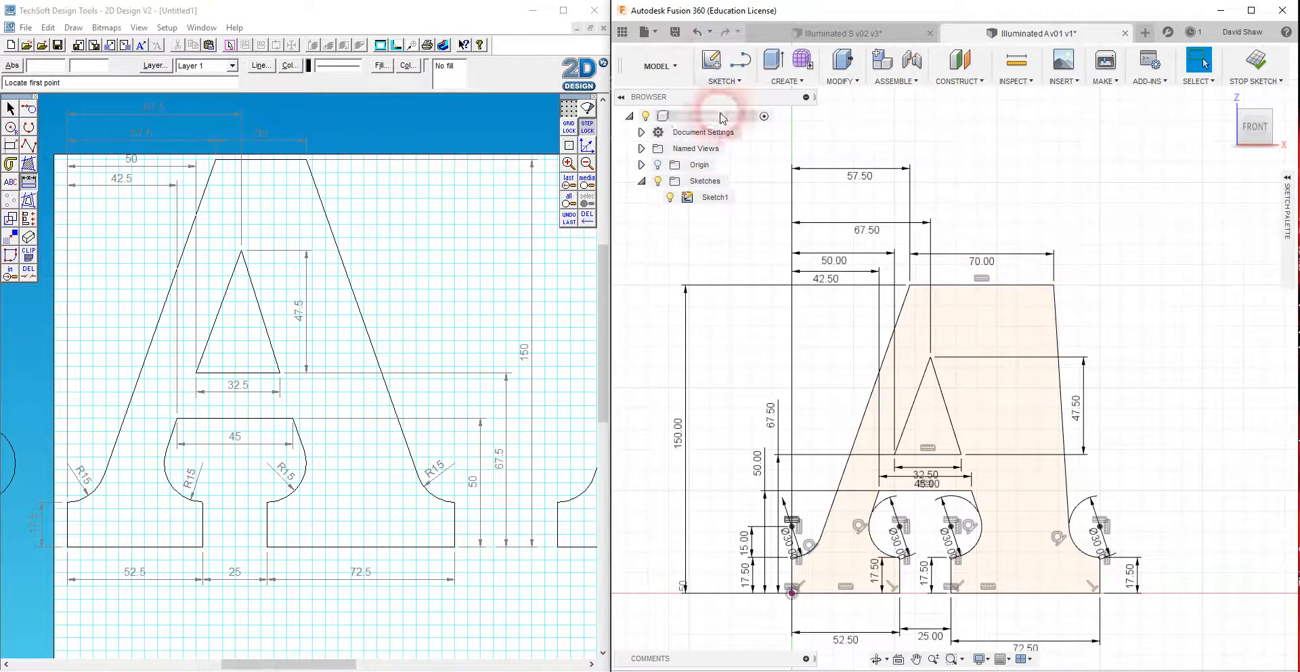
click(697, 32)
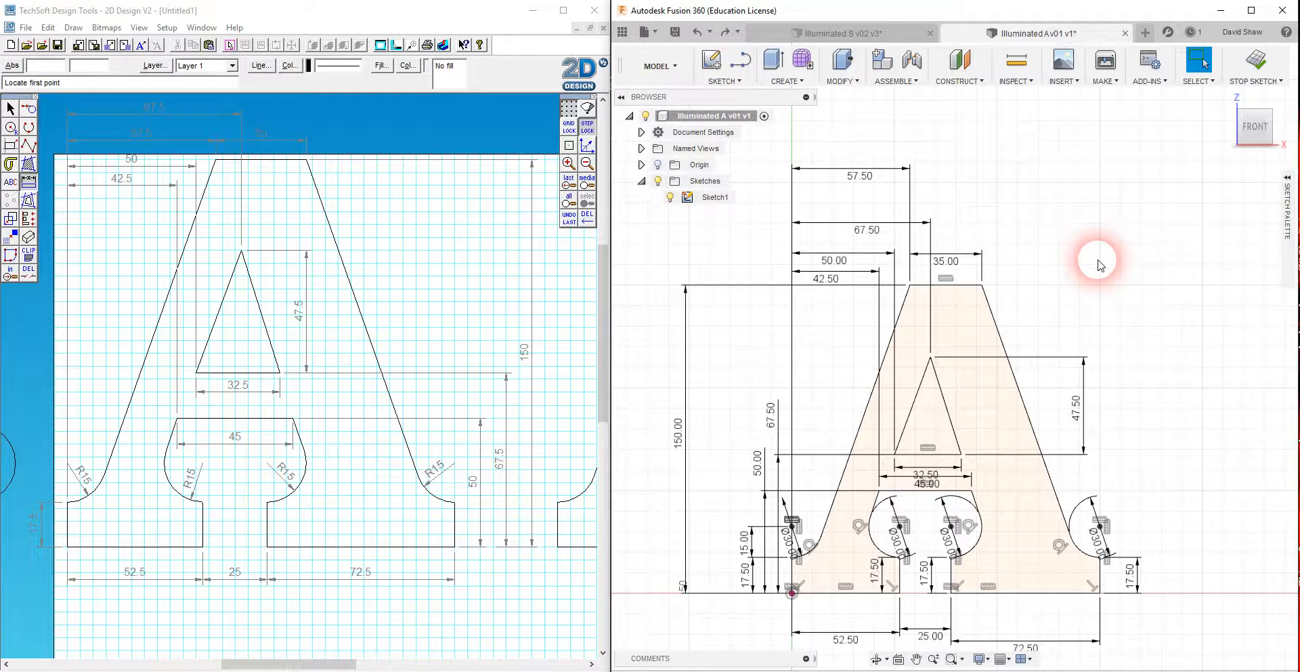
click(1034, 493)
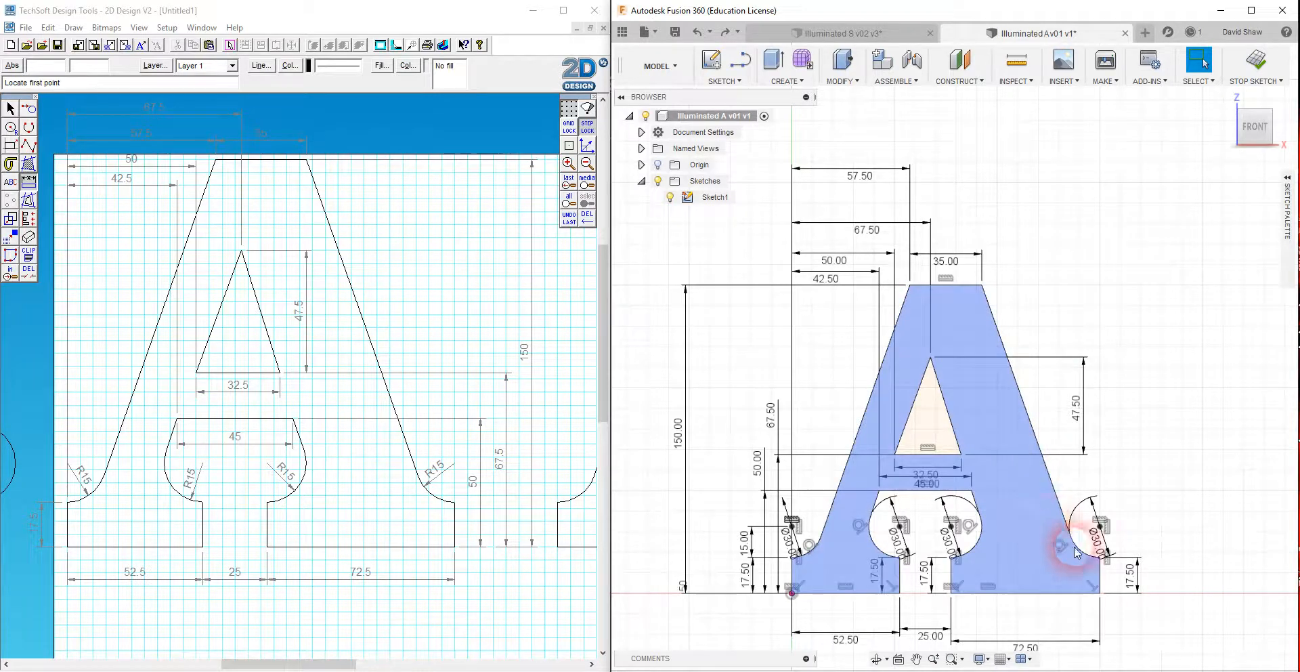